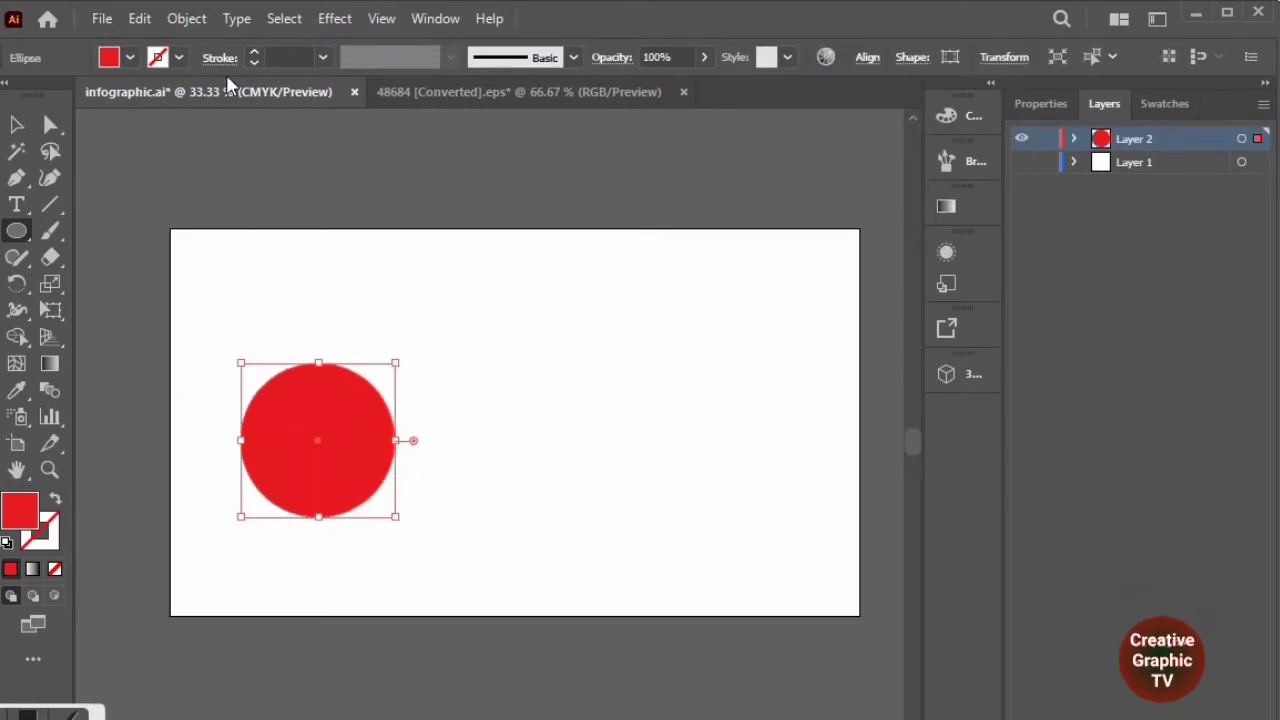
Give the red circle a black 000000 stroke with a weight of 80 pt.
click(11, 569)
key(x)
click(11, 569)
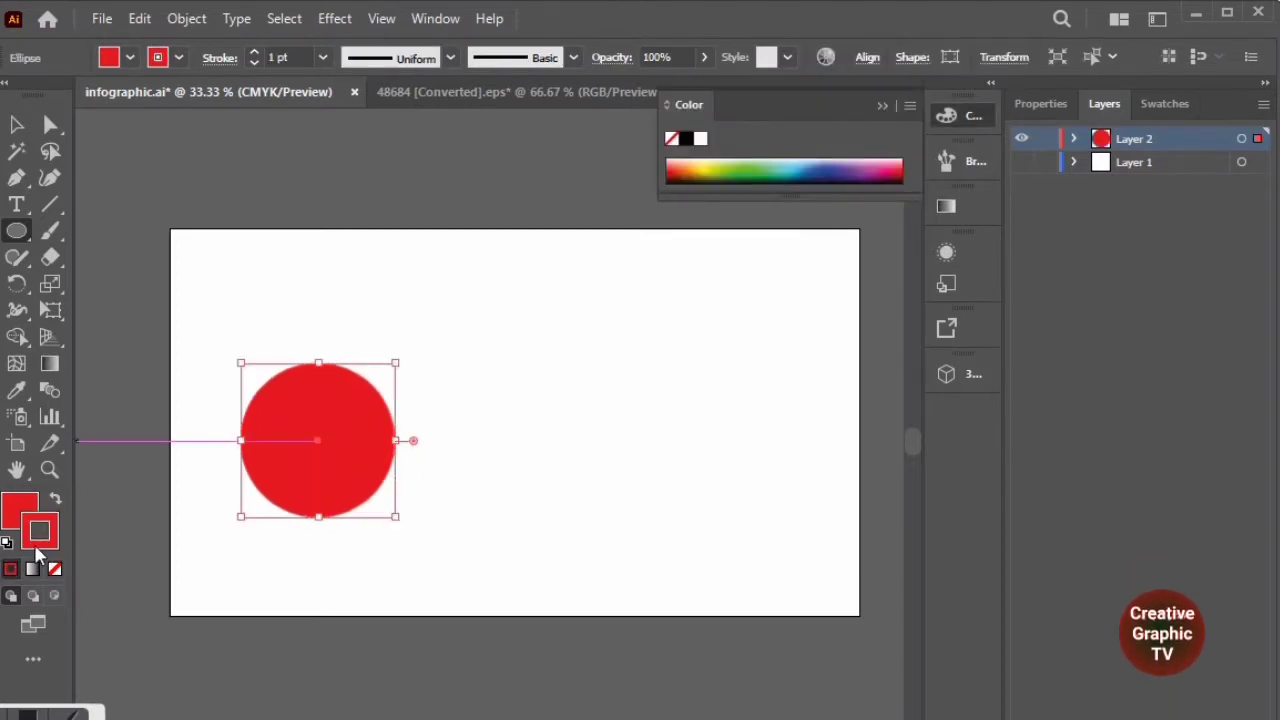
double_click(40, 530)
mouse_move(285, 480)
mouse_down()
mouse_move(303, 506)
mouse_move(278, 519)
mouse_up()
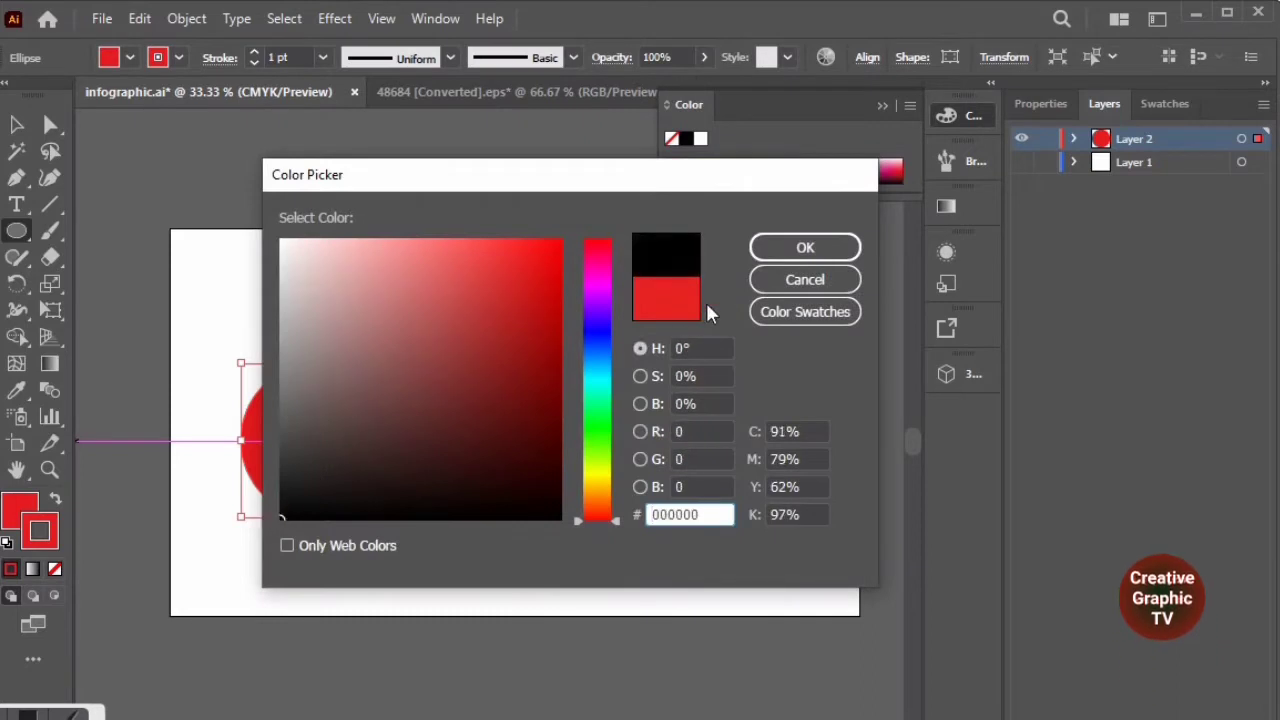
click(805, 247)
click(322, 57)
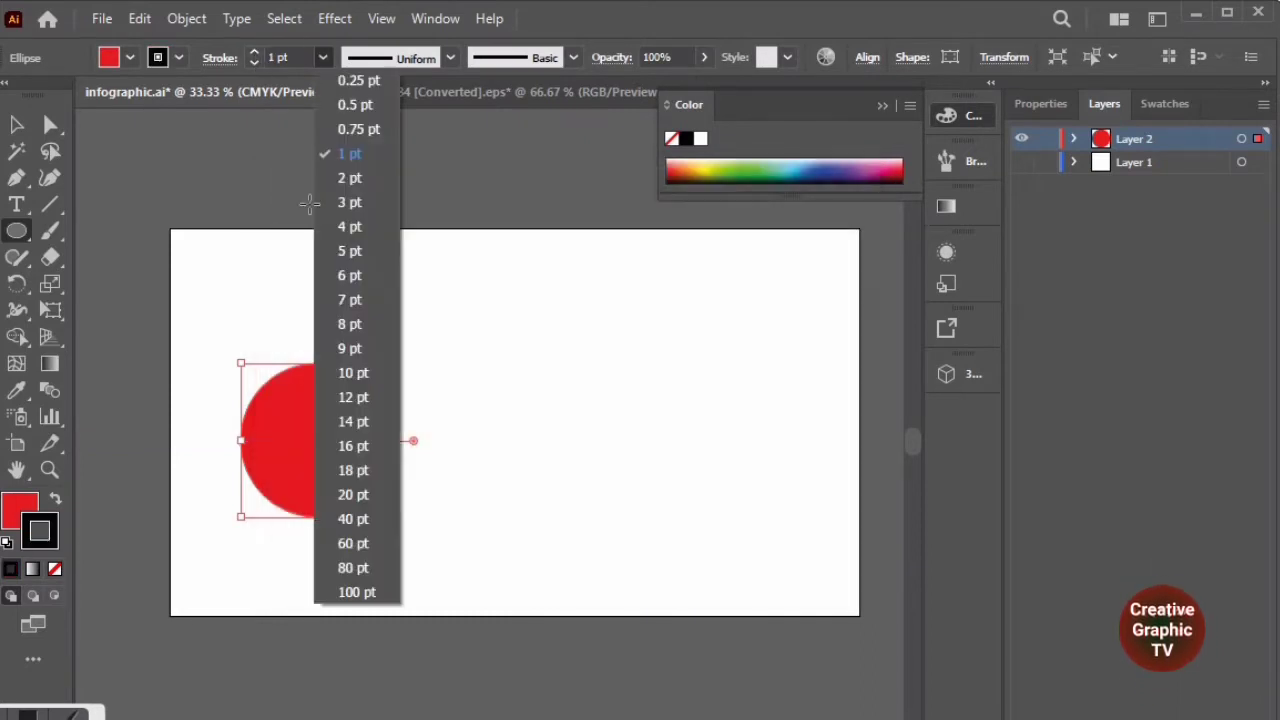
click(344, 566)
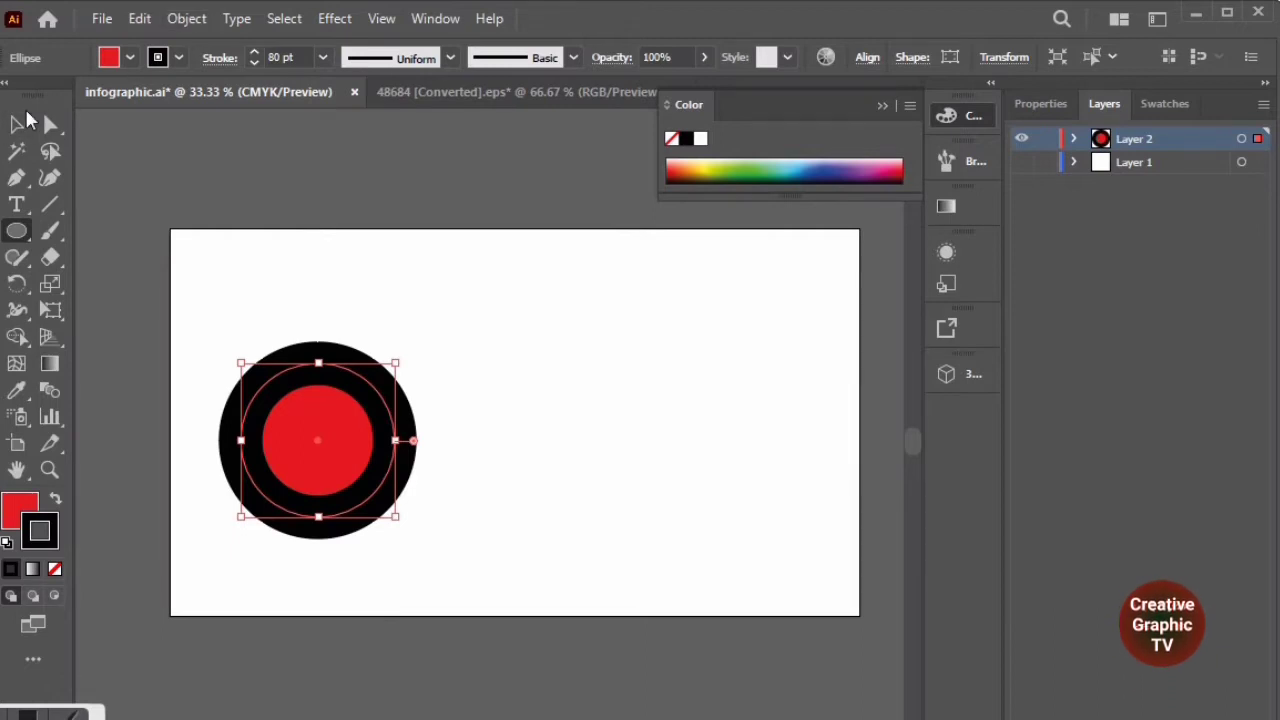
Expand the circle's fill and stroke into separate shapes and ungroup the result.
click(523, 277)
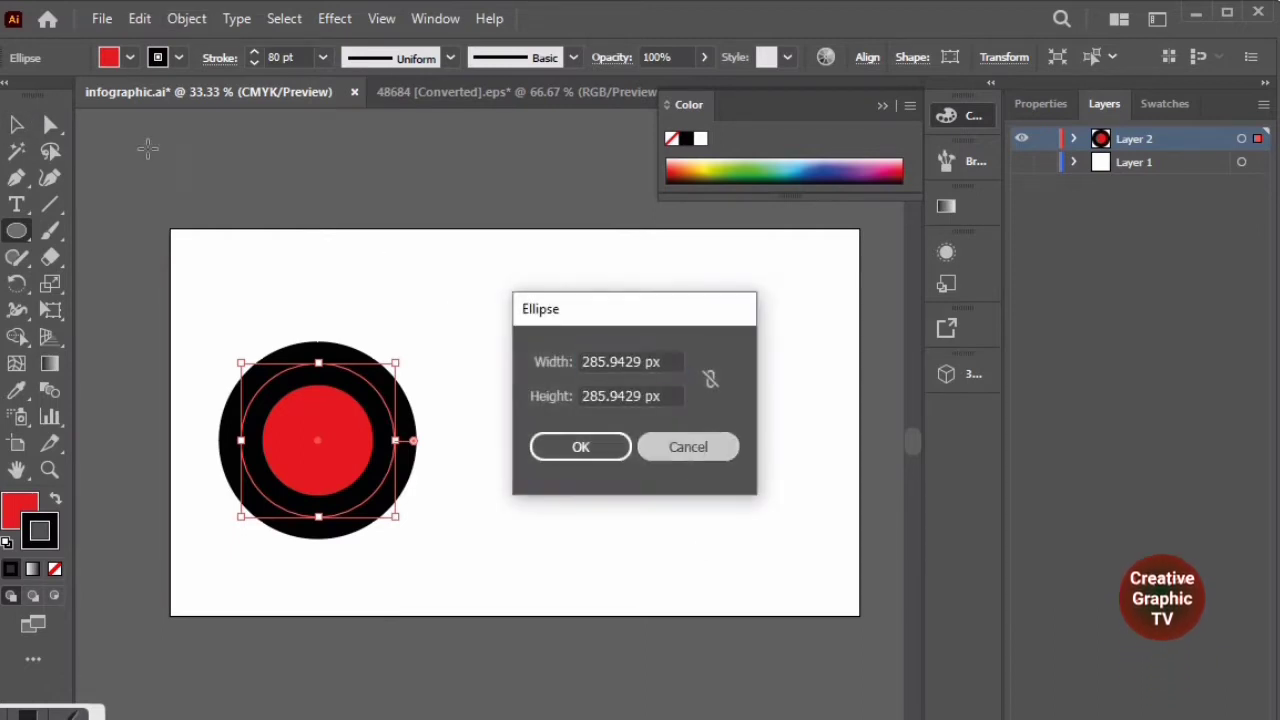
click(688, 447)
click(16, 124)
click(515, 318)
drag(546, 288, 224, 585)
click(186, 20)
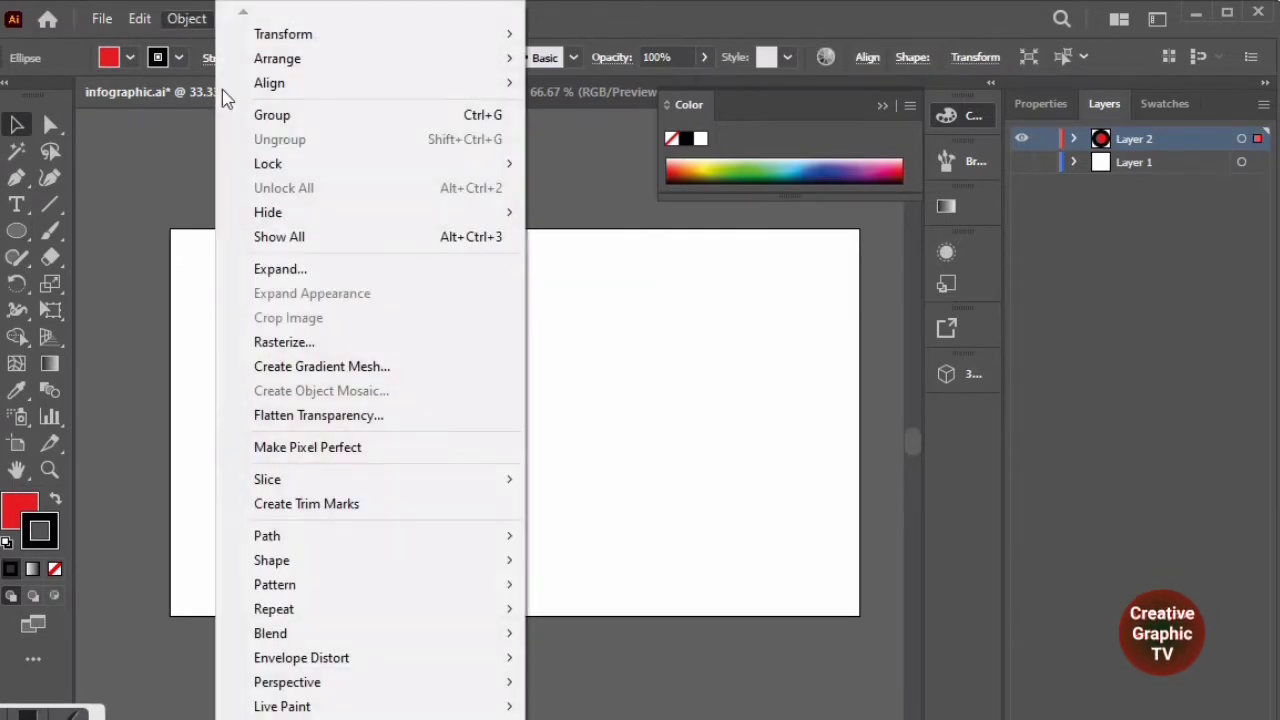
click(282, 266)
click(514, 512)
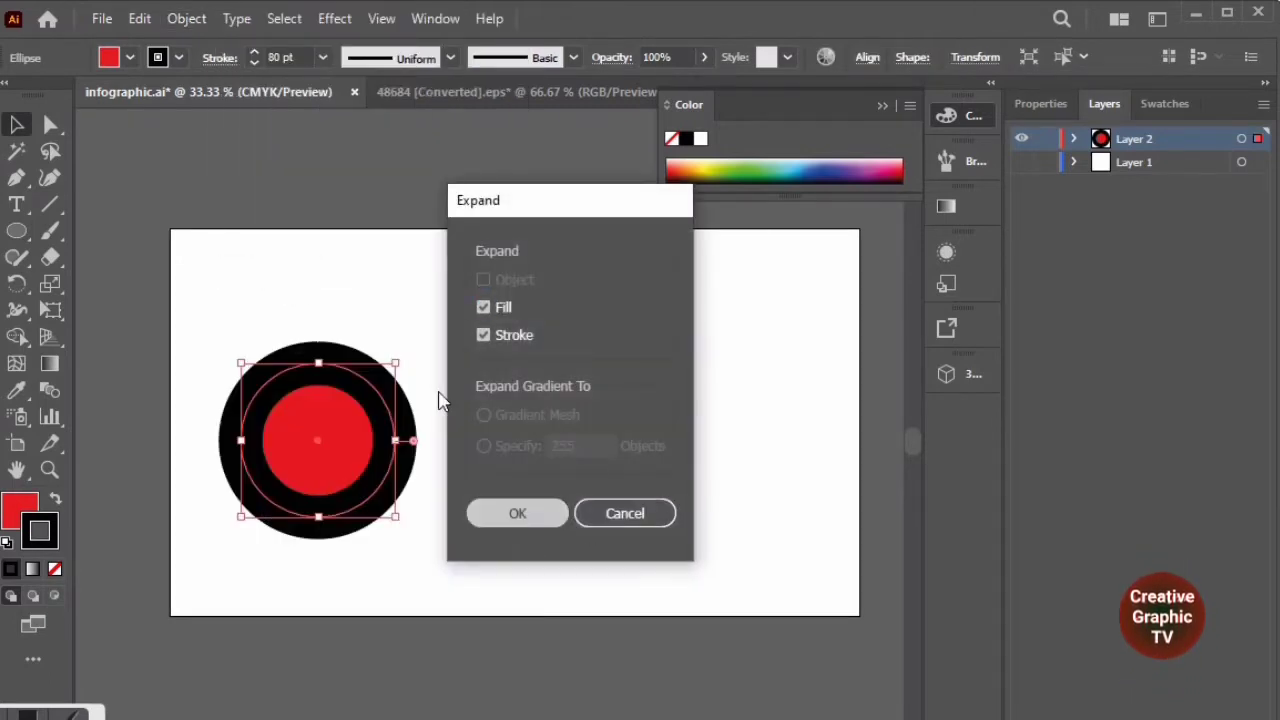
click(186, 20)
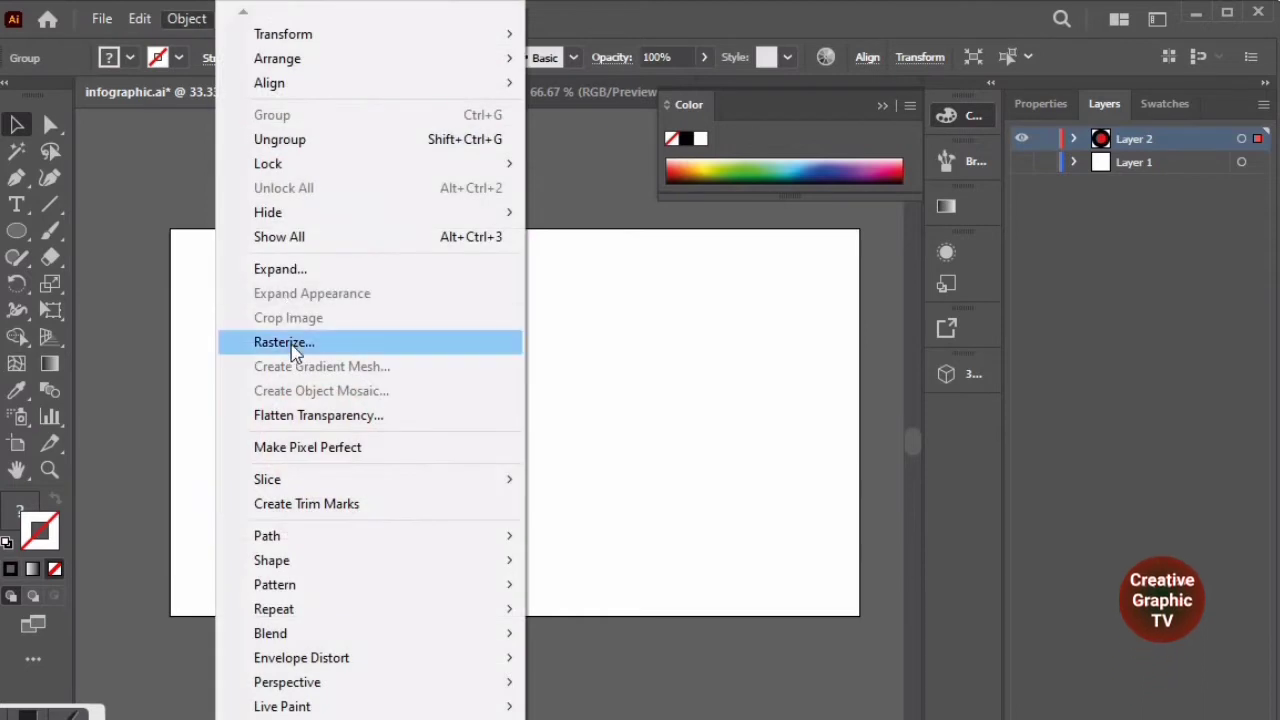
click(320, 150)
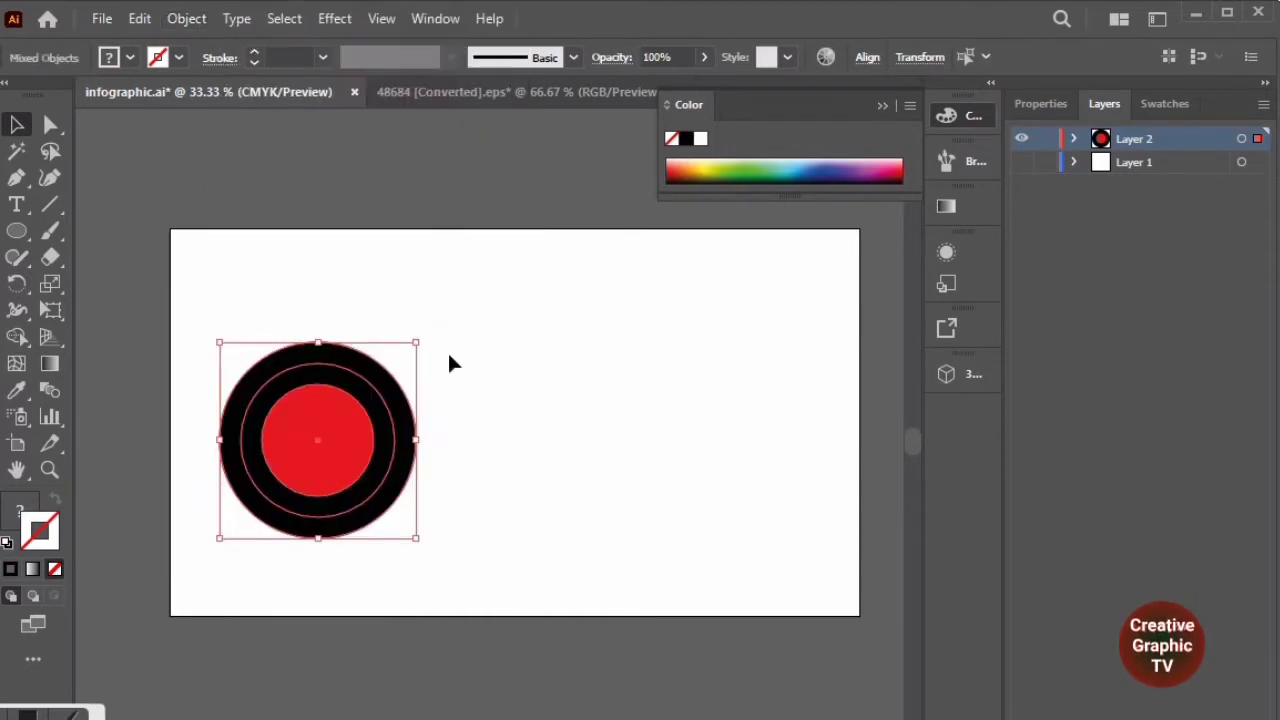
Enlarge the black ring proportionally about its centre until its hole matches the full edge of the red circle.
scroll(441, 322, up, 1)
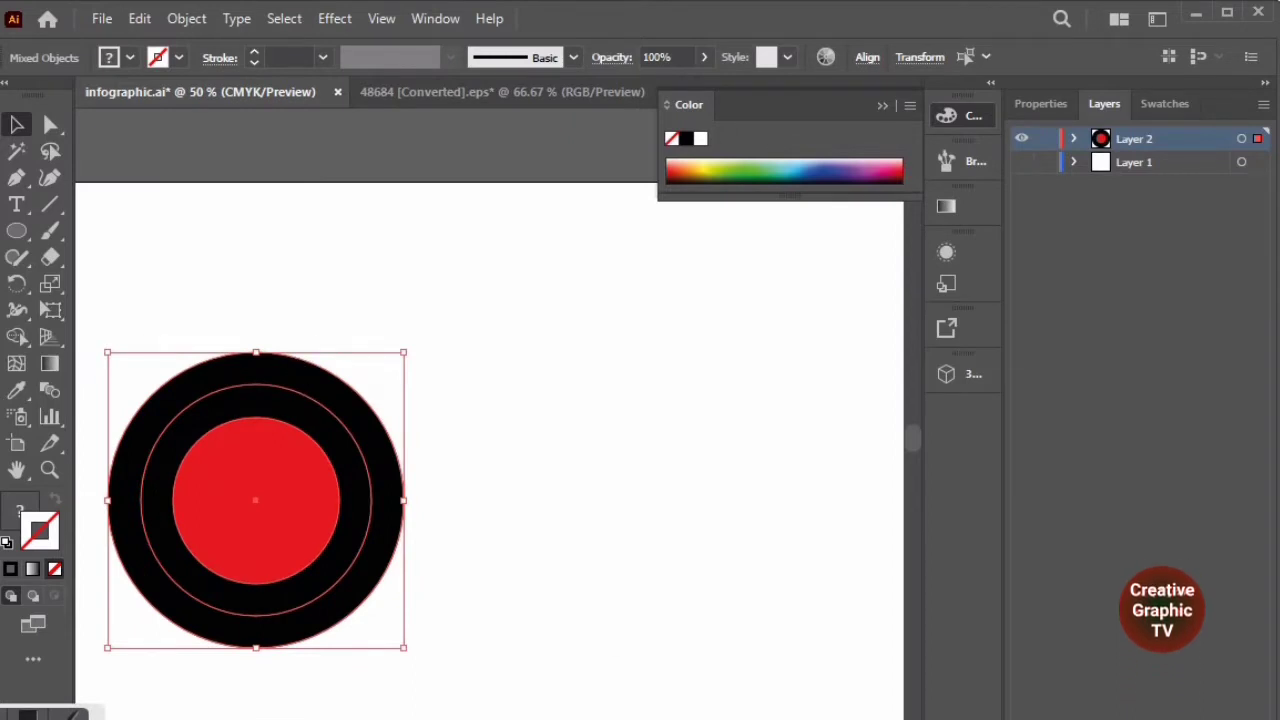
scroll(569, 430, left, 4)
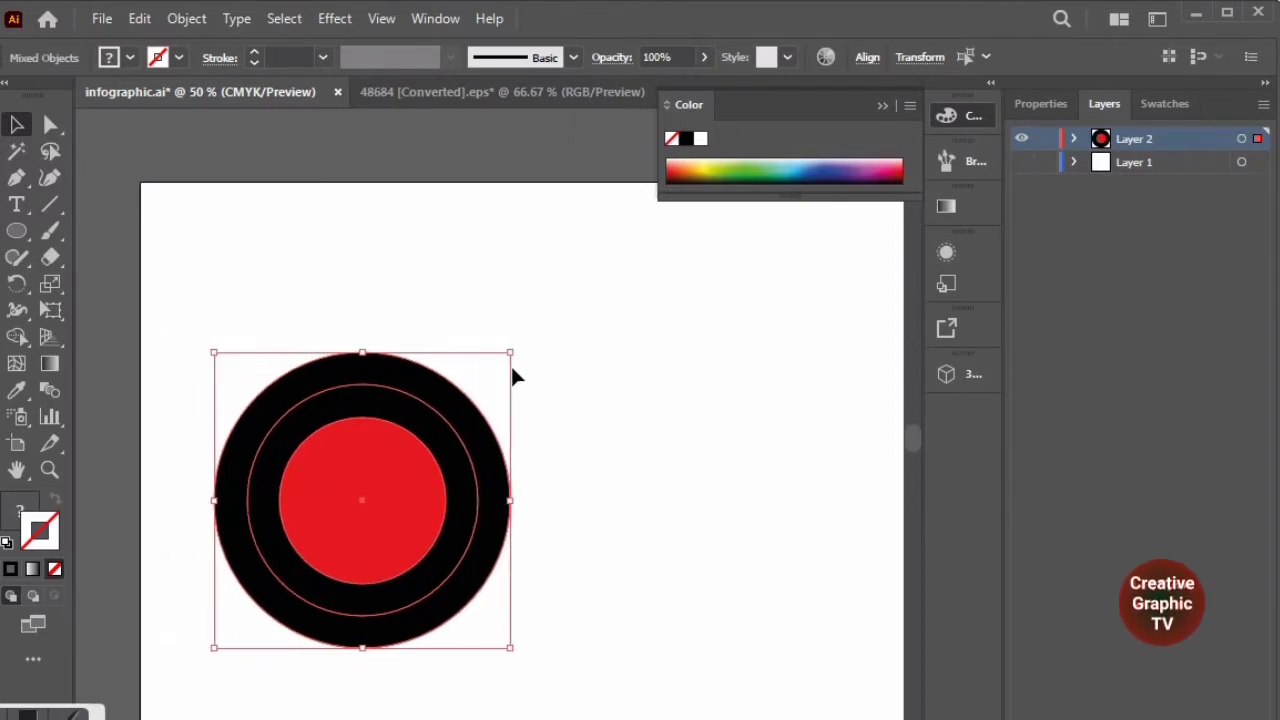
mouse_move(514, 354)
mouse_down()
mouse_move(549, 343)
mouse_move(676, 191)
mouse_move(536, 344)
mouse_move(564, 322)
mouse_move(591, 269)
mouse_move(511, 352)
mouse_up()
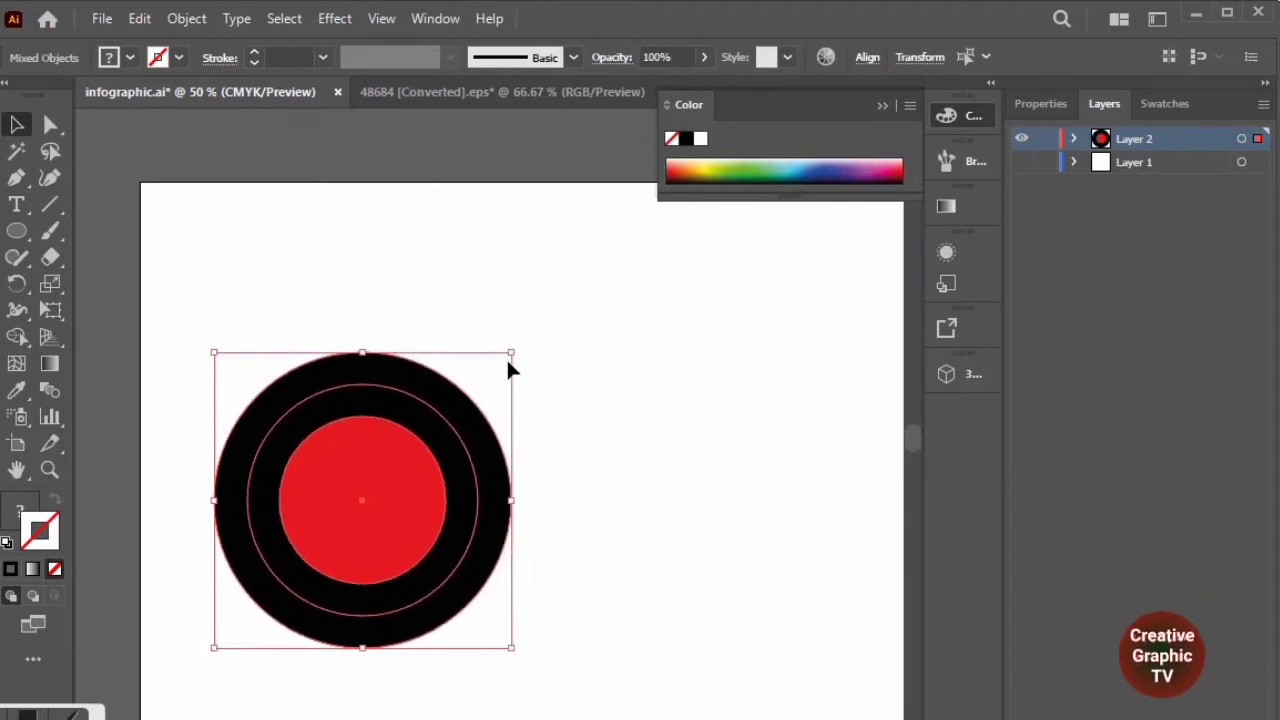
click(622, 372)
click(429, 437)
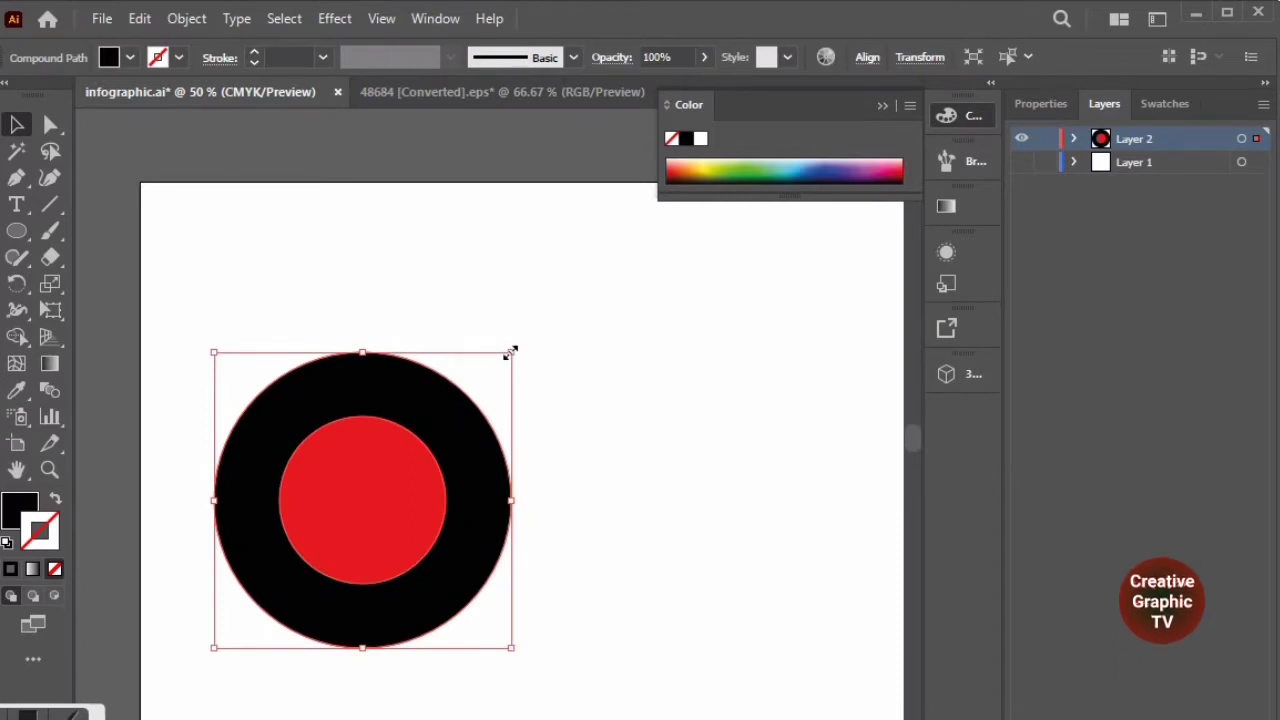
drag(510, 352, 543, 286)
key(ctrl+z)
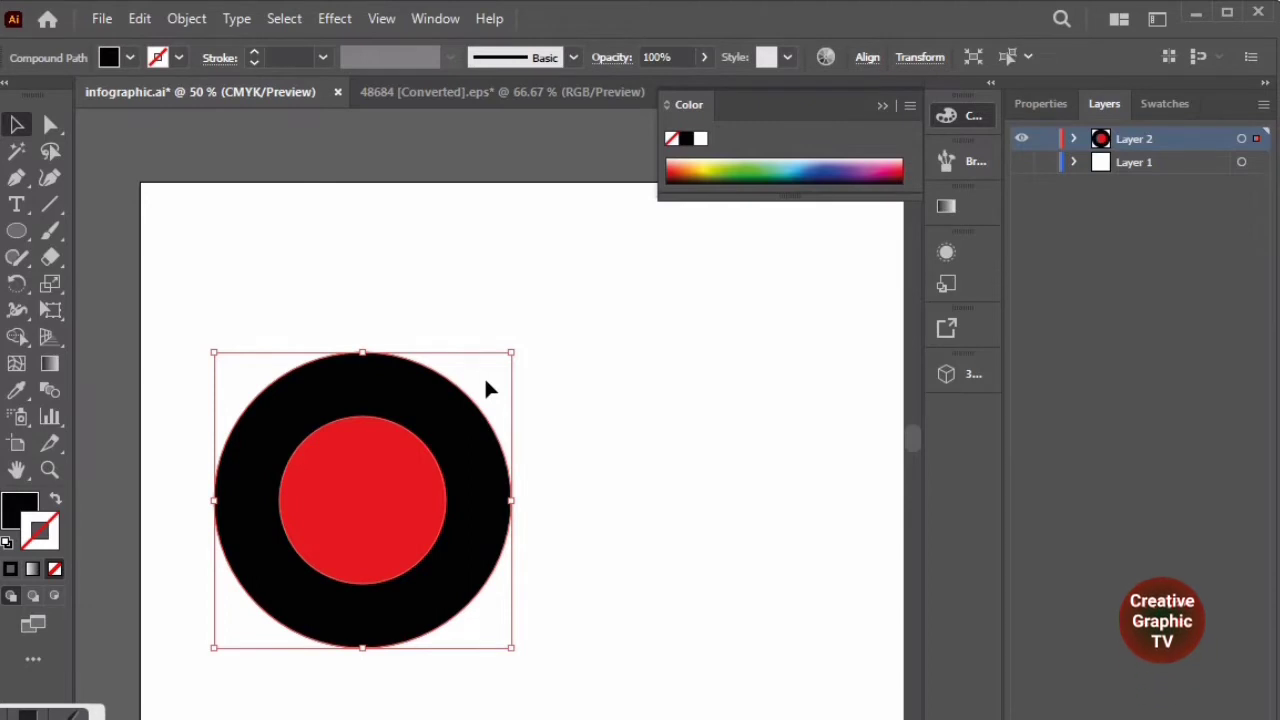
drag(511, 351, 512, 350)
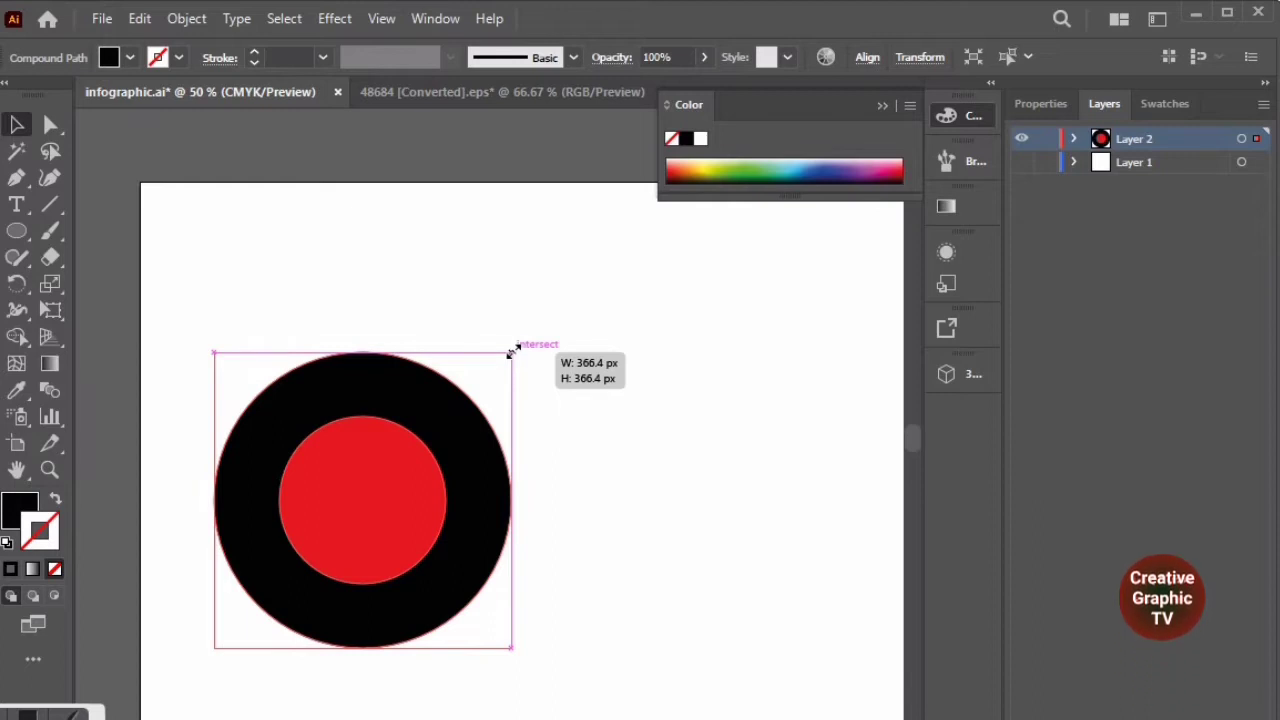
drag(512, 350, 571, 289)
click(740, 434)
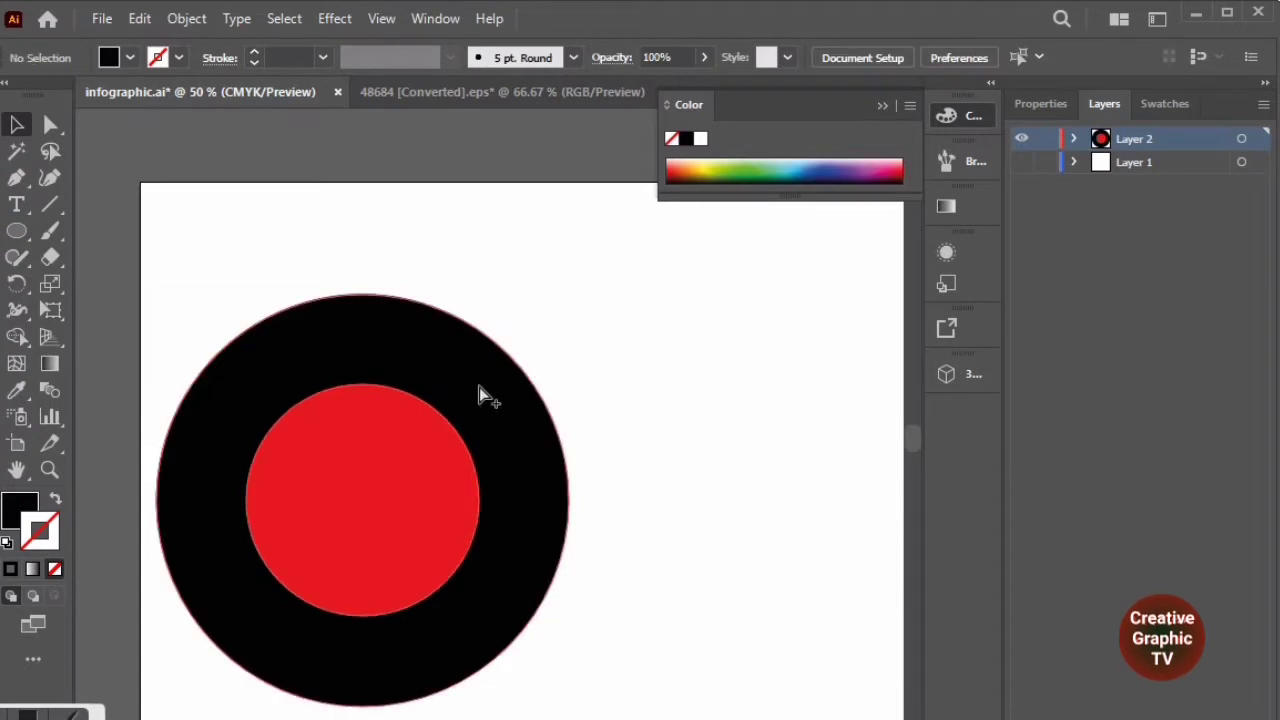
Scale the ring and red circle down together and place them in the left part of the artboard, vertically centred.
scroll(480, 393, down, 2)
key(ctrl+a)
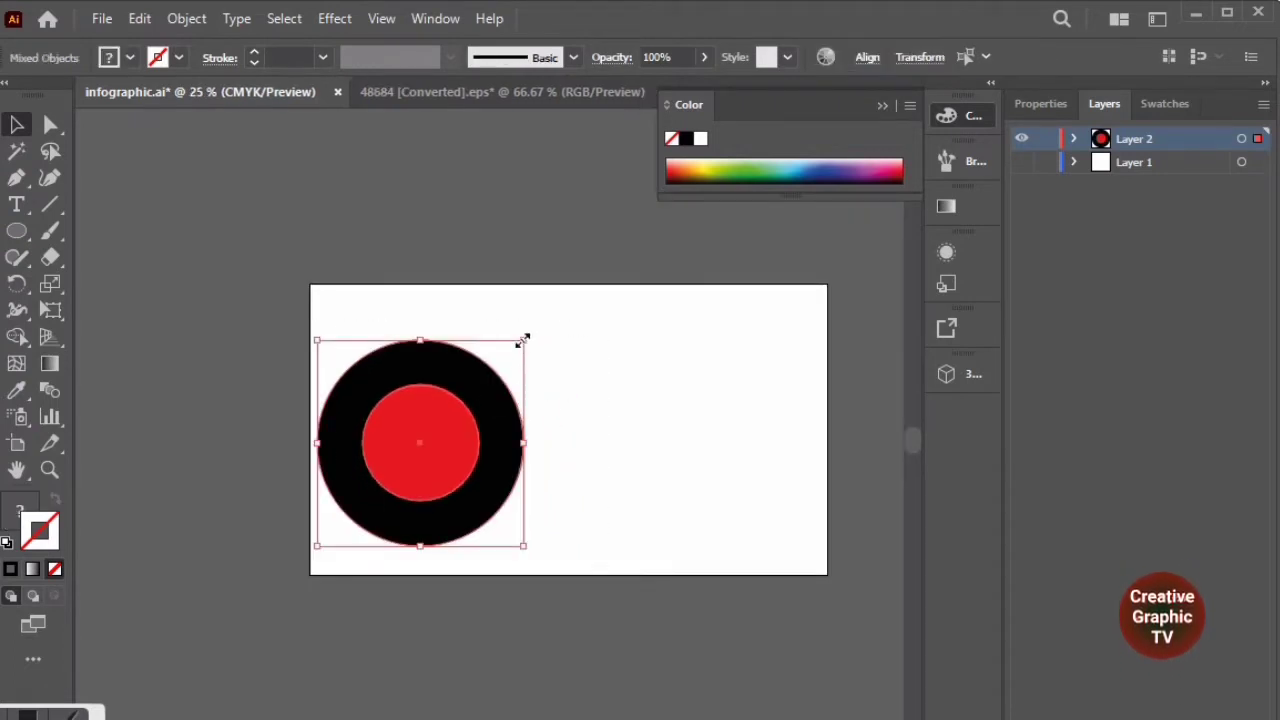
drag(524, 340, 470, 401)
drag(400, 481, 428, 432)
click(628, 434)
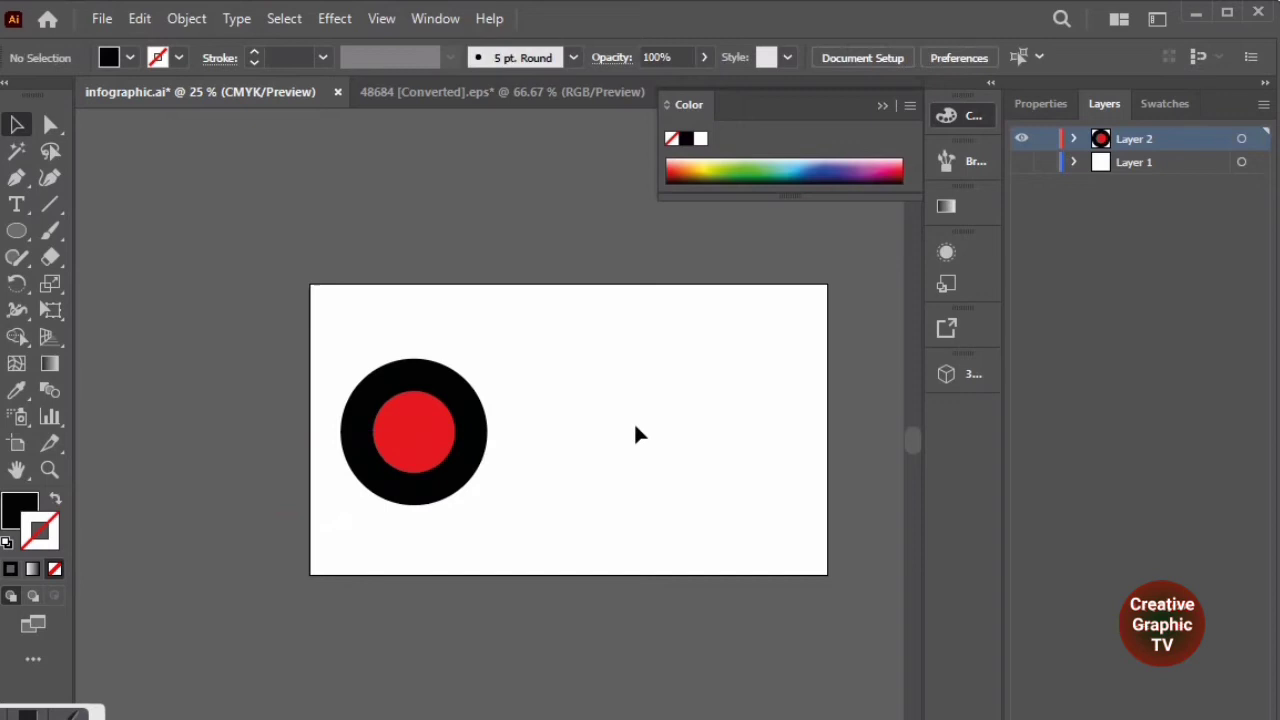
Duplicate the ring and red circle twice in a horizontal row, overlapping each neighbouring ring by the ring's thickness.
click(434, 437)
click(541, 332)
drag(354, 494, 320, 540)
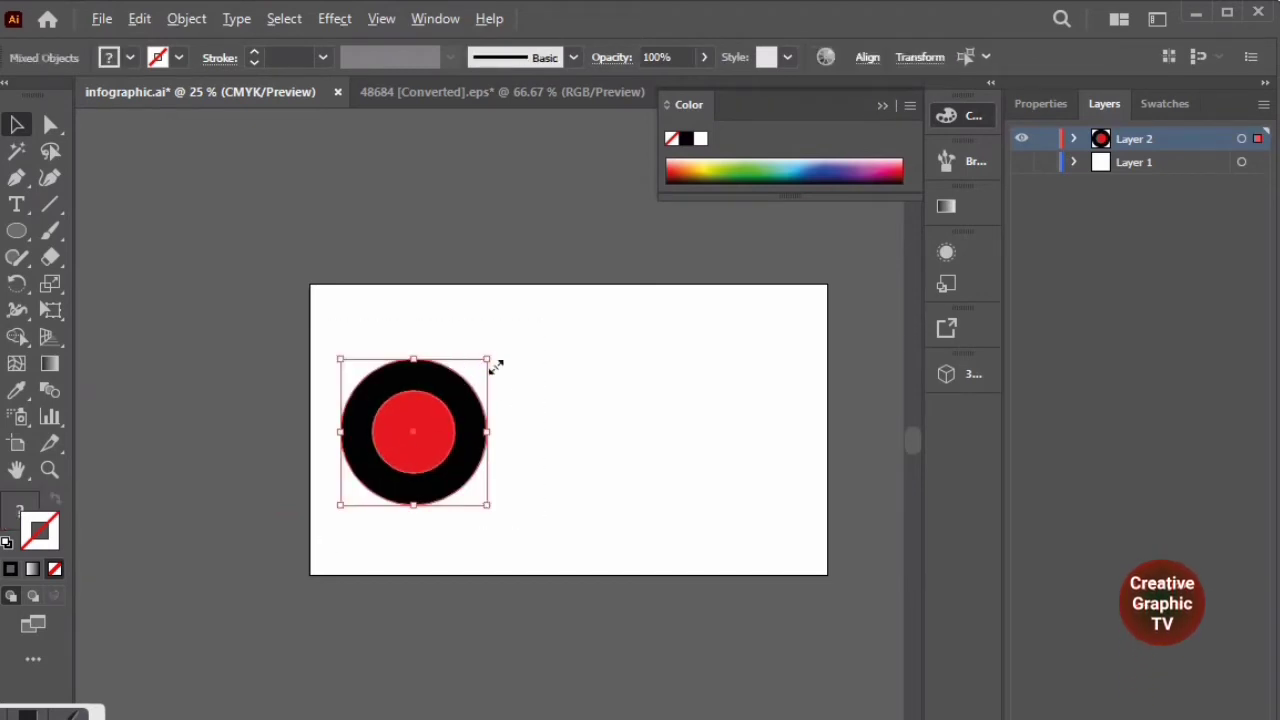
drag(394, 437, 617, 438)
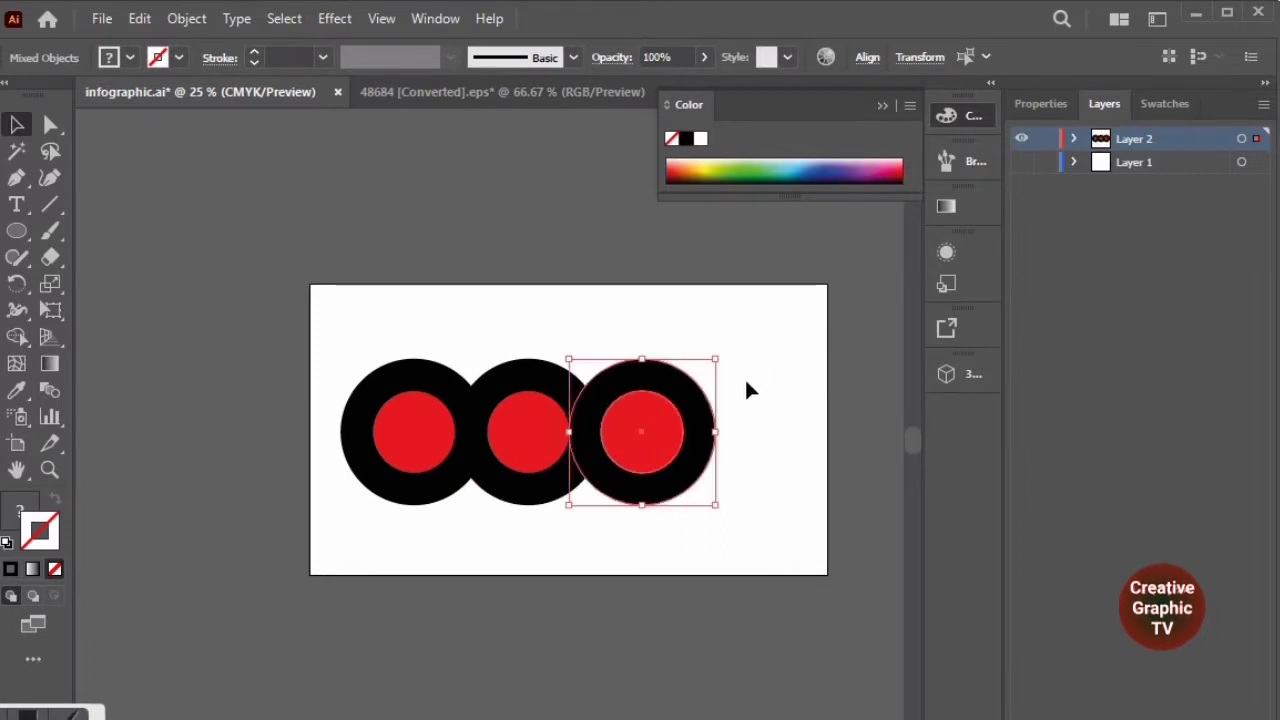
Move all three ringed circles together to the horizontal middle of the artboard.
click(789, 335)
drag(769, 326, 330, 494)
drag(420, 451, 447, 463)
click(877, 363)
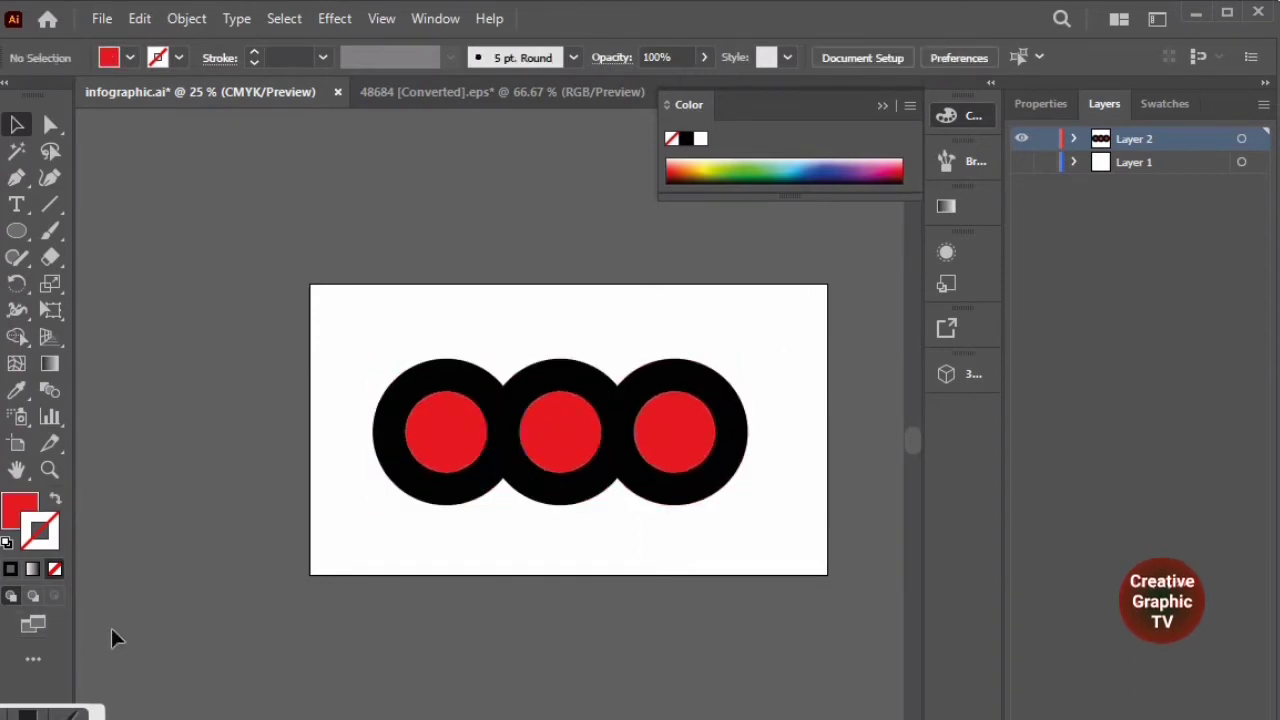
Set the fill colour for new shapes to blue-violet 5000FF.
click(882, 105)
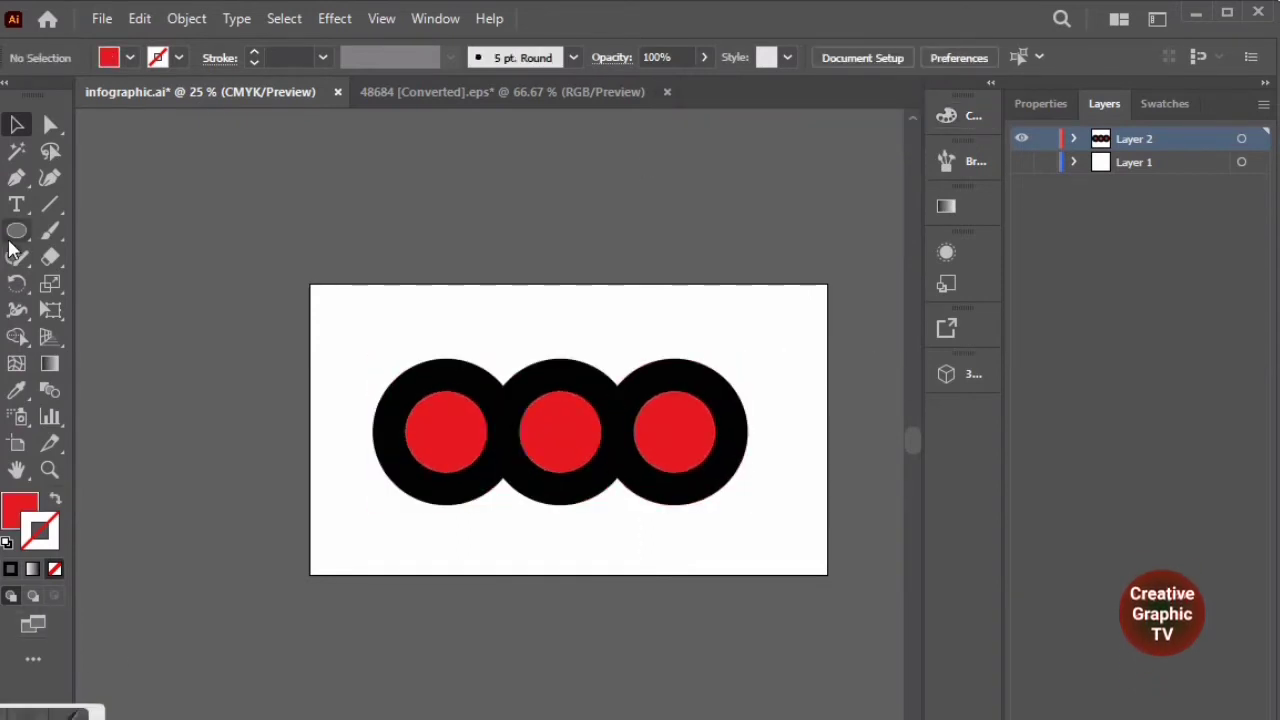
double_click(20, 512)
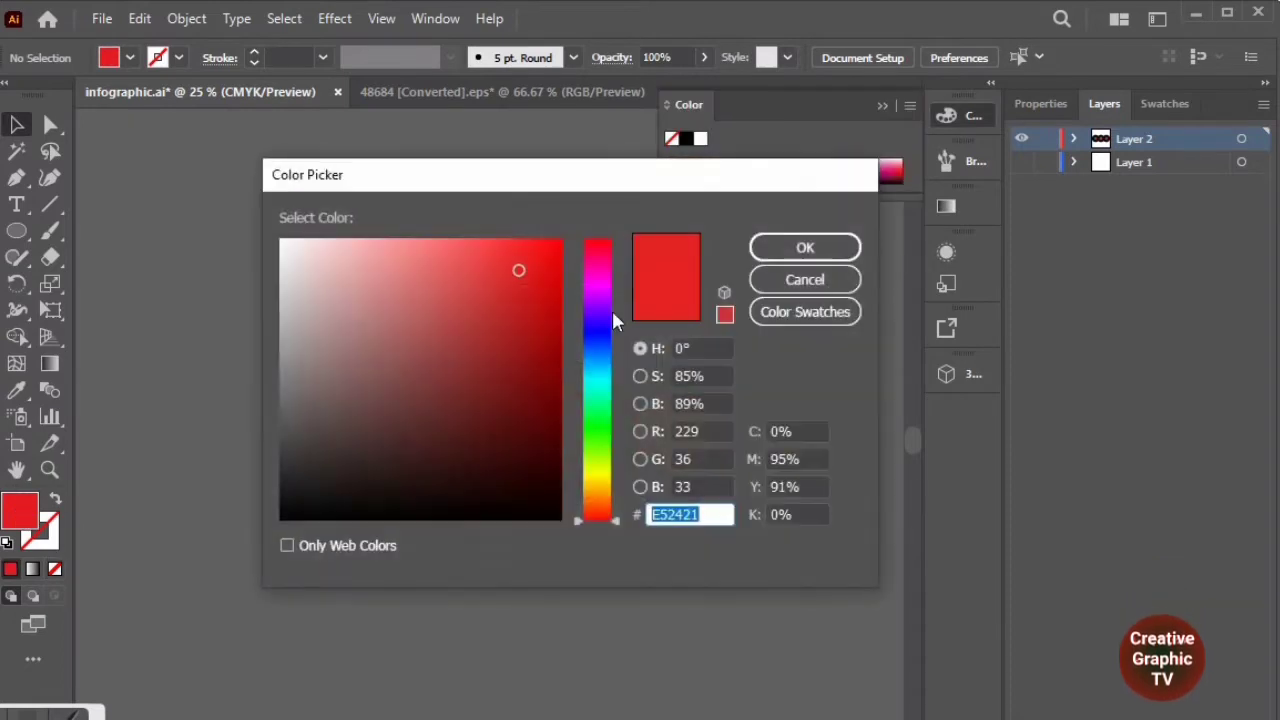
click(600, 324)
click(558, 241)
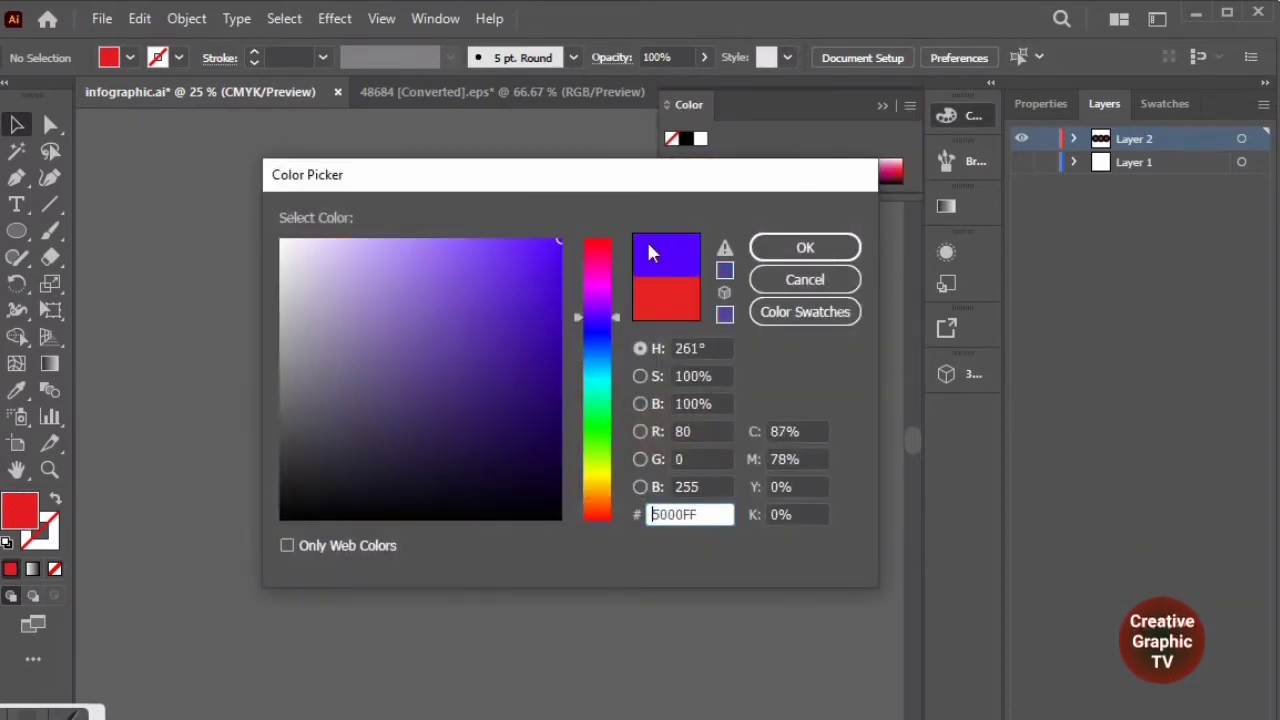
click(805, 248)
click(16, 228)
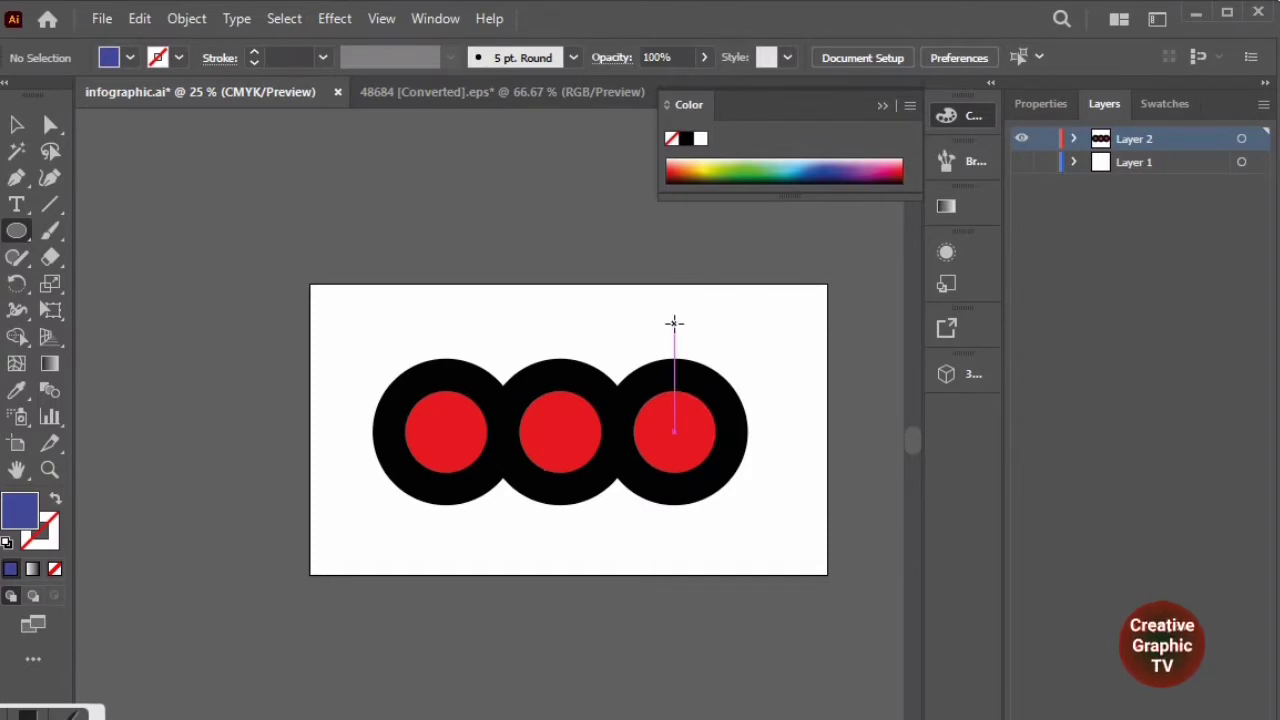
drag(675, 324, 522, 338)
key(ctrl+z)
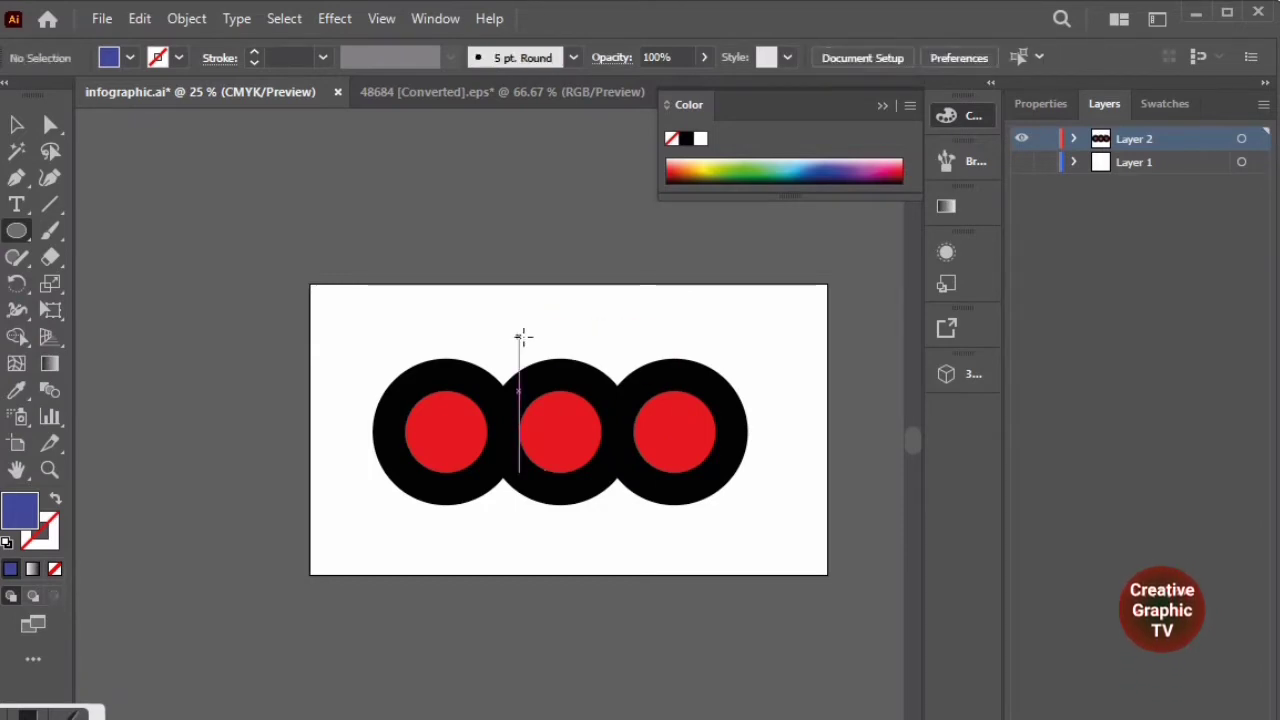
Draw a rectangle about 800 by 271 px from above the left circle's centre to the circles' horizontal midline, past the right ring.
drag(17, 232, 110, 229)
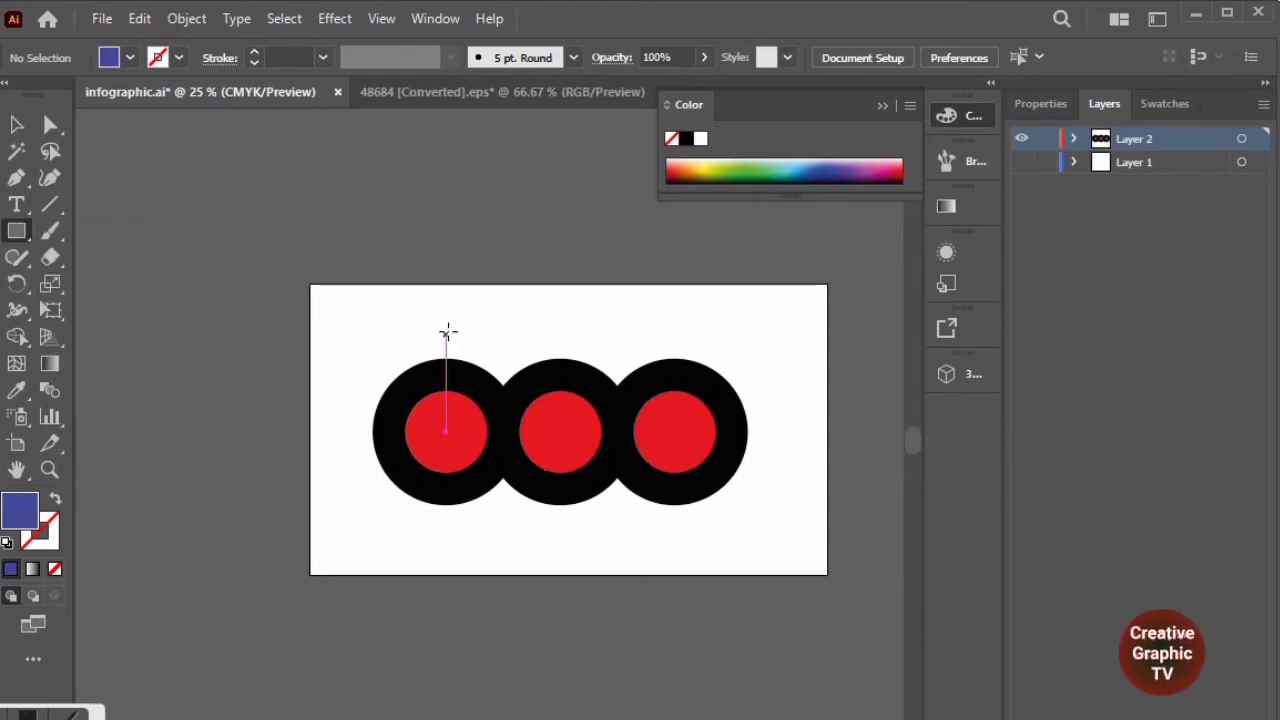
mouse_move(447, 322)
mouse_down()
mouse_move(560, 397)
mouse_move(766, 434)
mouse_move(771, 447)
mouse_move(770, 433)
mouse_up()
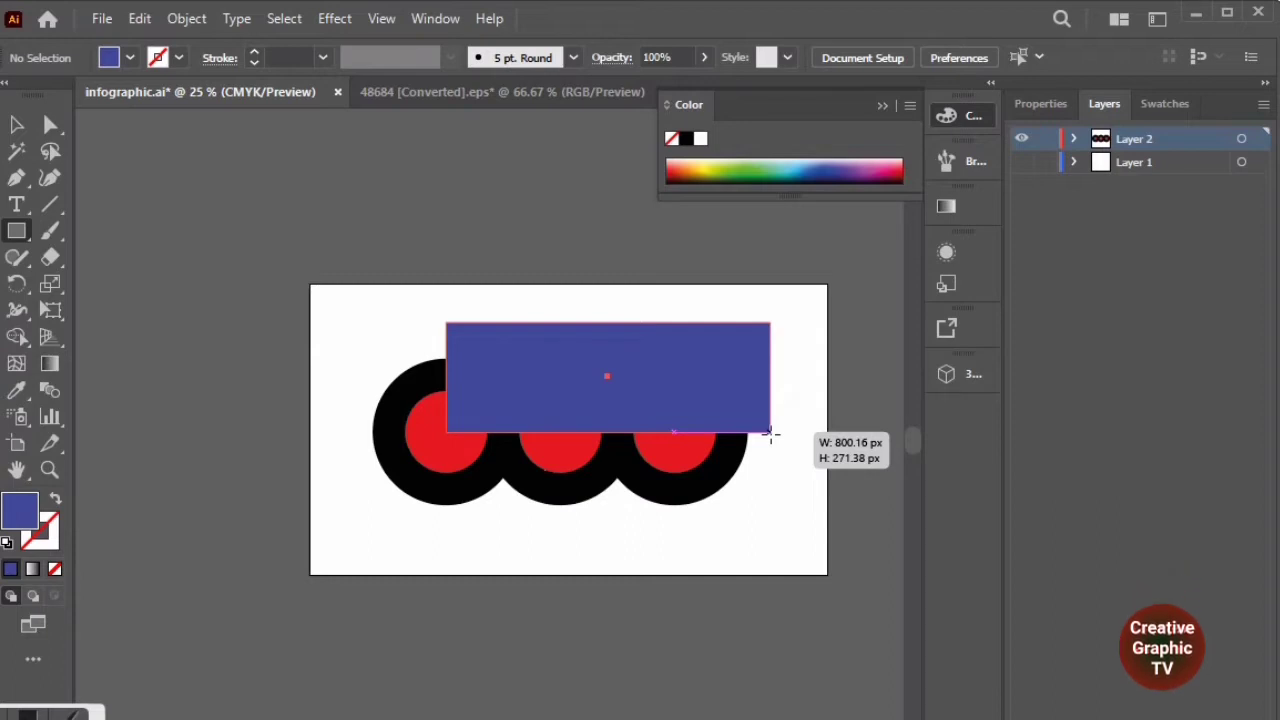
drag(770, 433, 770, 433)
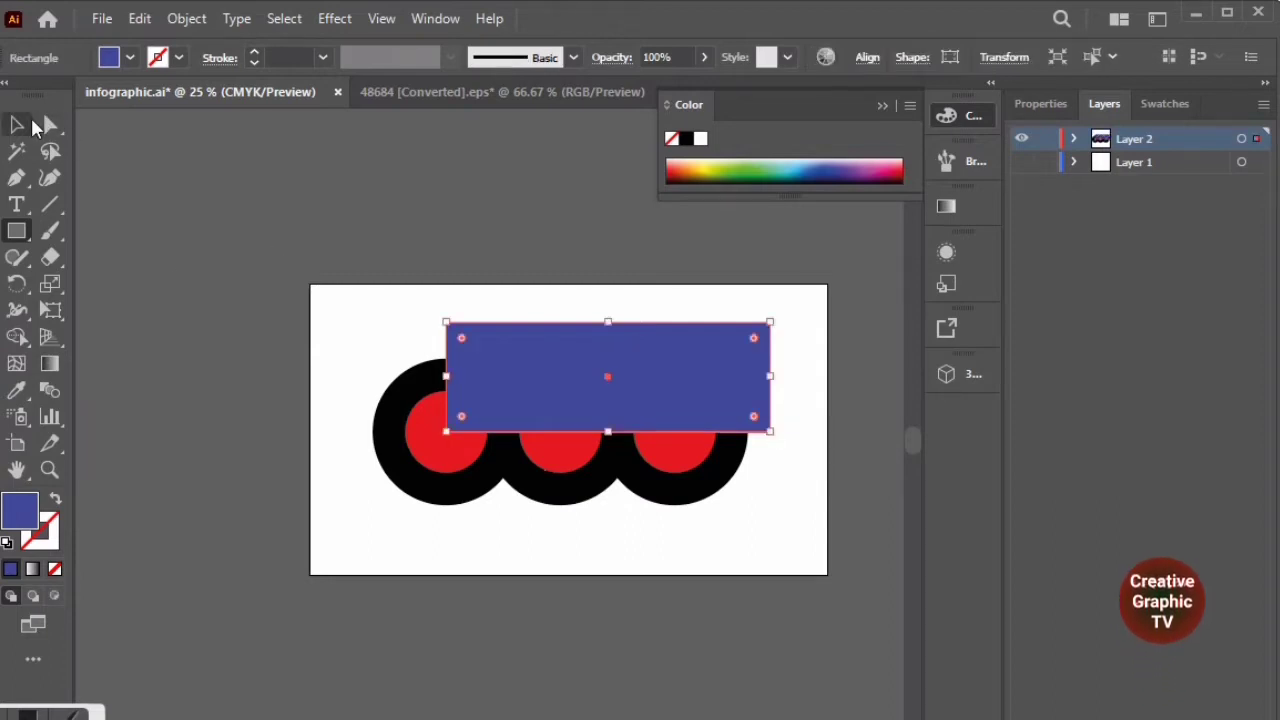
Duplicate the blue rectangle directly below itself so the two meet along the circles' horizontal midline.
click(20, 125)
key(ctrl+shift+a)
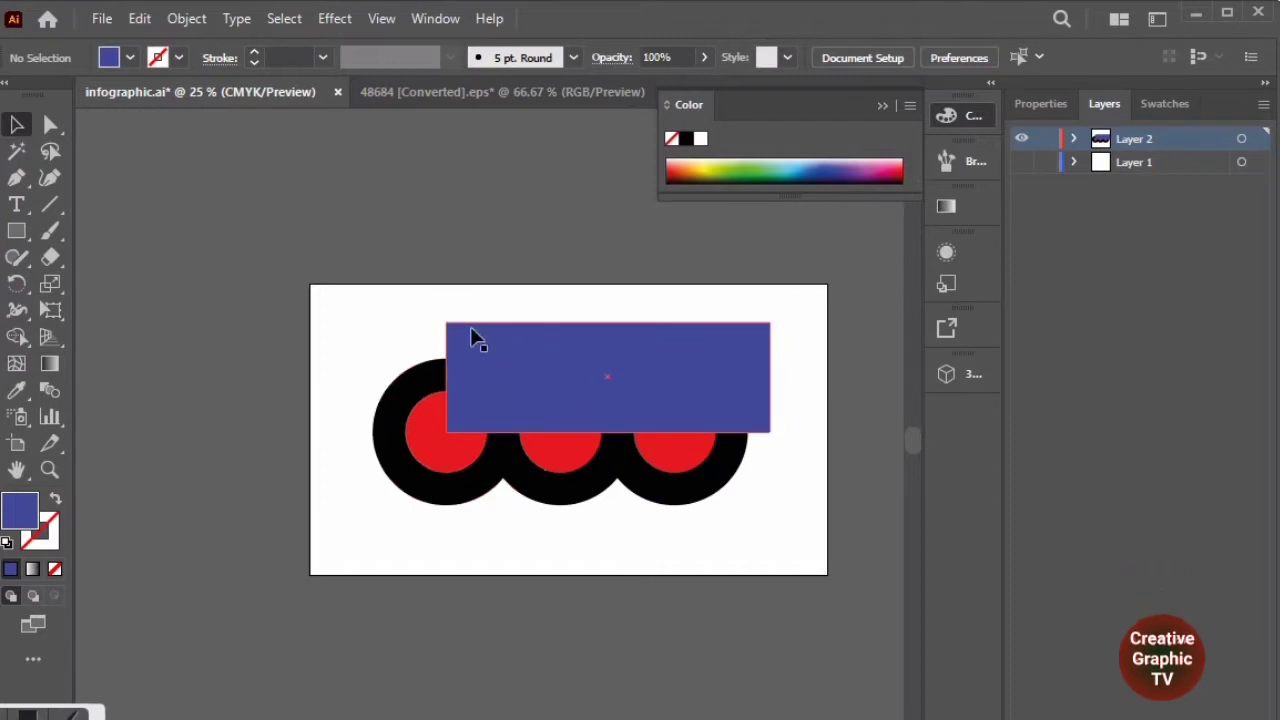
drag(480, 350, 477, 449)
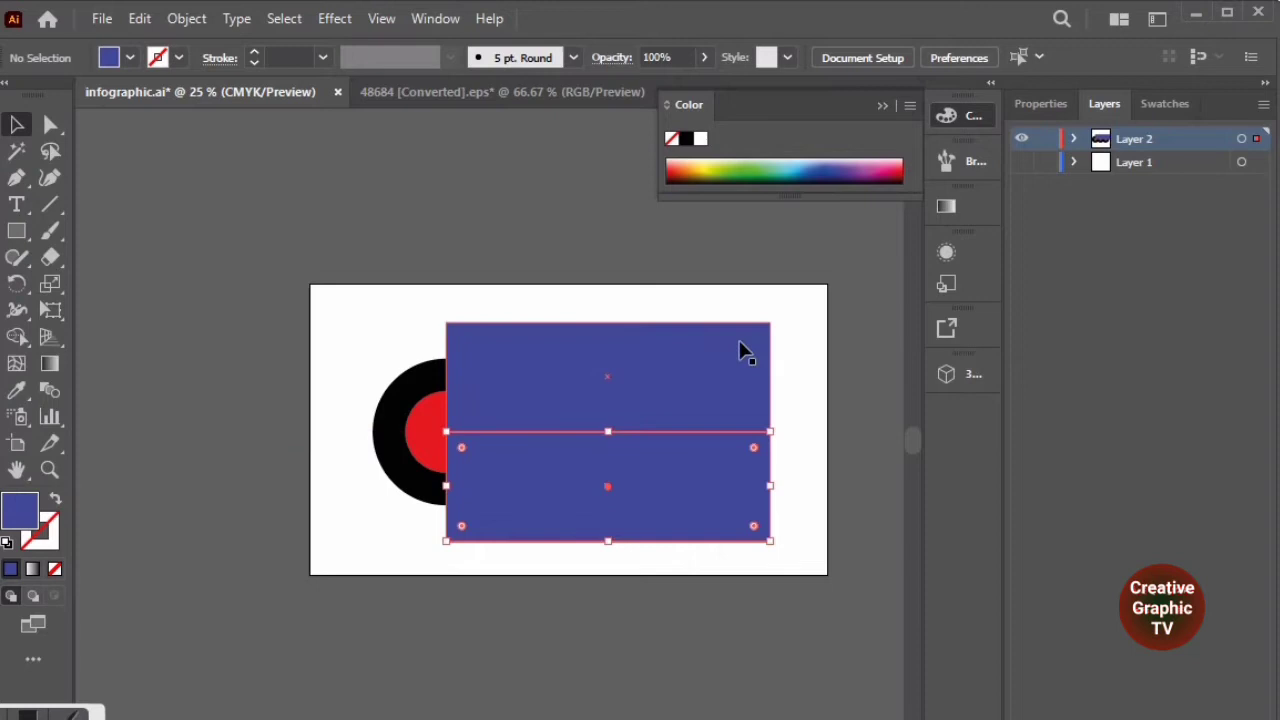
click(801, 316)
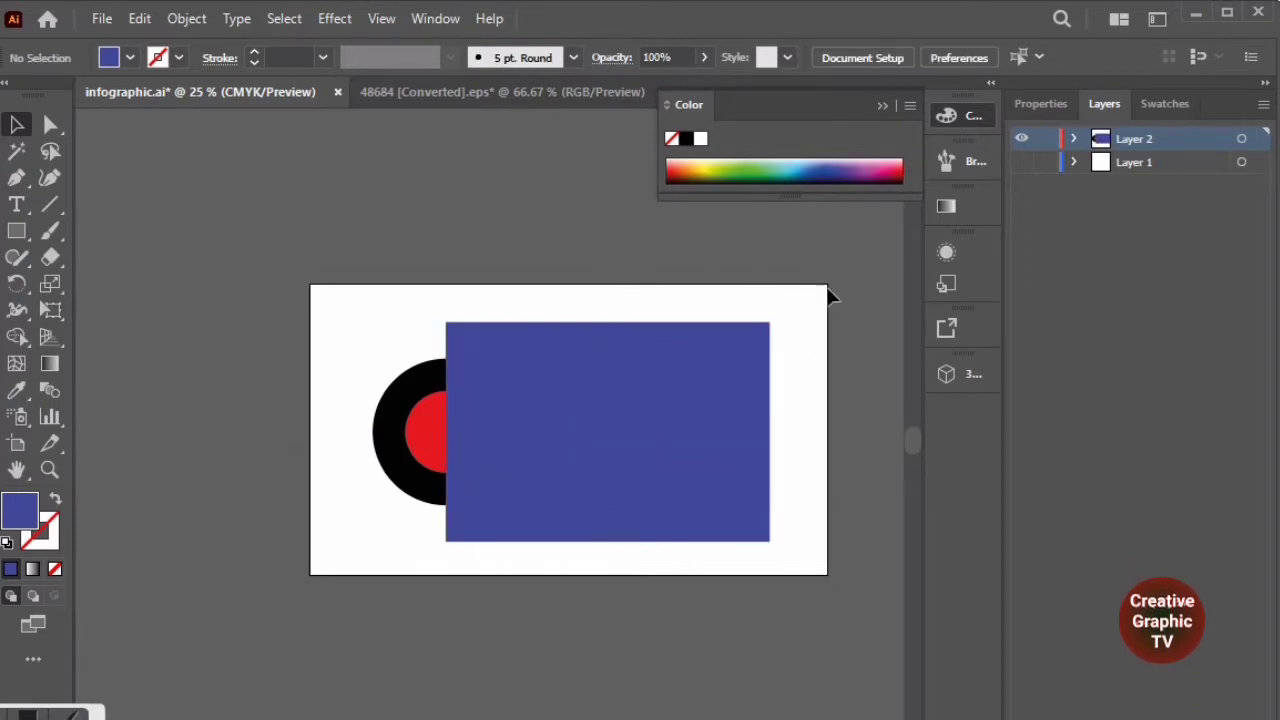
Merge the left and right circles' upper ring segments into the upper rectangle and the middle circle's lower ring segment into the lower rectangle with Shape Builder.
key(ctrl+a)
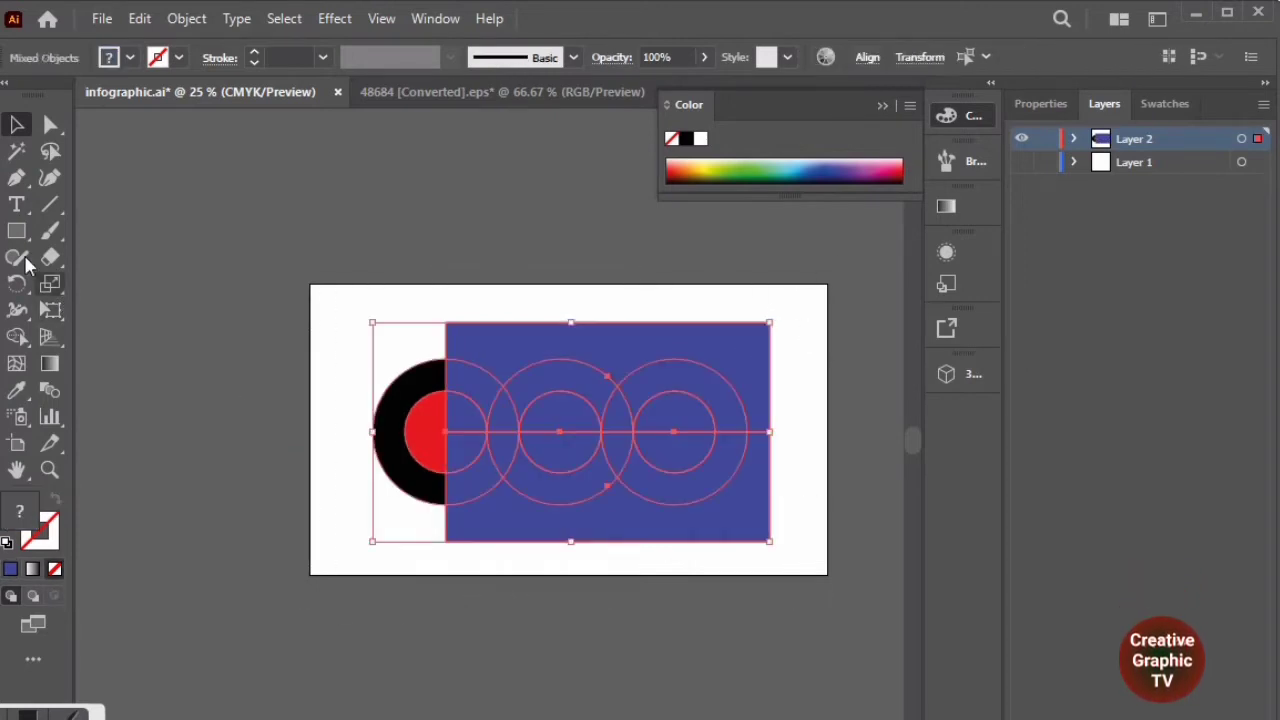
click(24, 340)
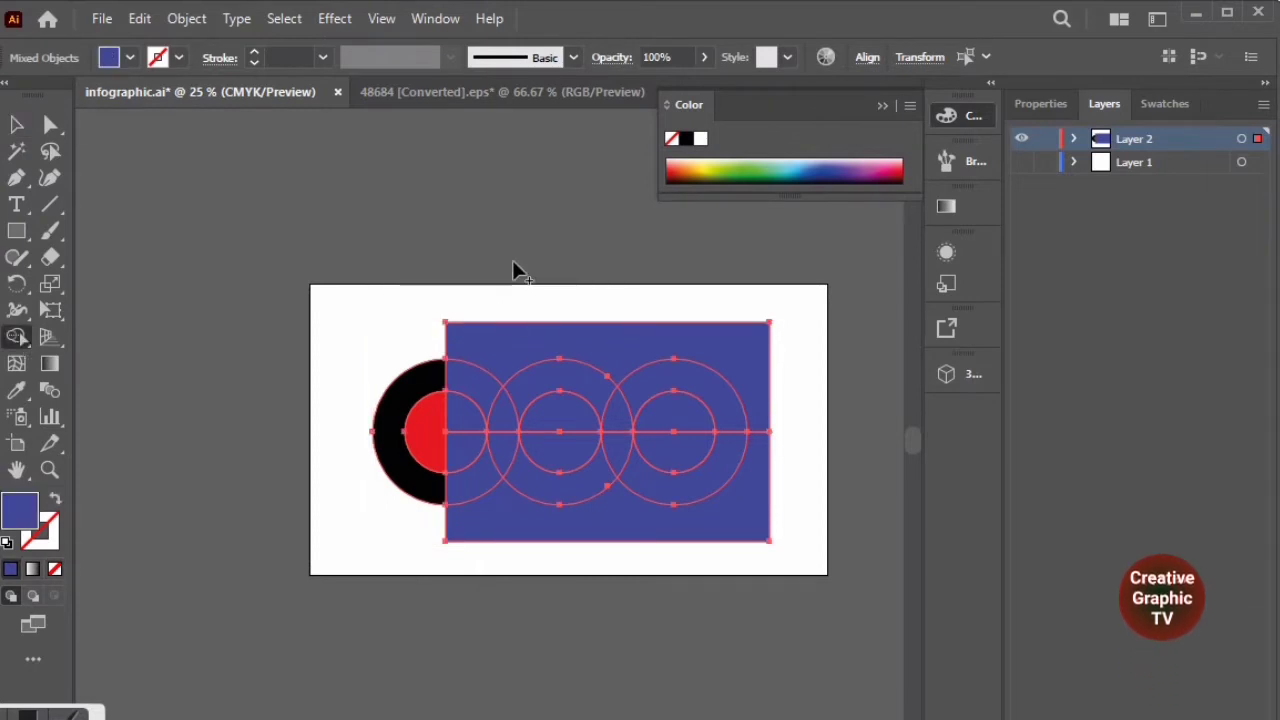
drag(512, 262, 478, 376)
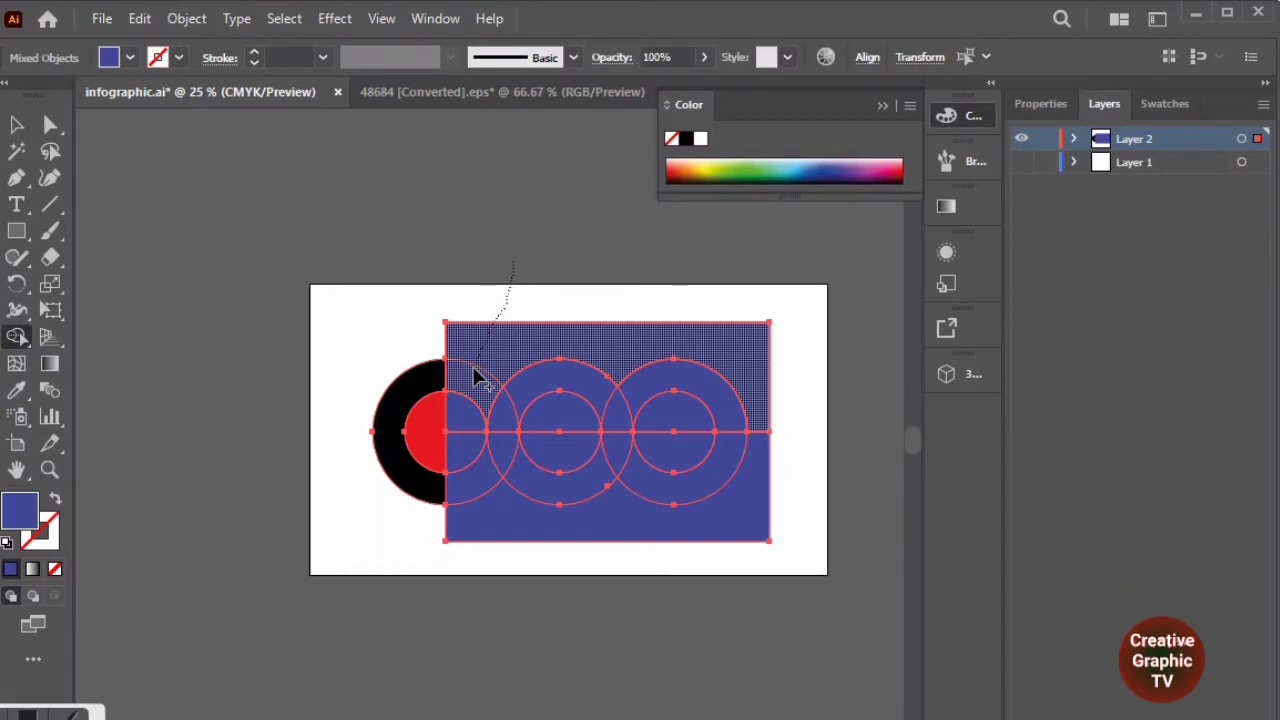
mouse_move(478, 376)
mouse_down()
mouse_move(694, 357)
mouse_move(597, 303)
mouse_up()
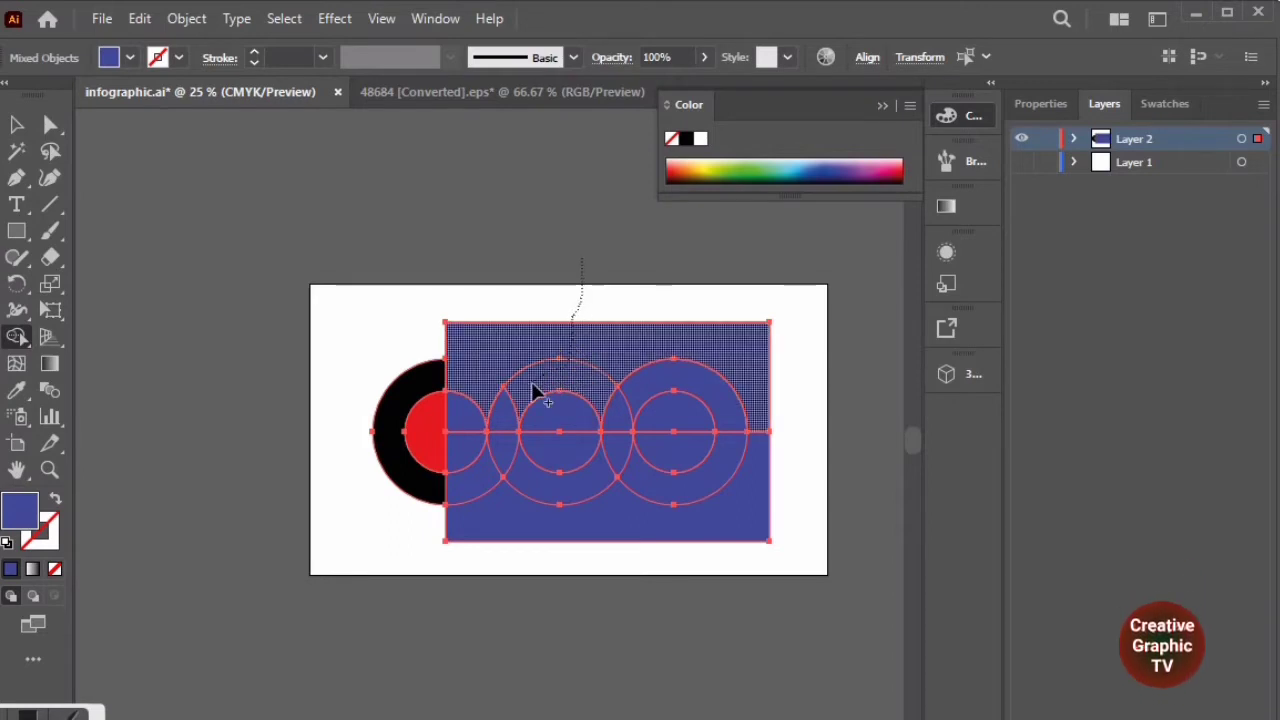
drag(537, 393, 588, 297)
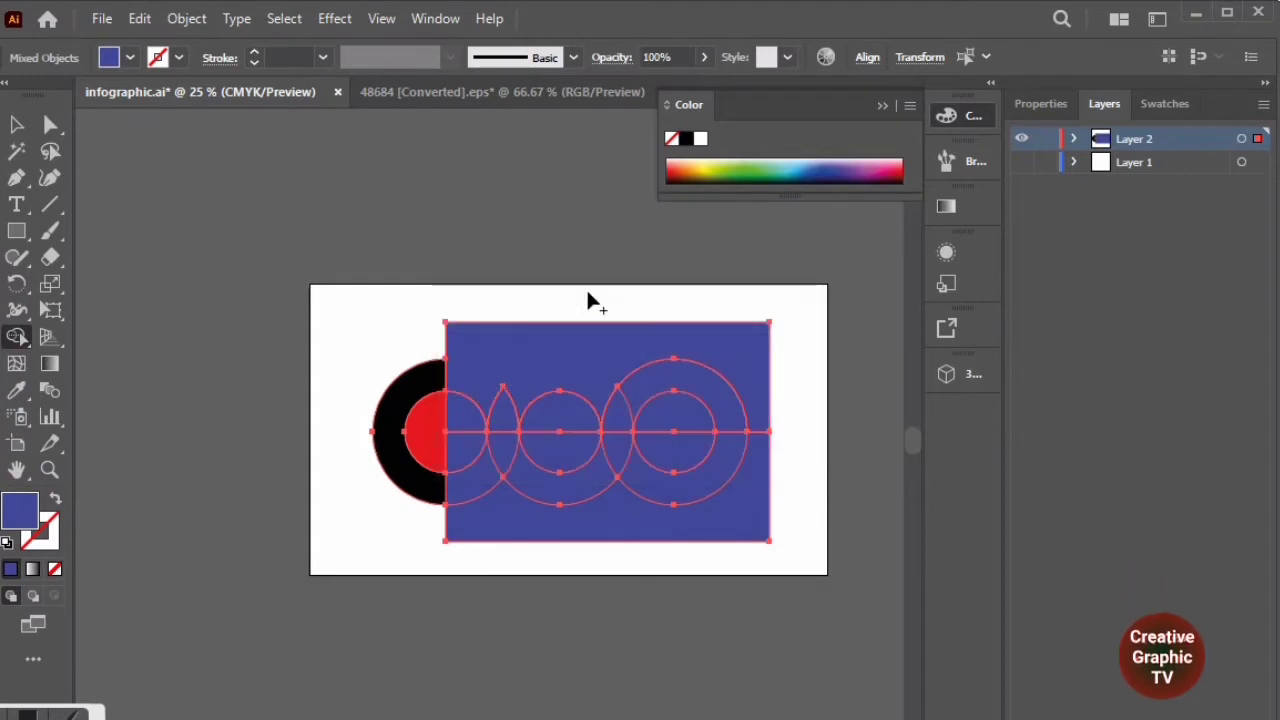
key(ctrl+z)
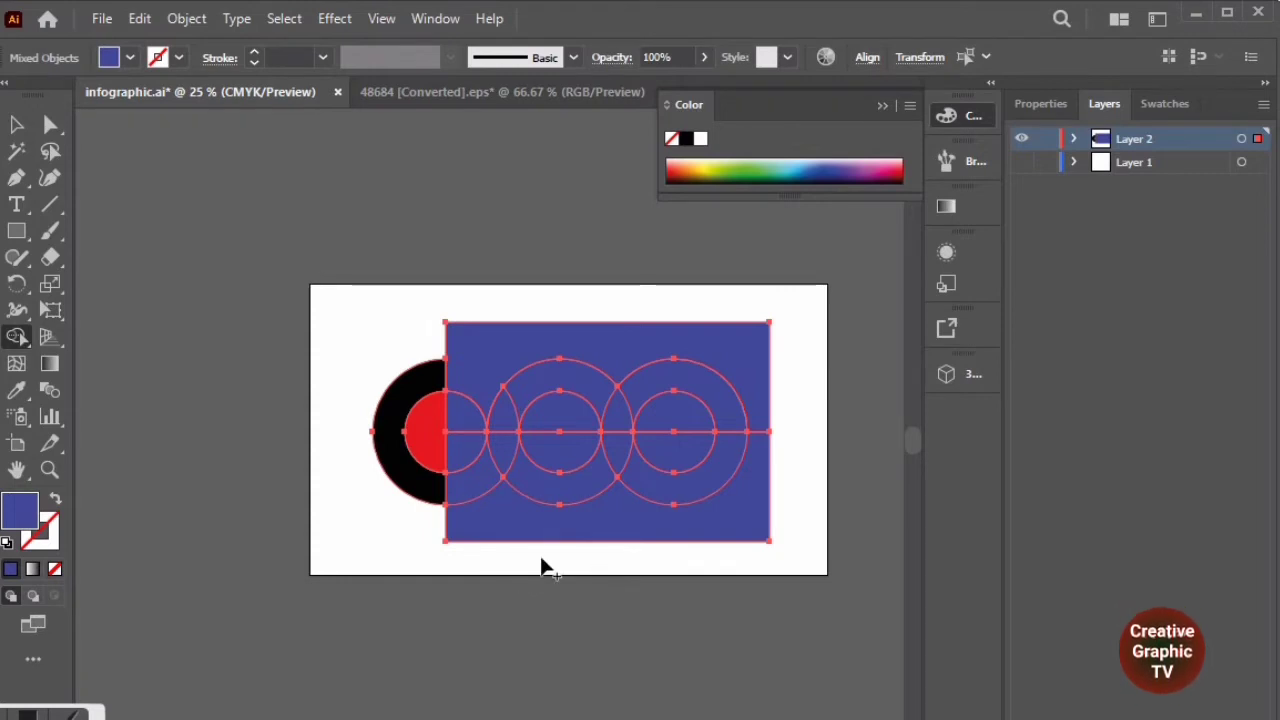
drag(545, 558, 570, 489)
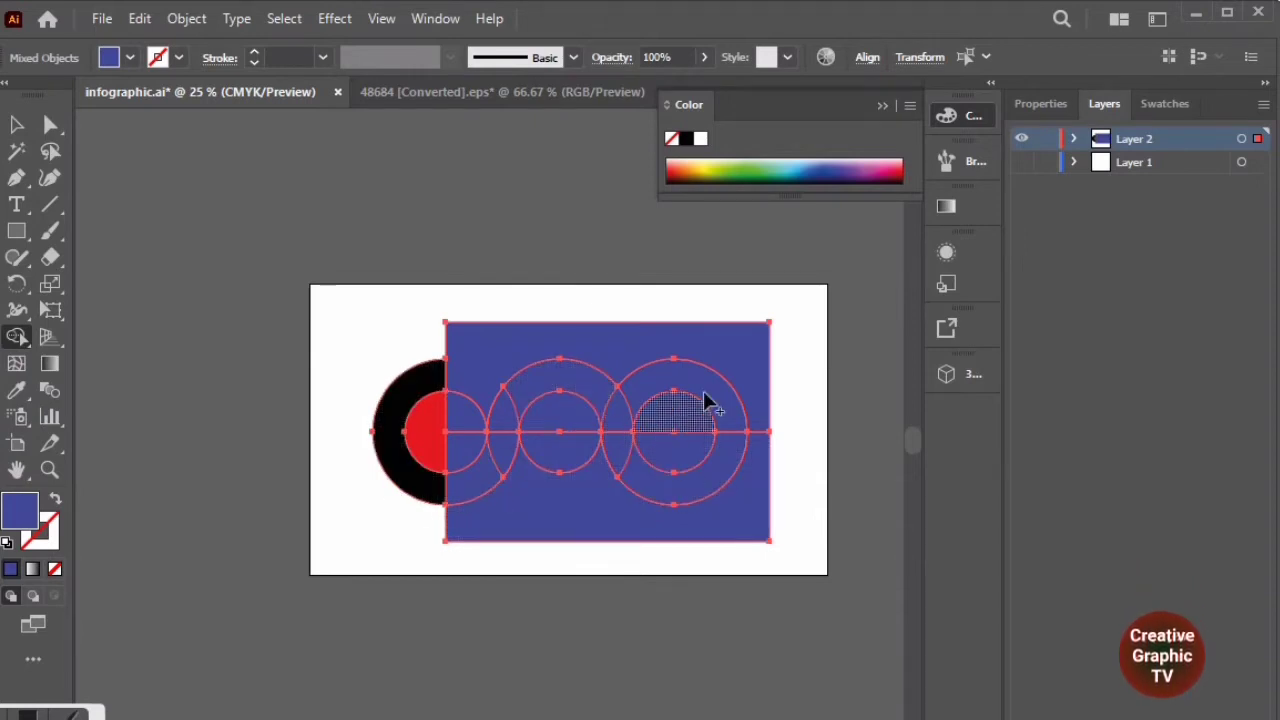
drag(752, 312, 704, 376)
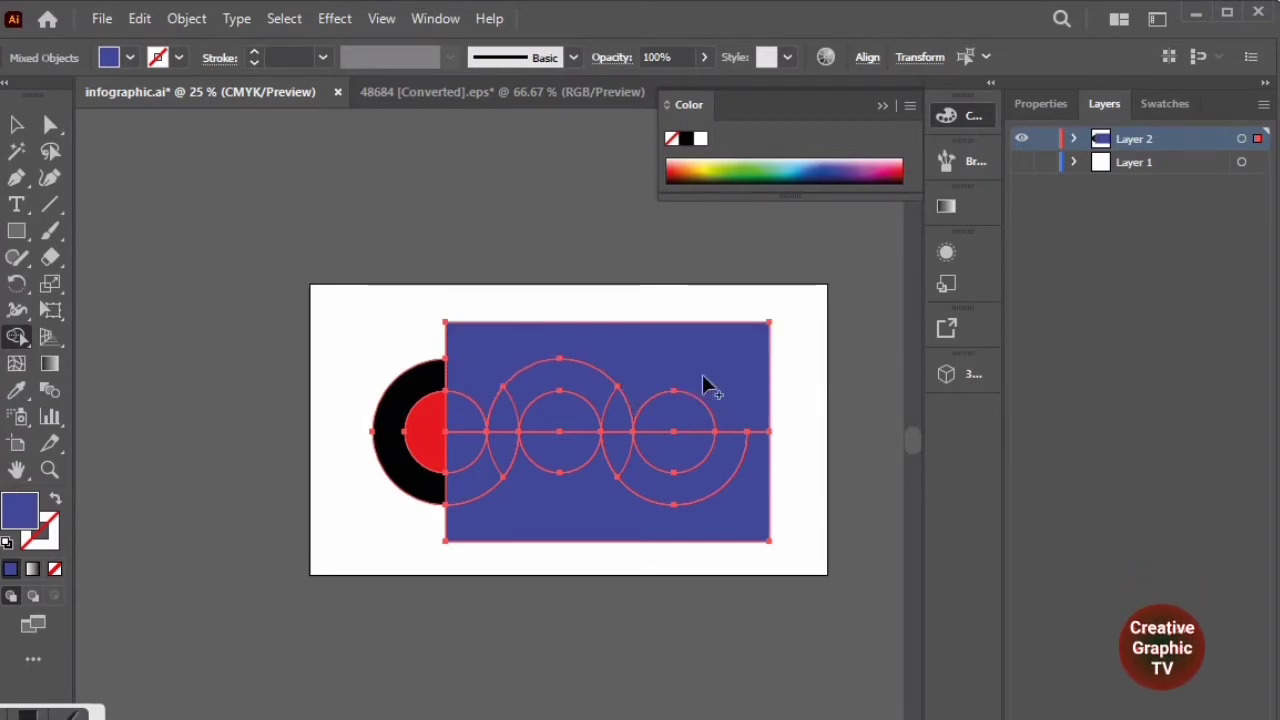
Move the merged upper blue piece above the artboard and the merged lower blue piece down, clear of the ringed circles.
click(16, 124)
click(310, 180)
drag(531, 345, 545, 187)
click(601, 524)
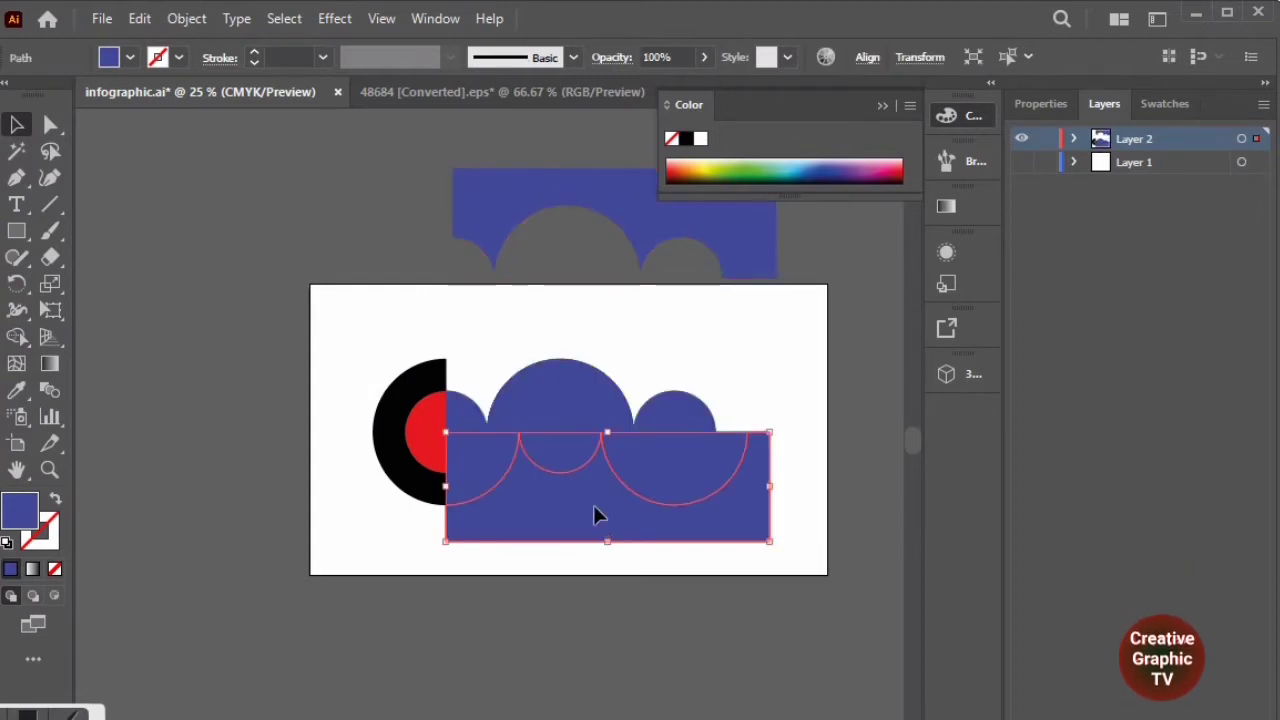
drag(593, 515, 590, 614)
Move the remaining blue semicircle and quarter-circle pieces off the three circles, the upper ones above and the lower ones below the rings.
drag(545, 392, 660, 270)
drag(673, 477, 690, 585)
drag(672, 413, 705, 302)
drag(551, 455, 557, 523)
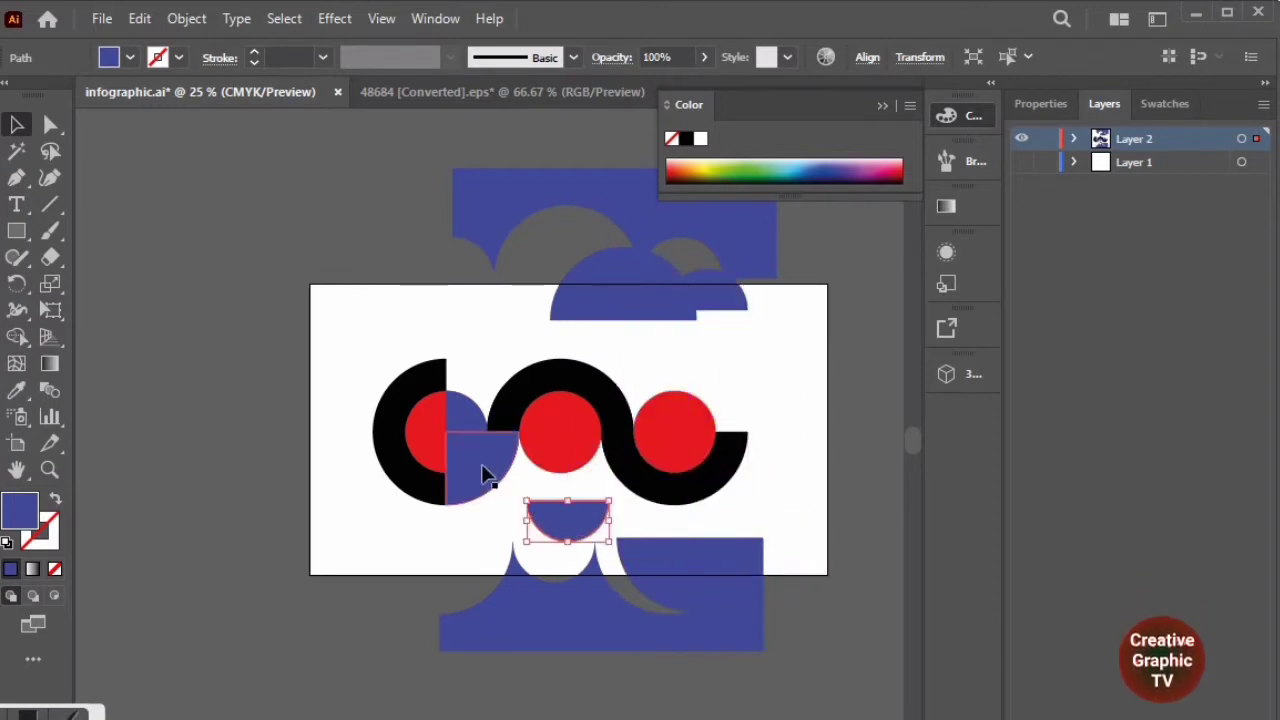
drag(484, 473, 498, 570)
click(467, 416)
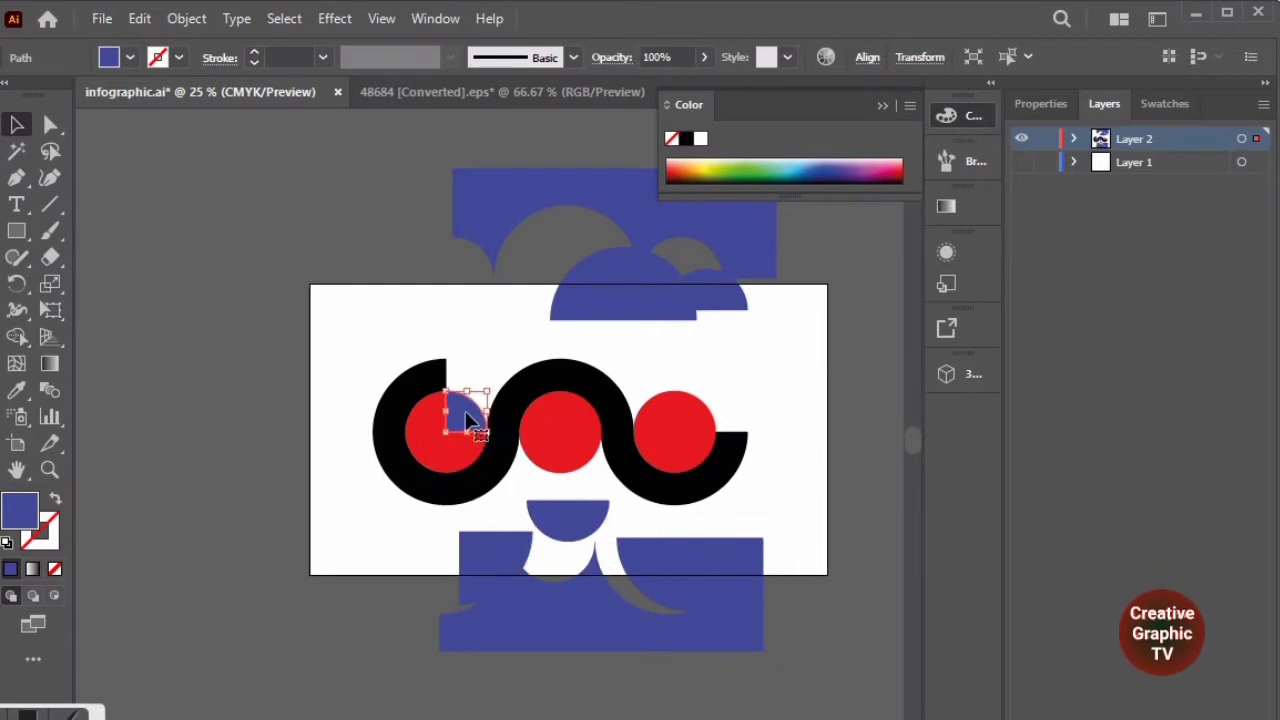
drag(467, 418, 503, 324)
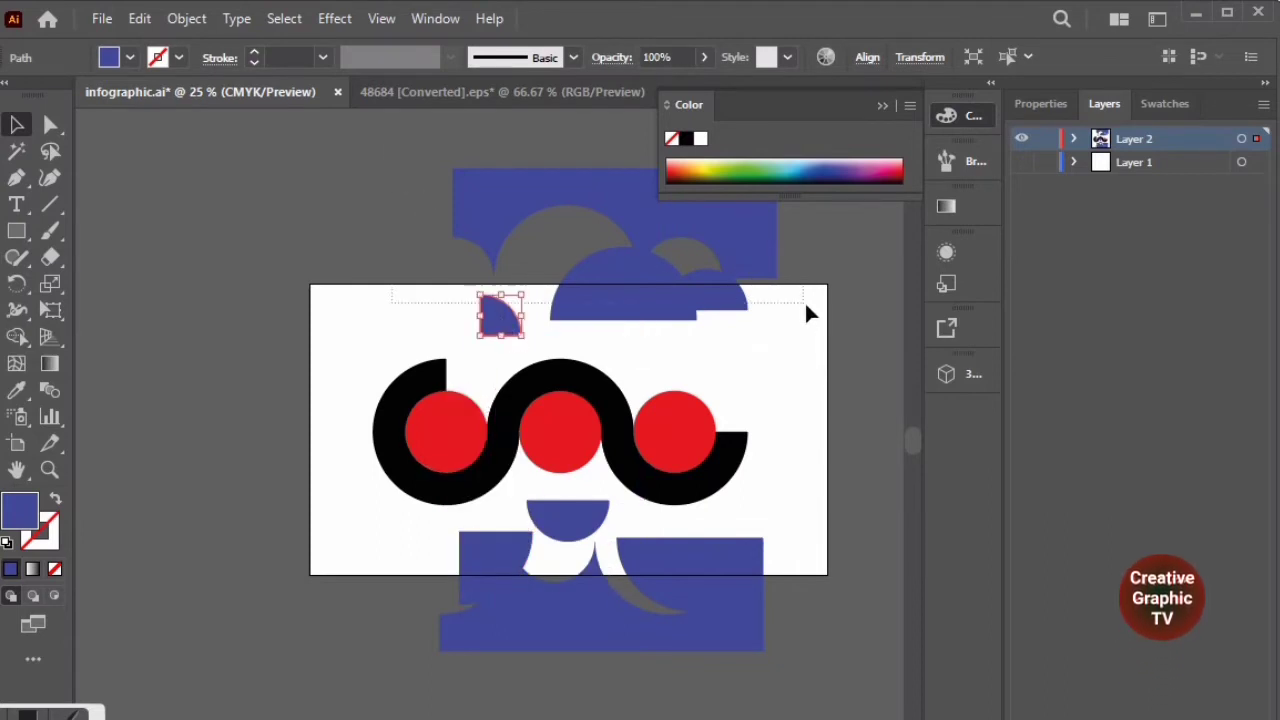
Delete all the loose blue pieces above and below the ringed circles.
key(Delete)
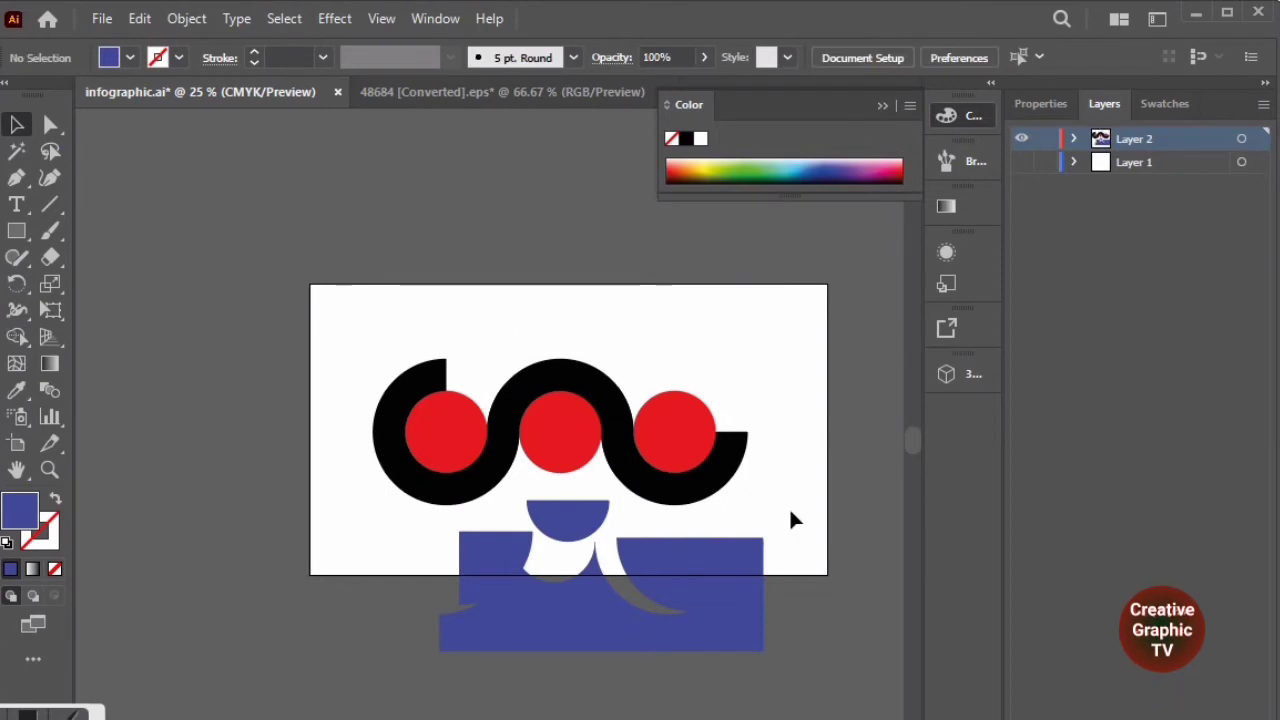
key(ctrl+a)
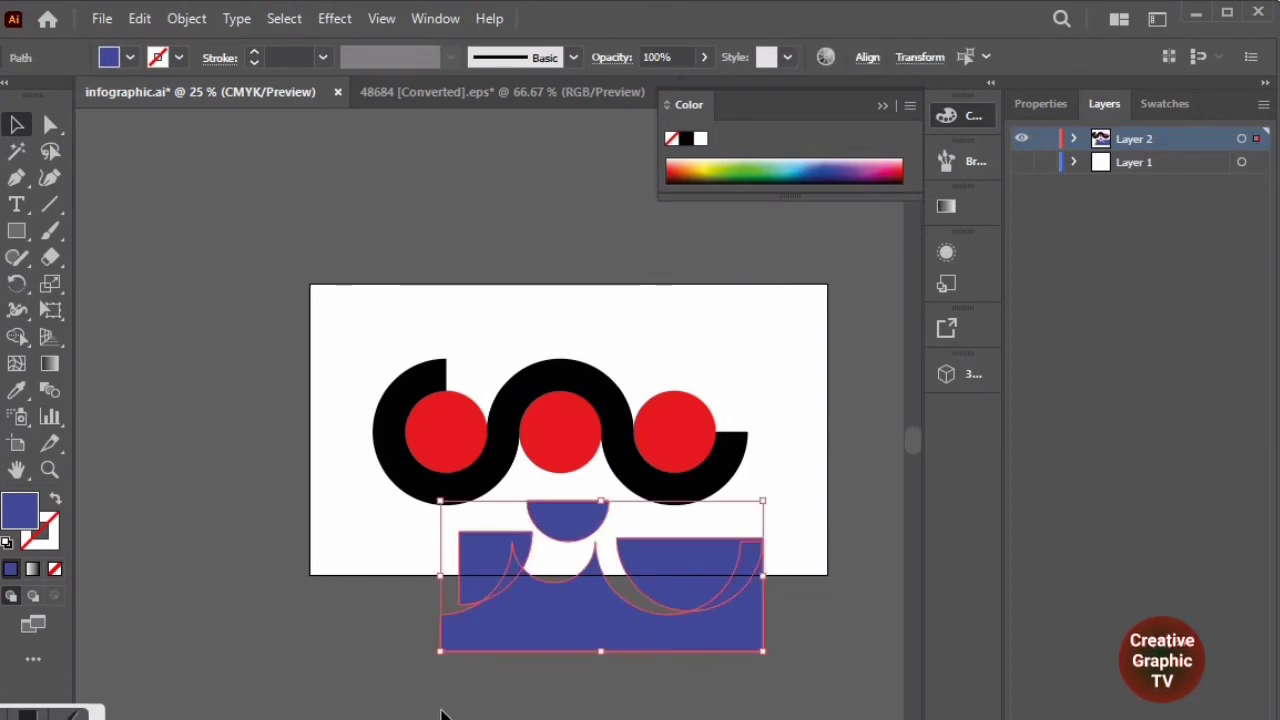
key(Delete)
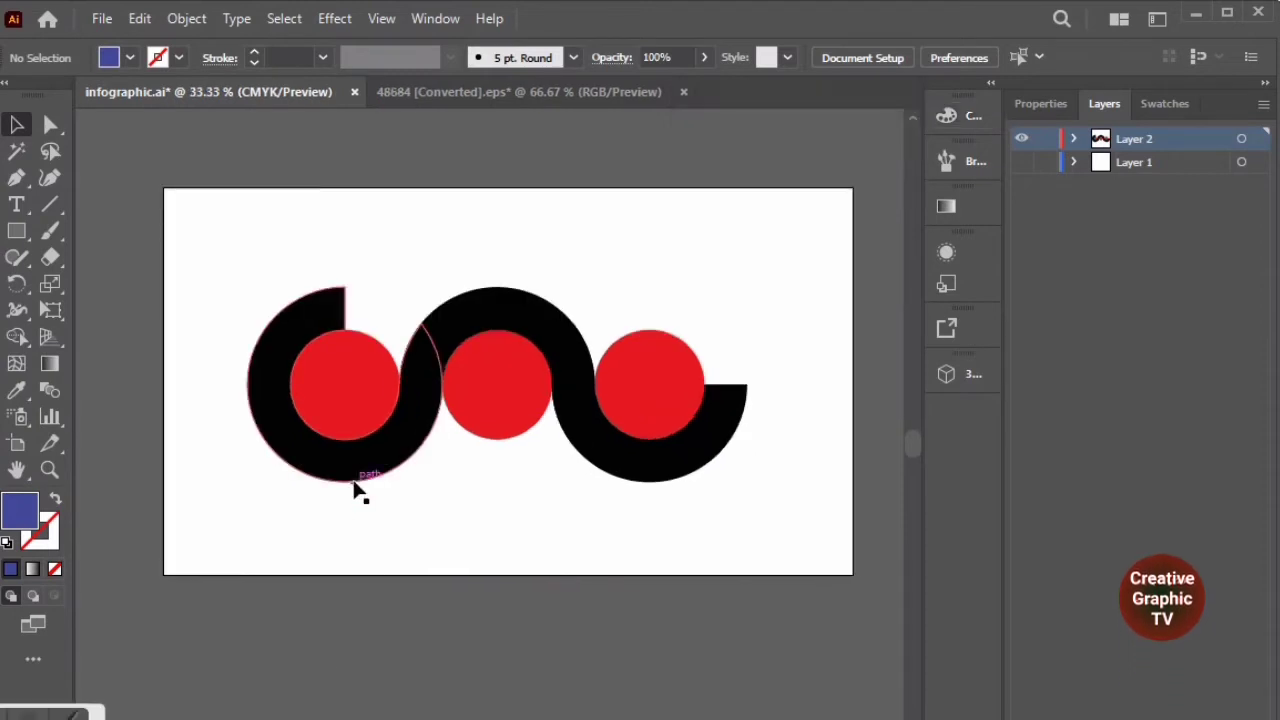
Delete the stray unfilled paths left below the black wave.
key(ctrl+z)
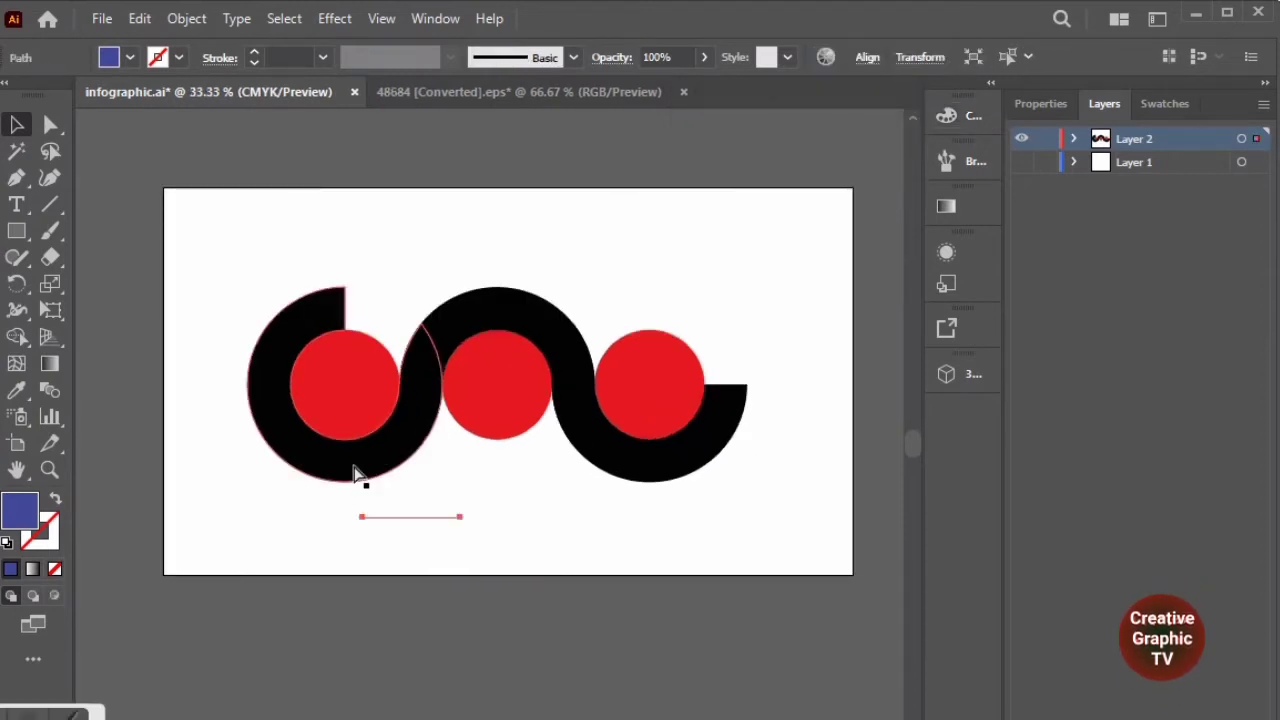
key(ctrl+z)
key(ctrl+z)
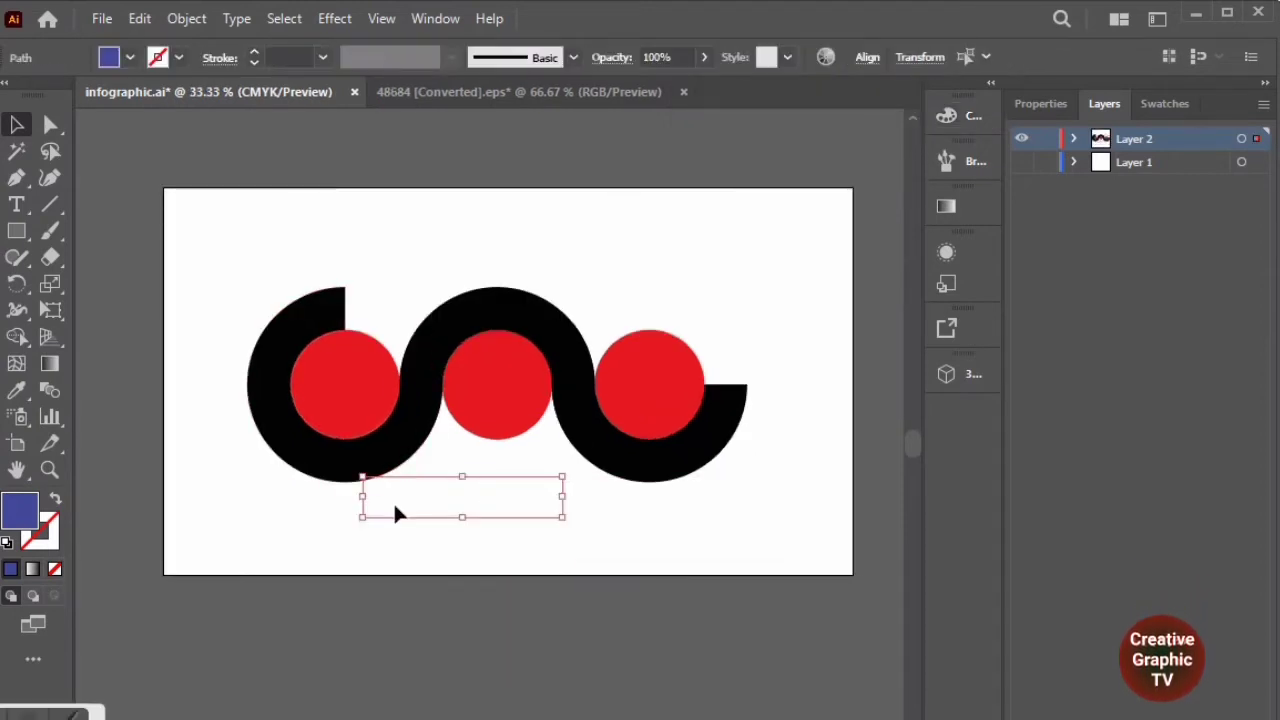
key(ctrl+z)
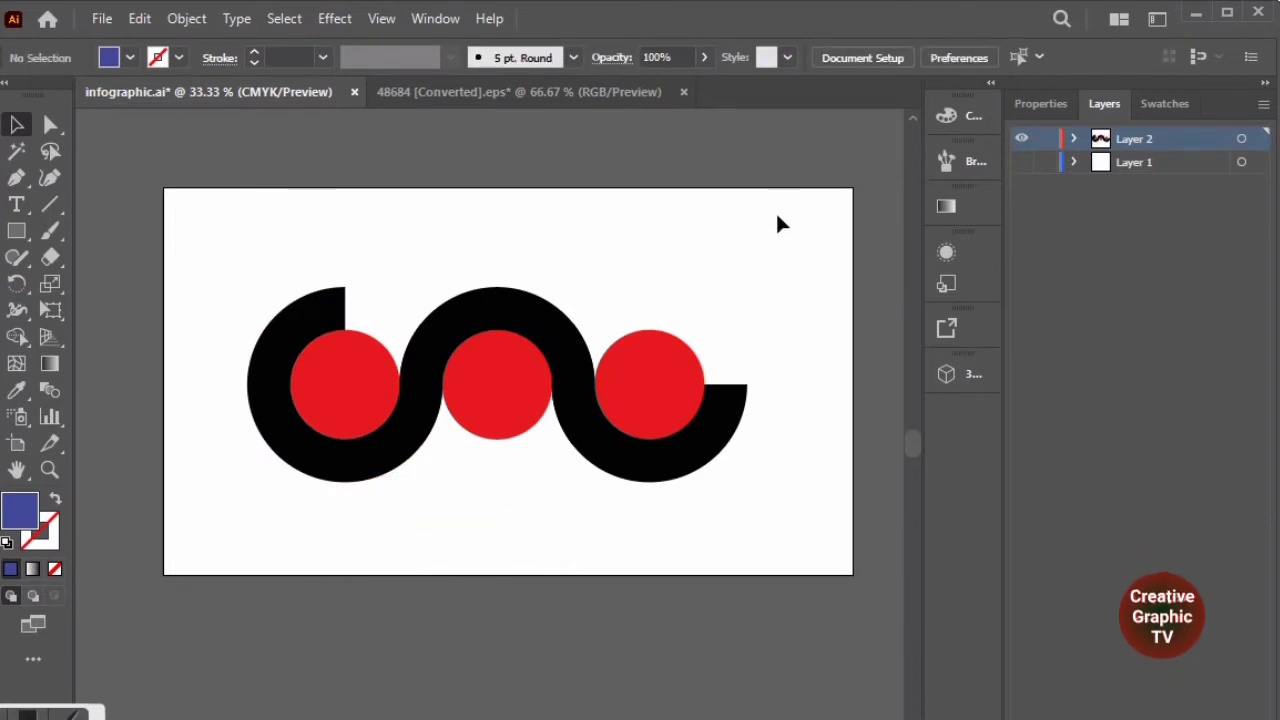
Fill the left red circle with a linear white-to-black gradient.
click(369, 356)
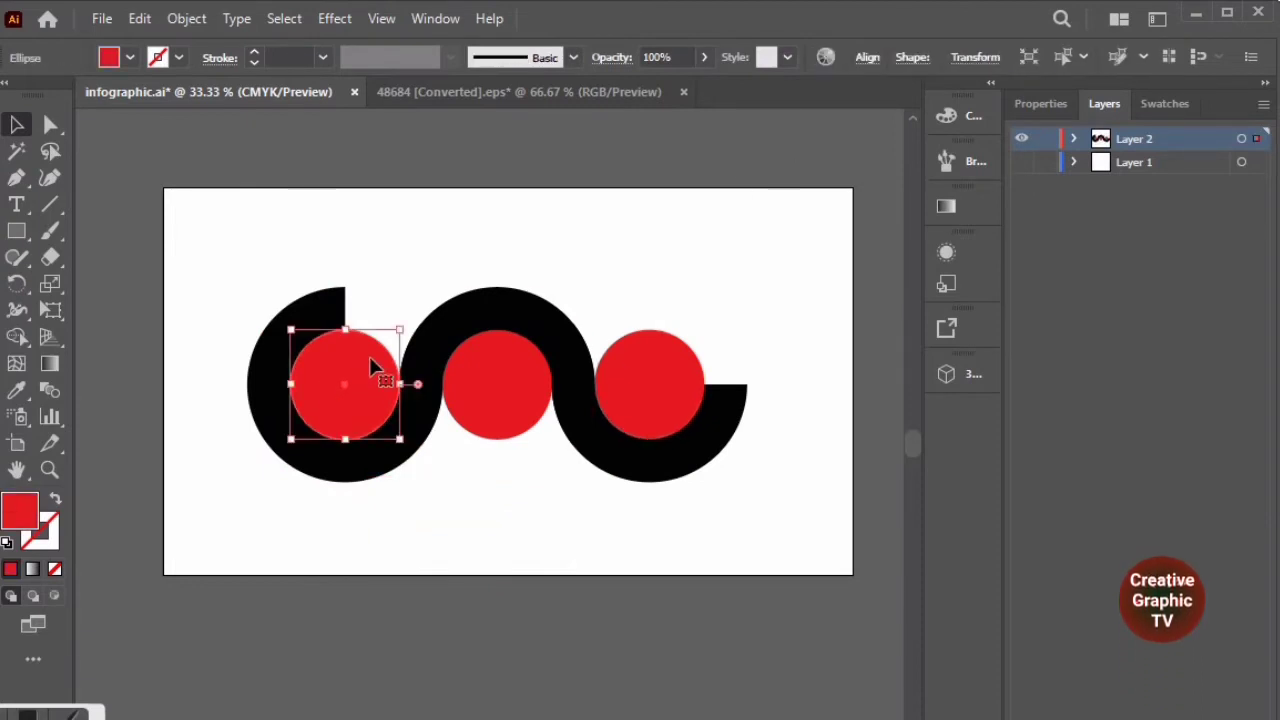
click(947, 207)
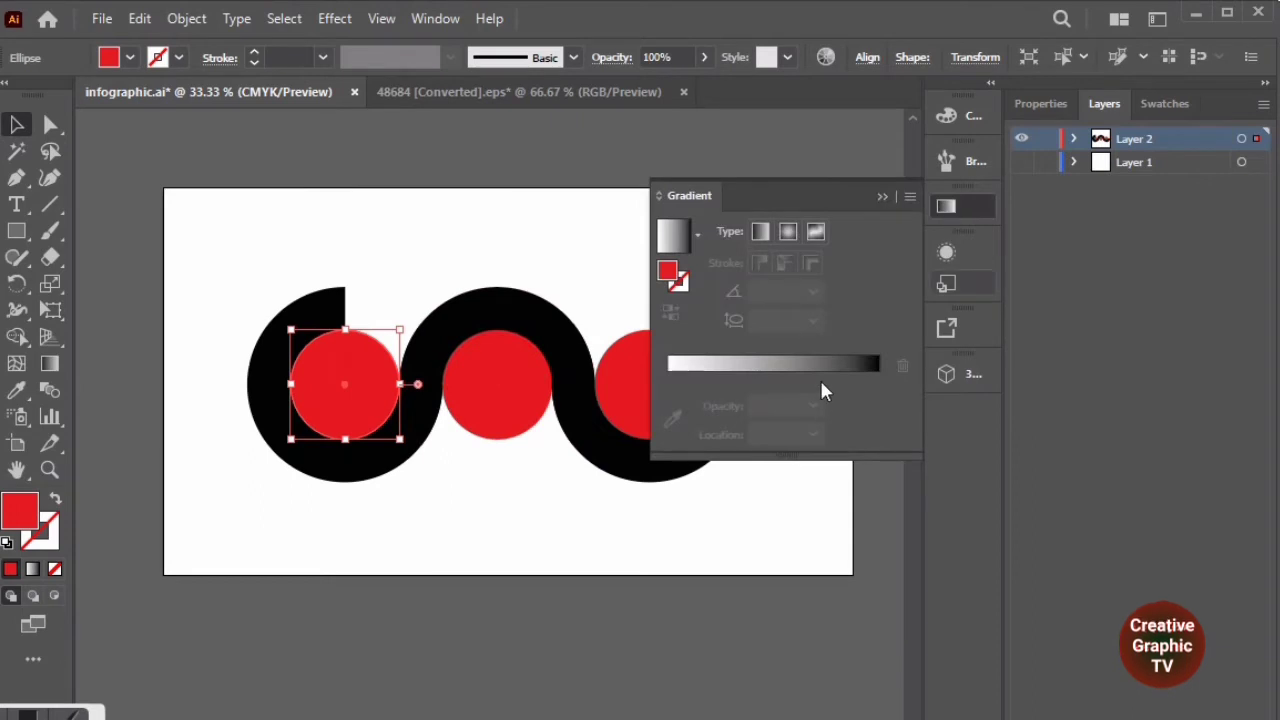
click(673, 236)
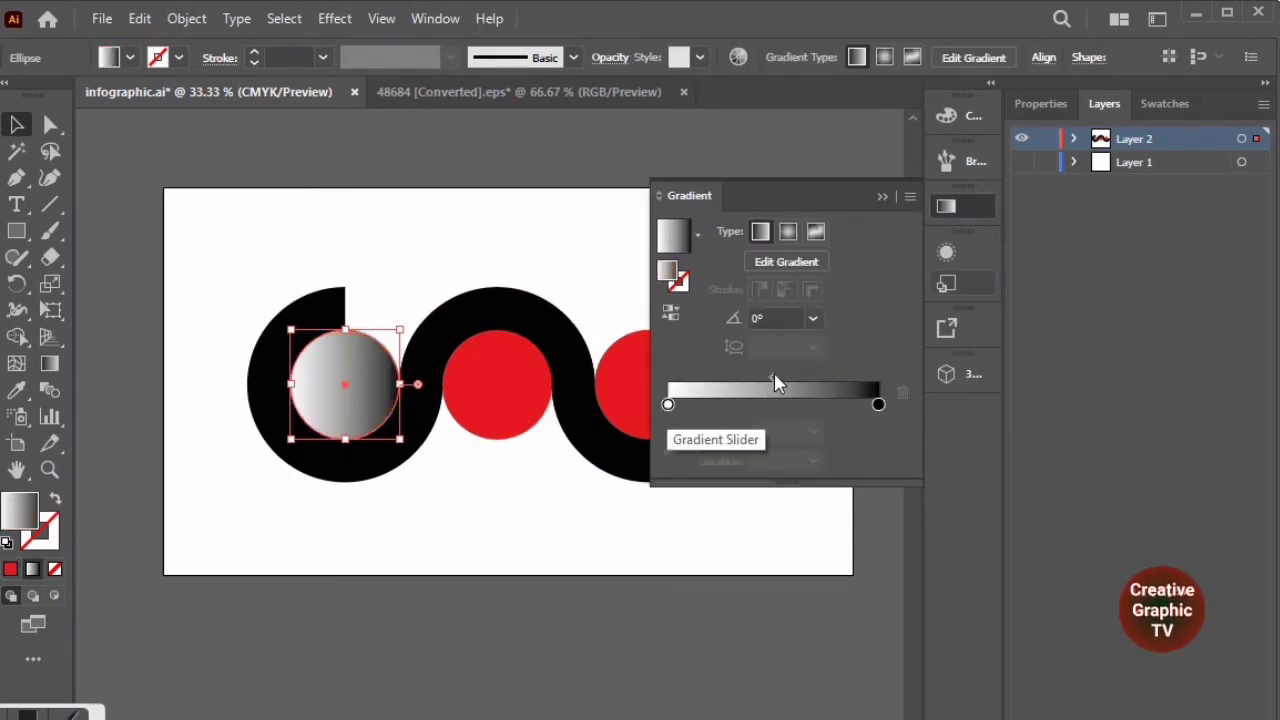
Try different midpoint and colour stop locations and gradient types on the left circle's gradient.
mouse_move(774, 376)
mouse_down()
mouse_move(784, 385)
mouse_move(719, 380)
mouse_move(767, 380)
mouse_up()
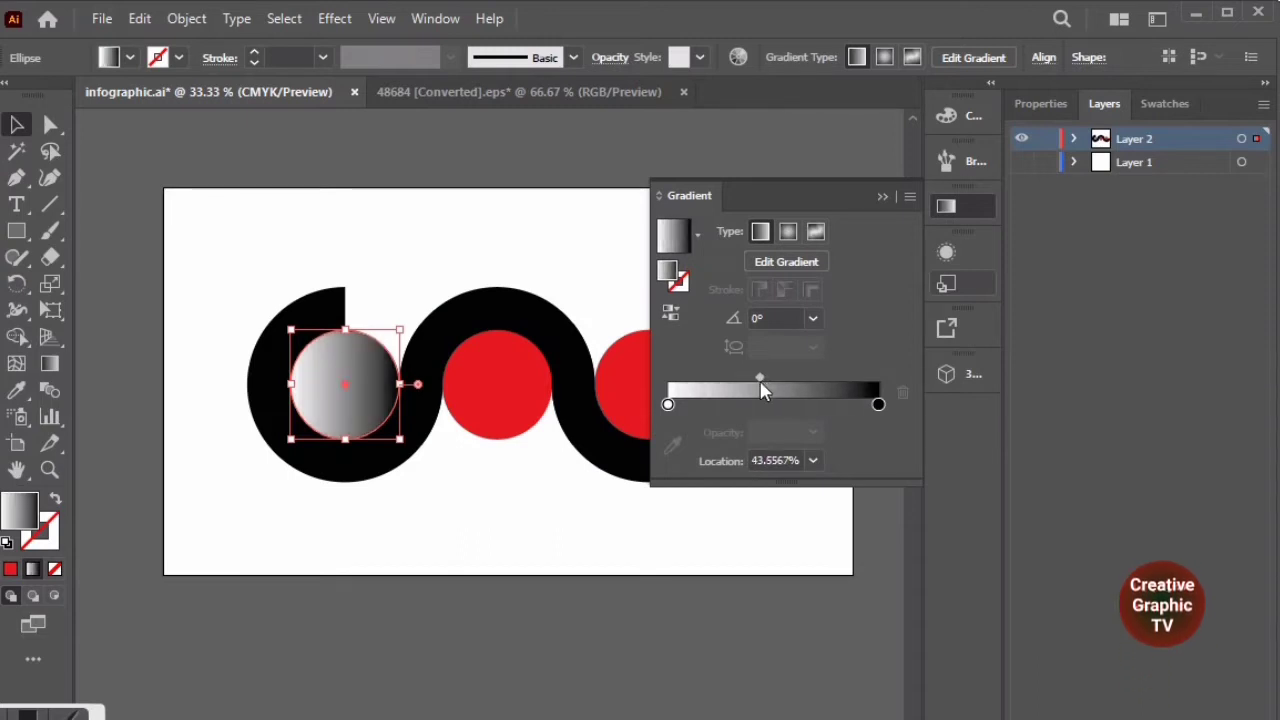
click(669, 405)
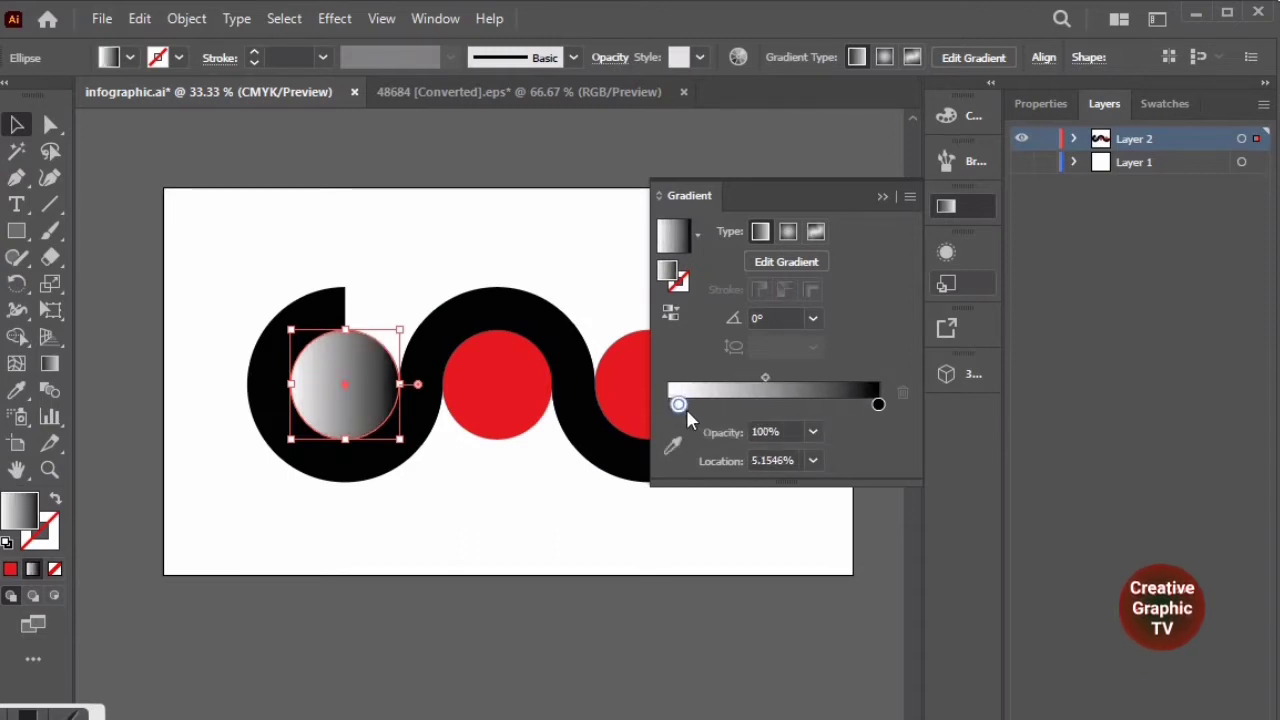
mouse_move(686, 408)
mouse_down()
mouse_move(731, 411)
mouse_move(667, 410)
mouse_up()
drag(876, 406, 873, 414)
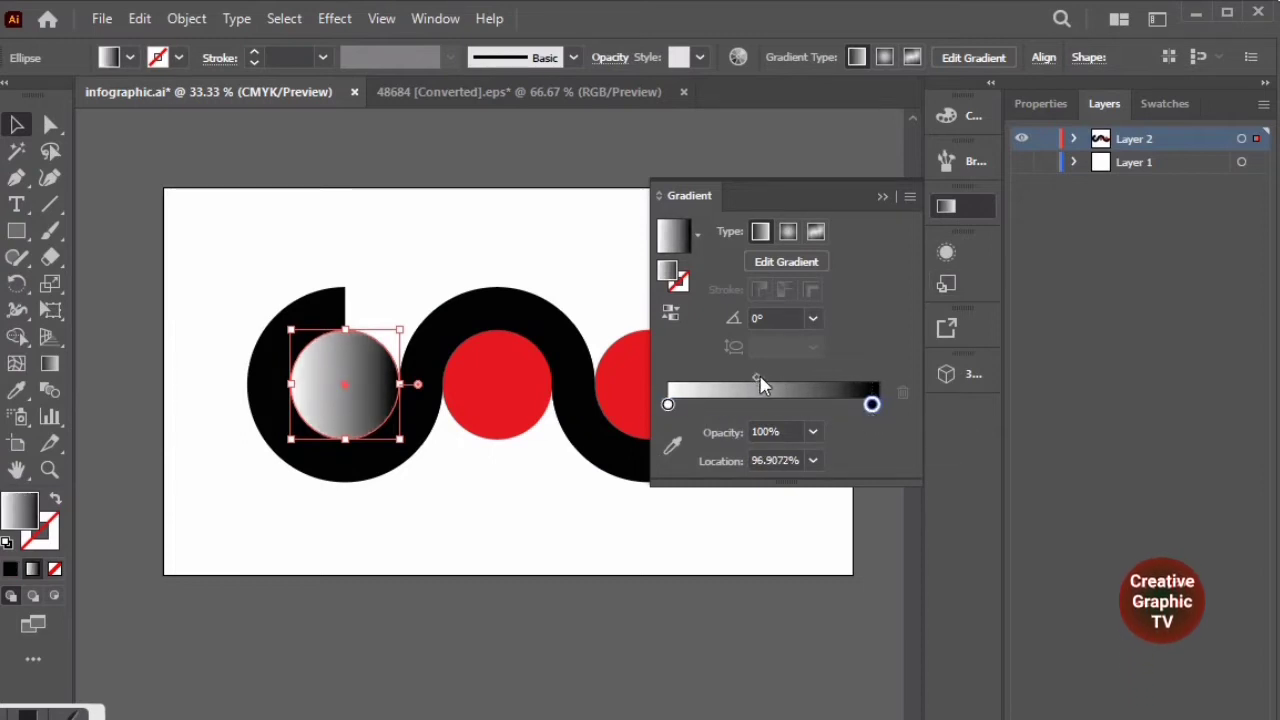
drag(757, 380, 795, 381)
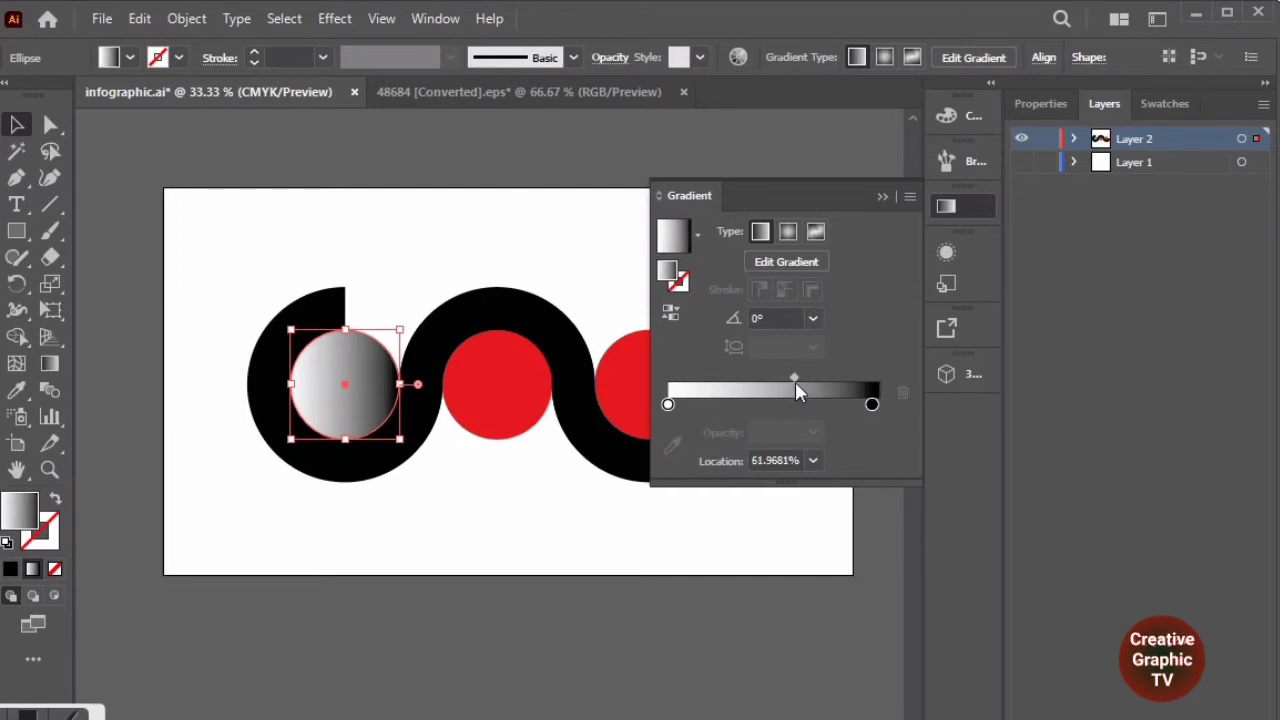
click(795, 230)
click(758, 231)
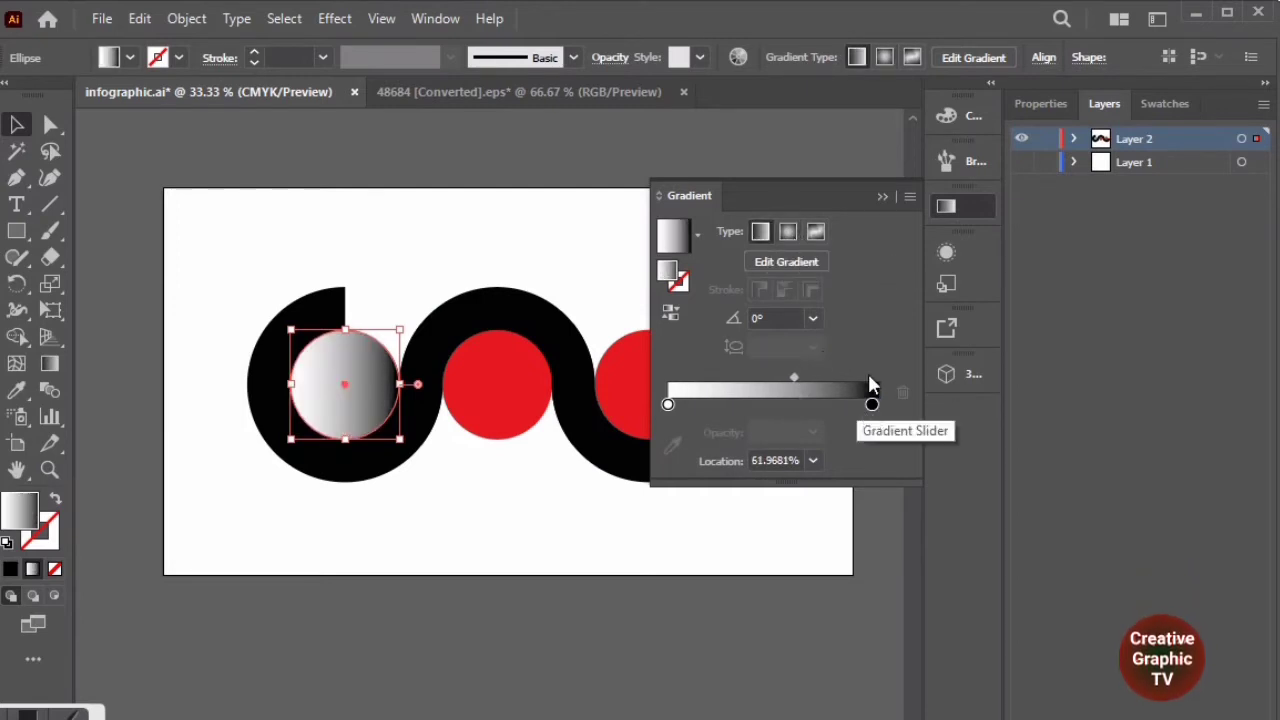
Set the gradient's black stop location to 100% and its midpoint to about 70%.
click(874, 406)
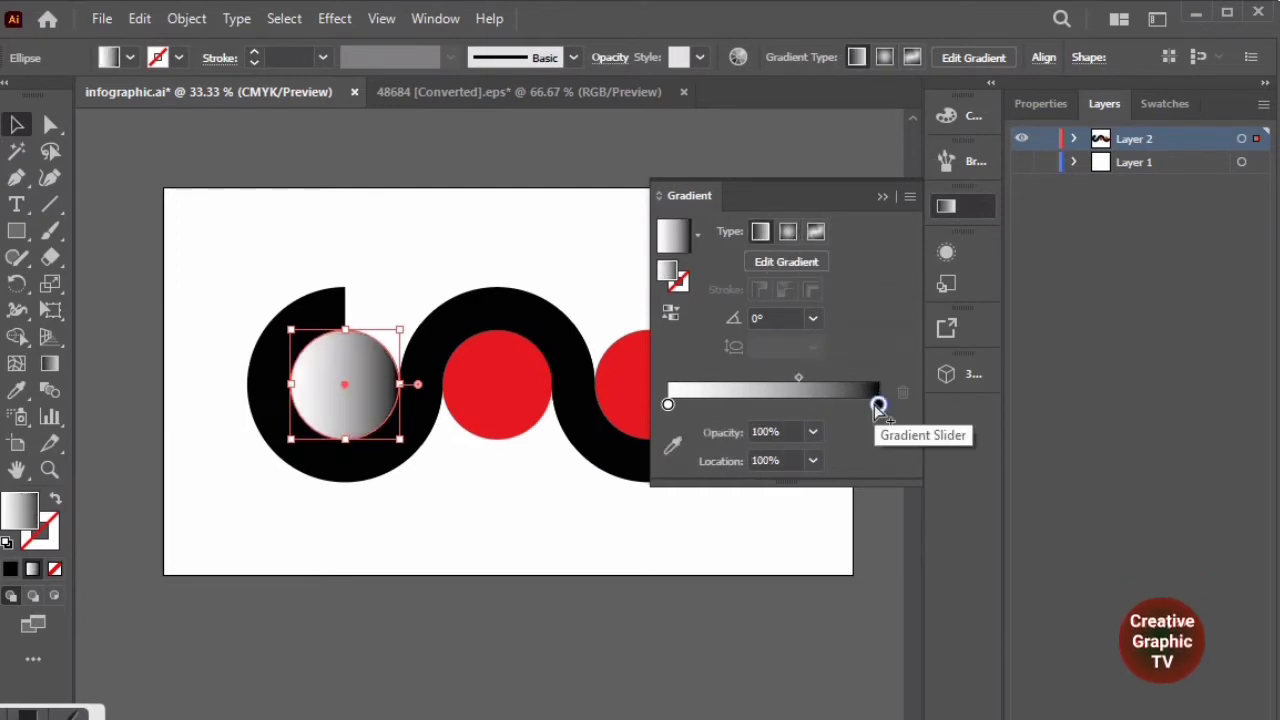
drag(798, 378, 815, 377)
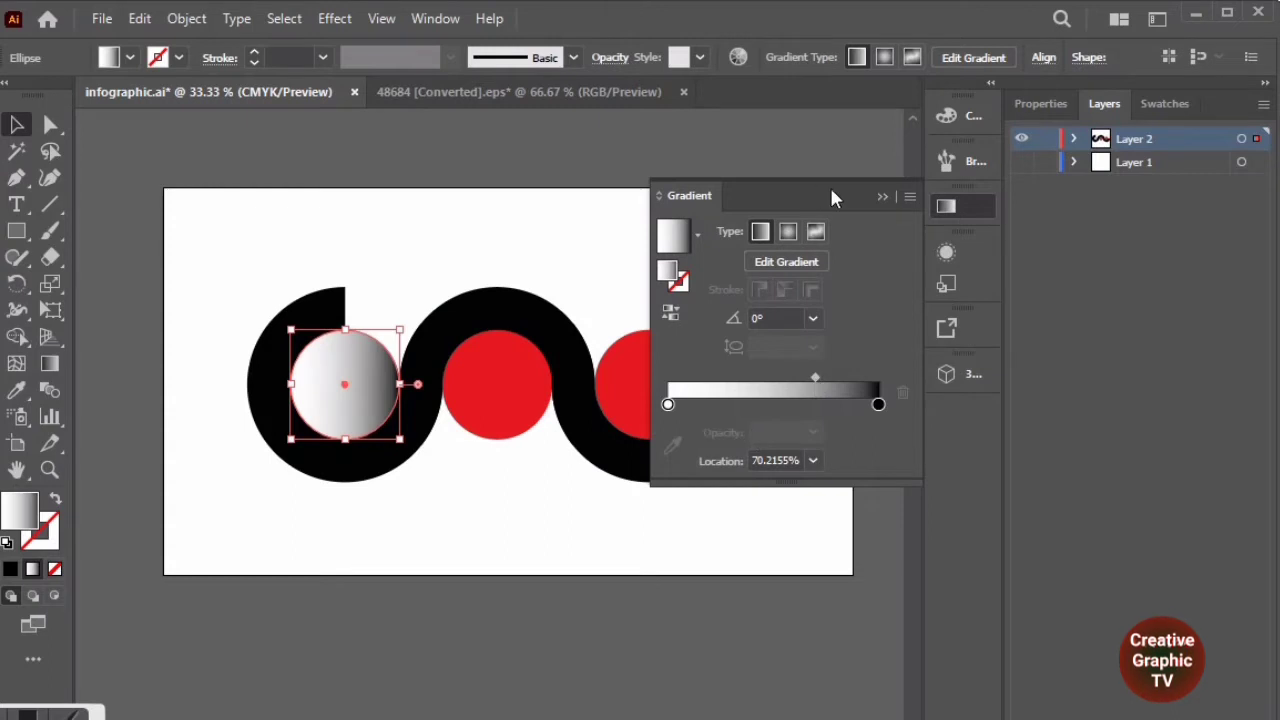
click(884, 196)
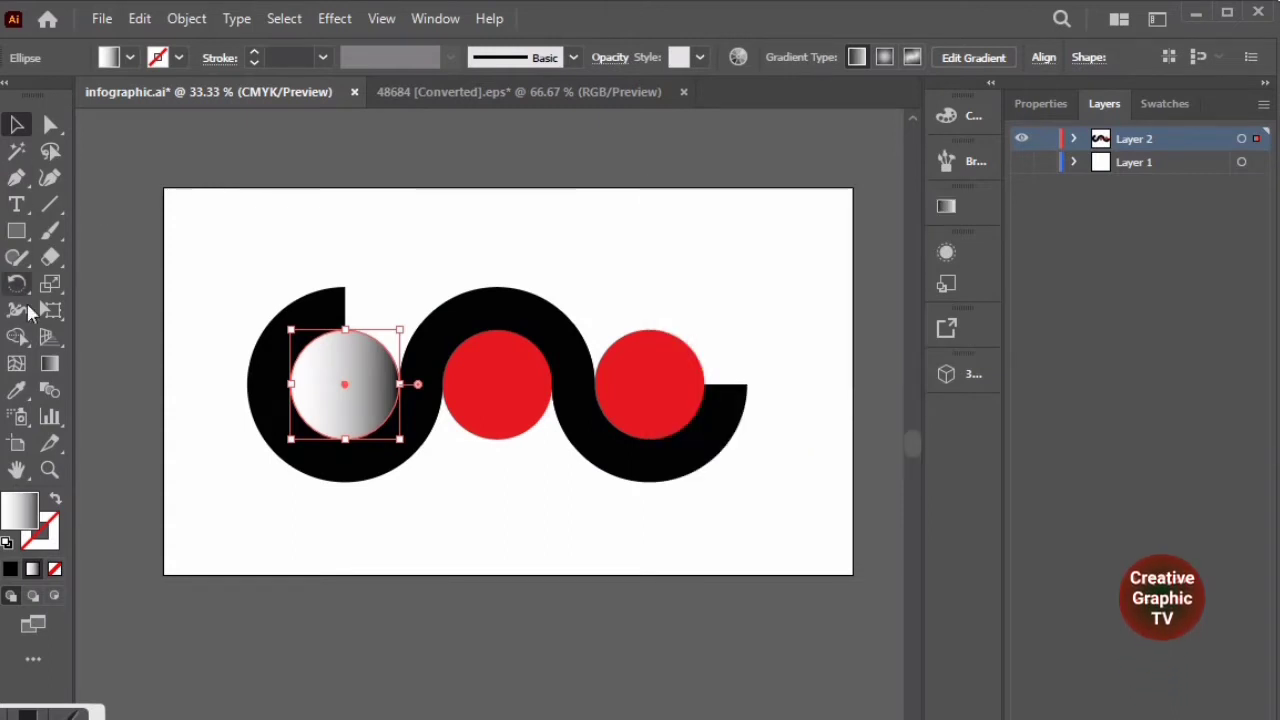
Copy the left circle's gradient to the middle red circle with the Eyedropper.
click(498, 390)
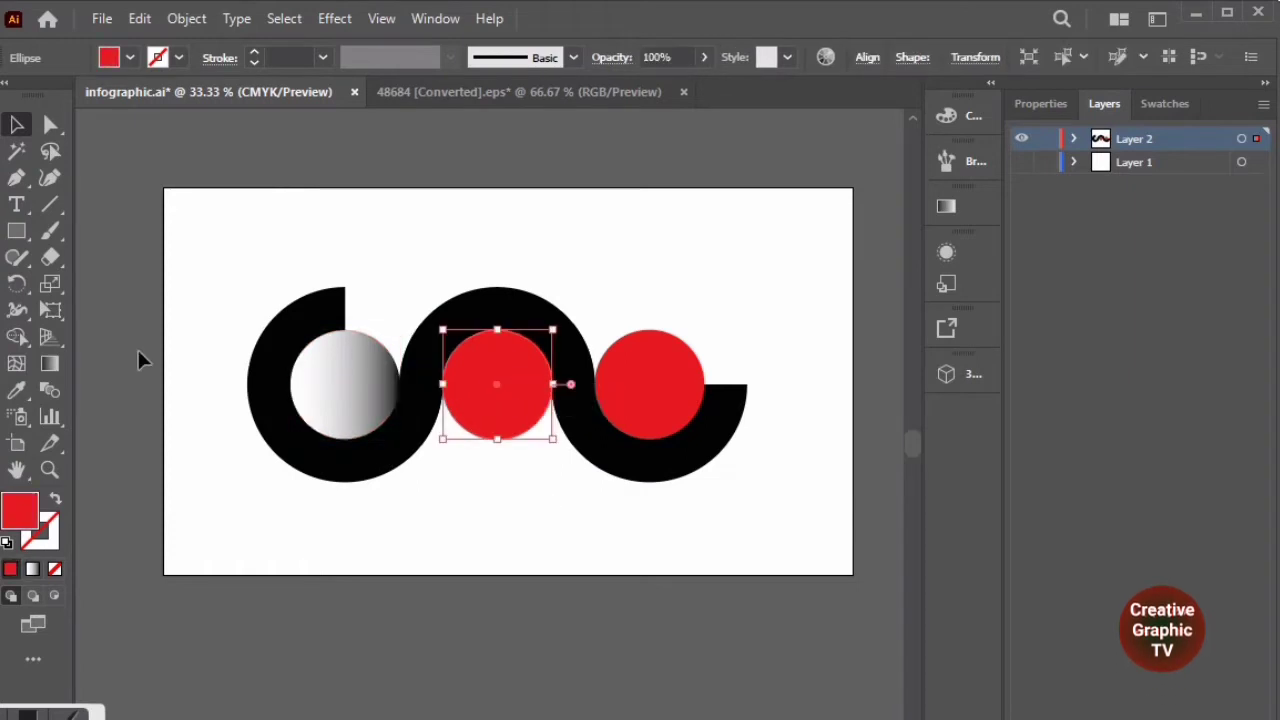
click(19, 391)
click(343, 366)
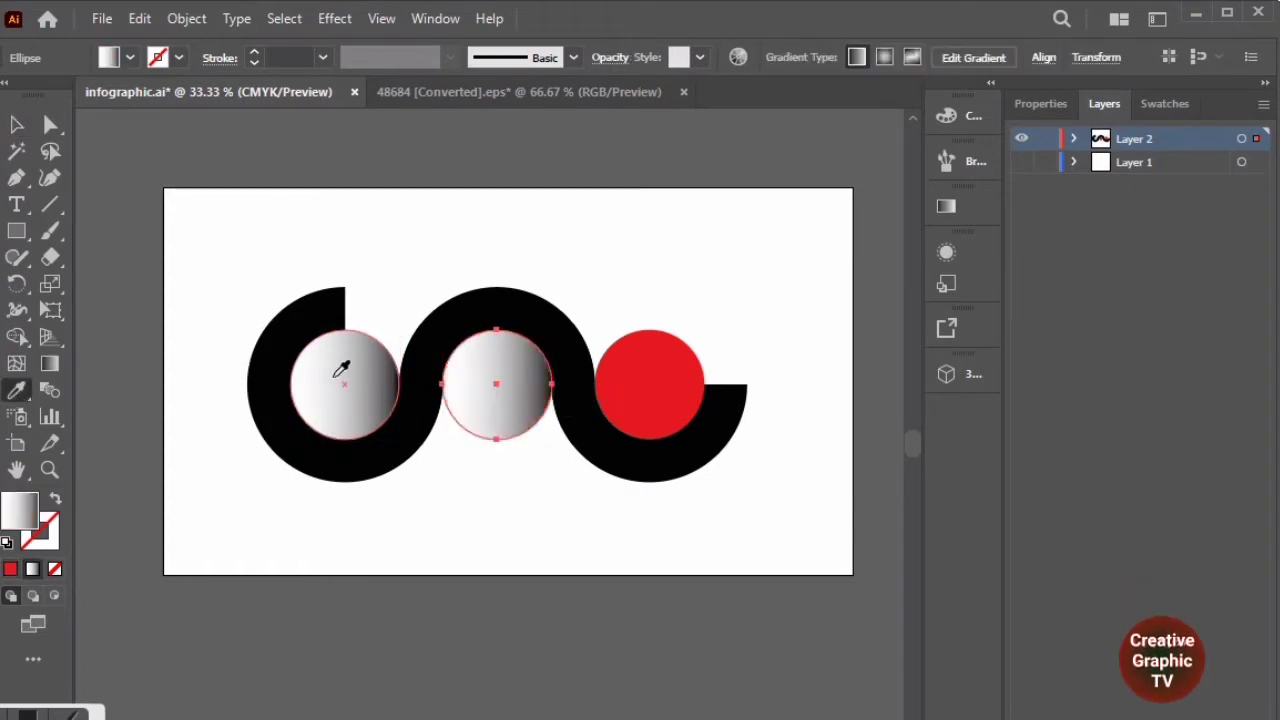
Copy the middle circle's gradient to the right red circle with the Eyedropper.
click(17, 125)
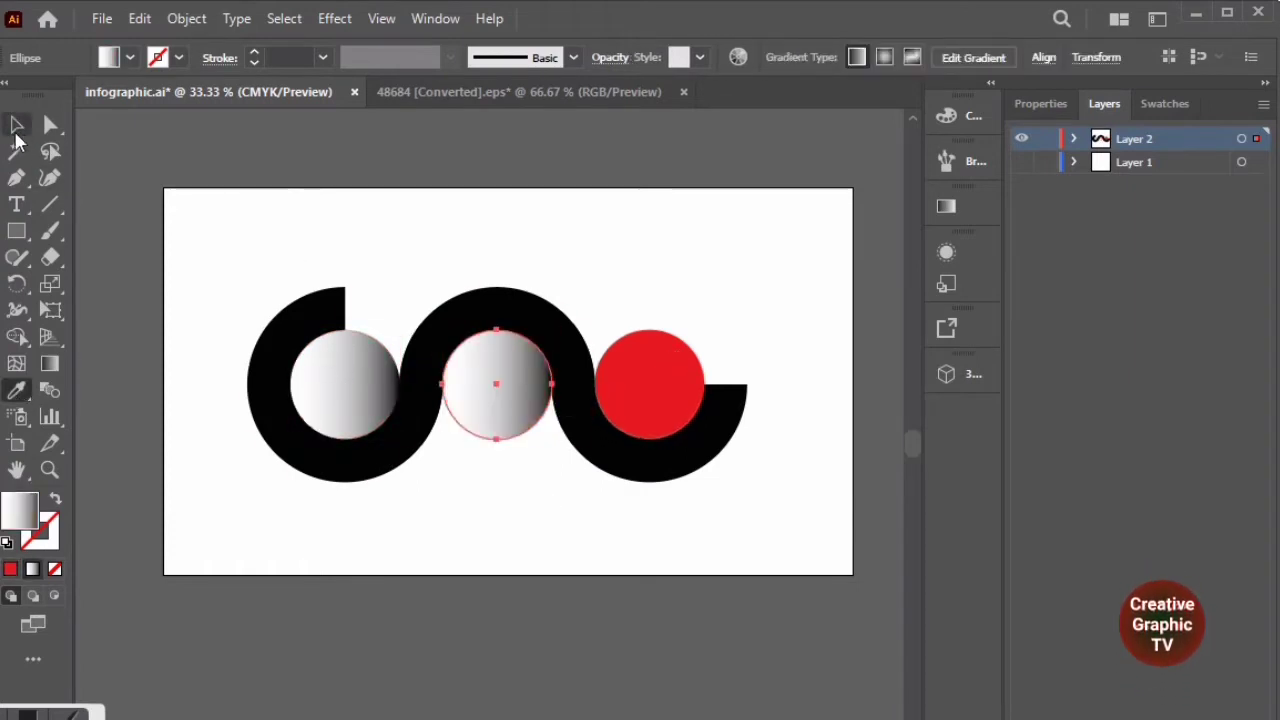
click(645, 390)
click(17, 391)
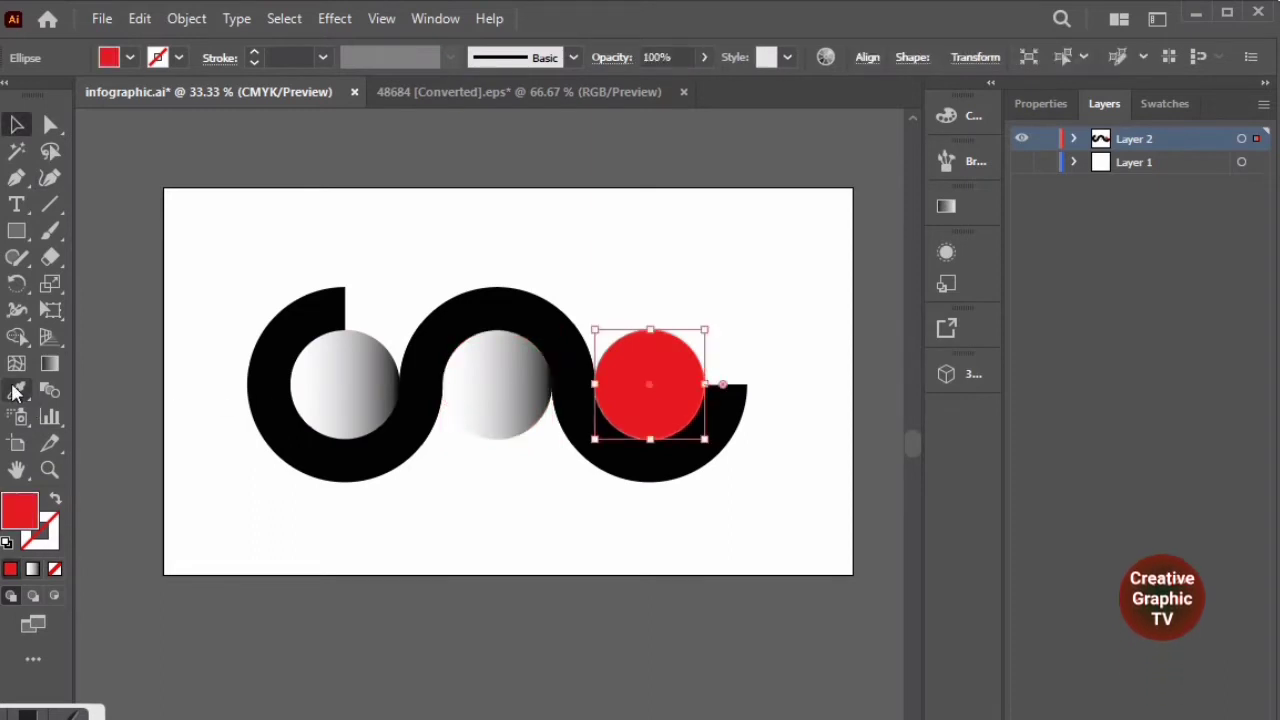
click(503, 378)
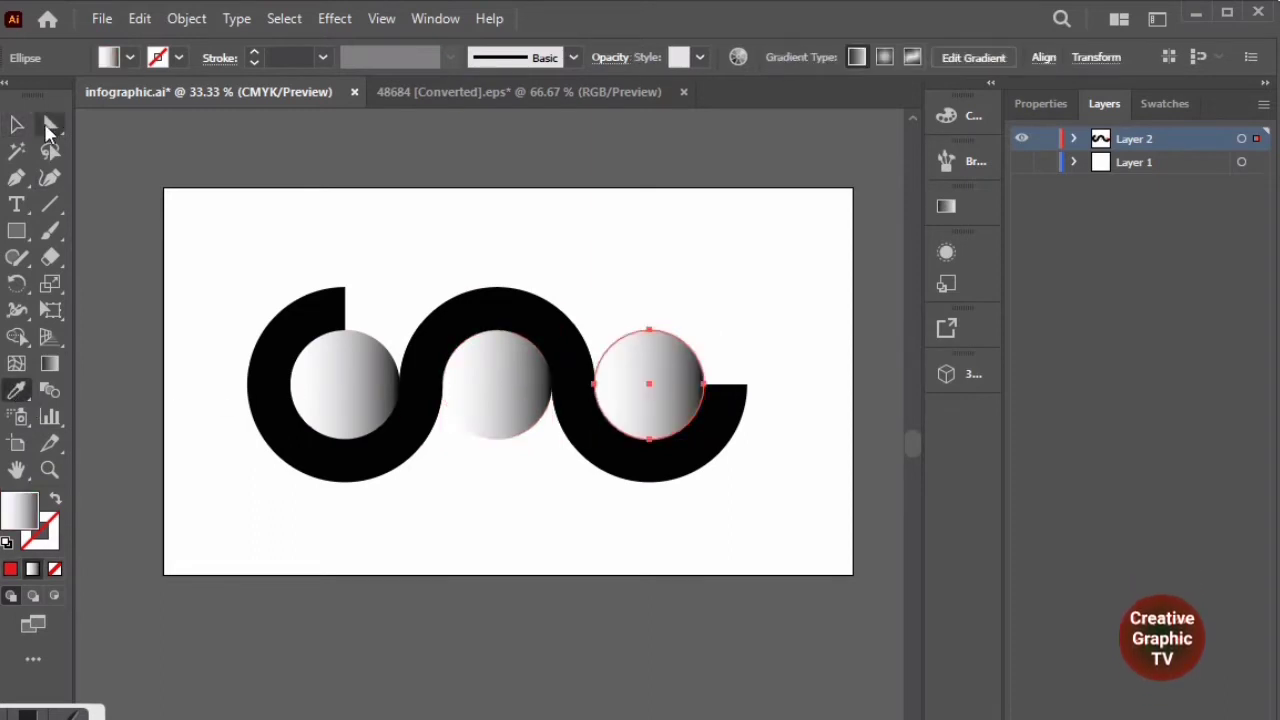
Offset the paths of all three gradient circles by -5 px with round joins and a miter limit of 4.
click(17, 125)
click(480, 175)
click(342, 391)
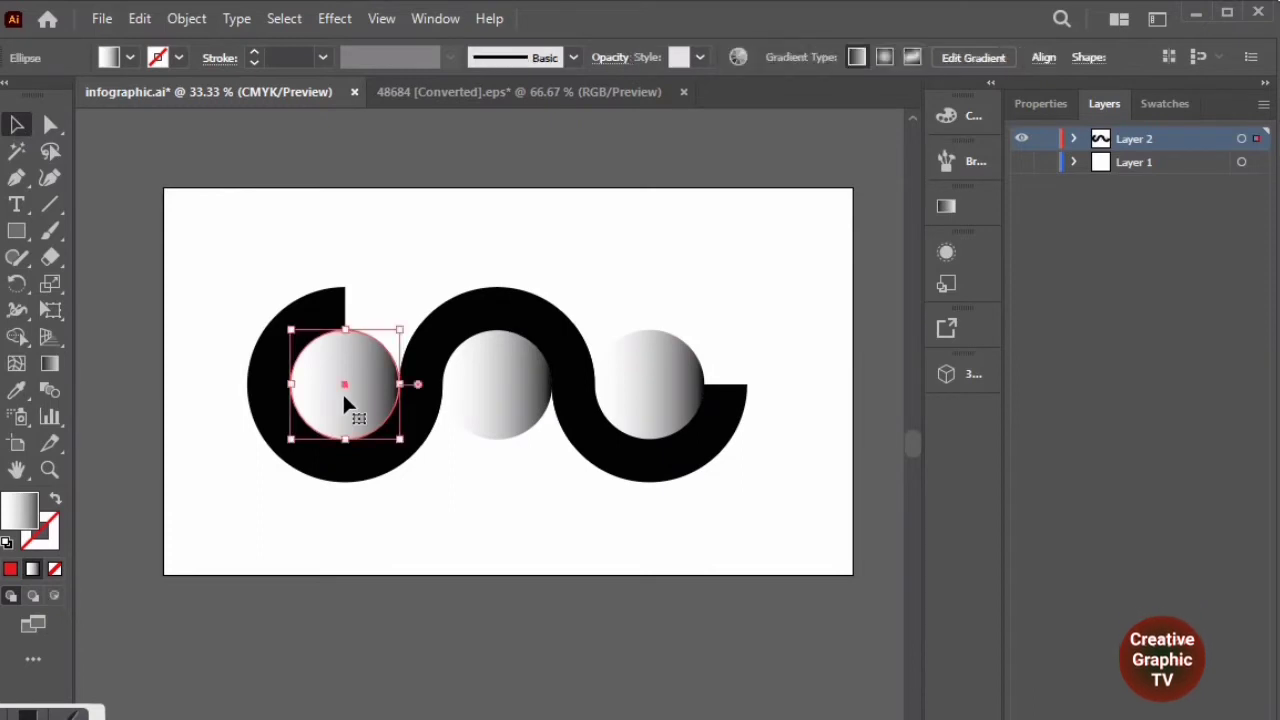
shift+click(493, 408)
shift+click(658, 403)
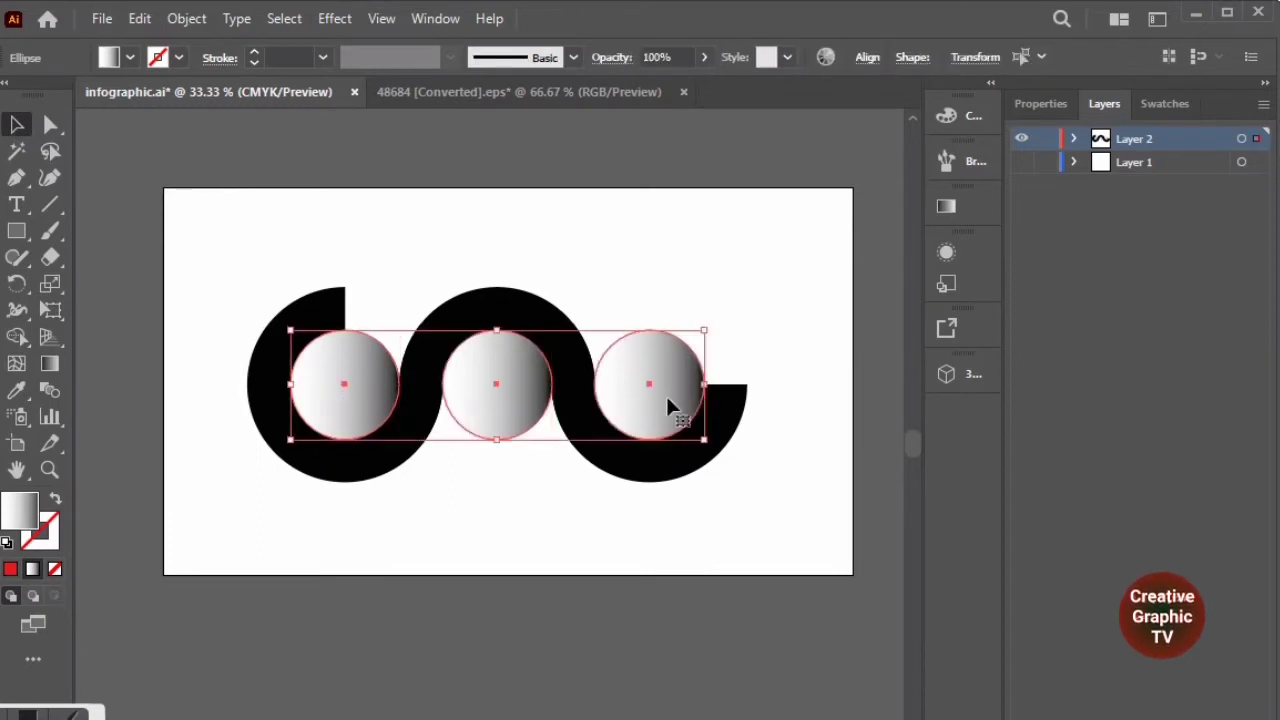
click(192, 22)
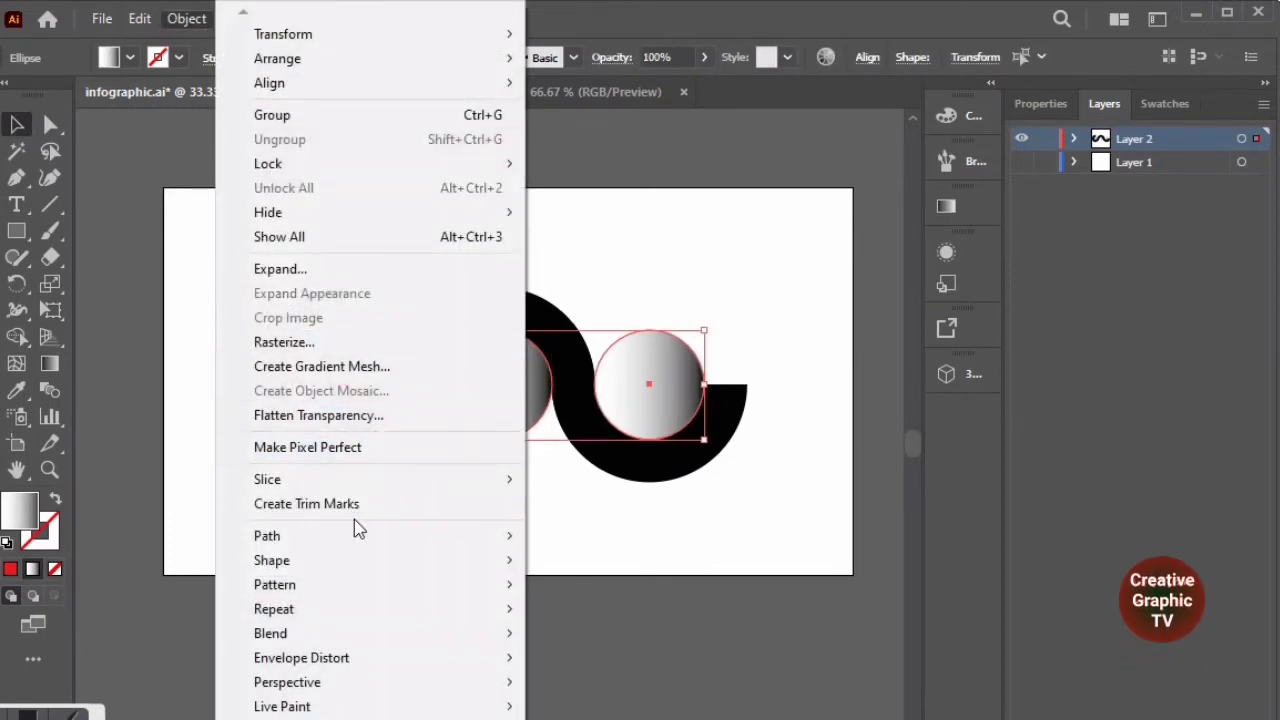
mouse_move(366, 538)
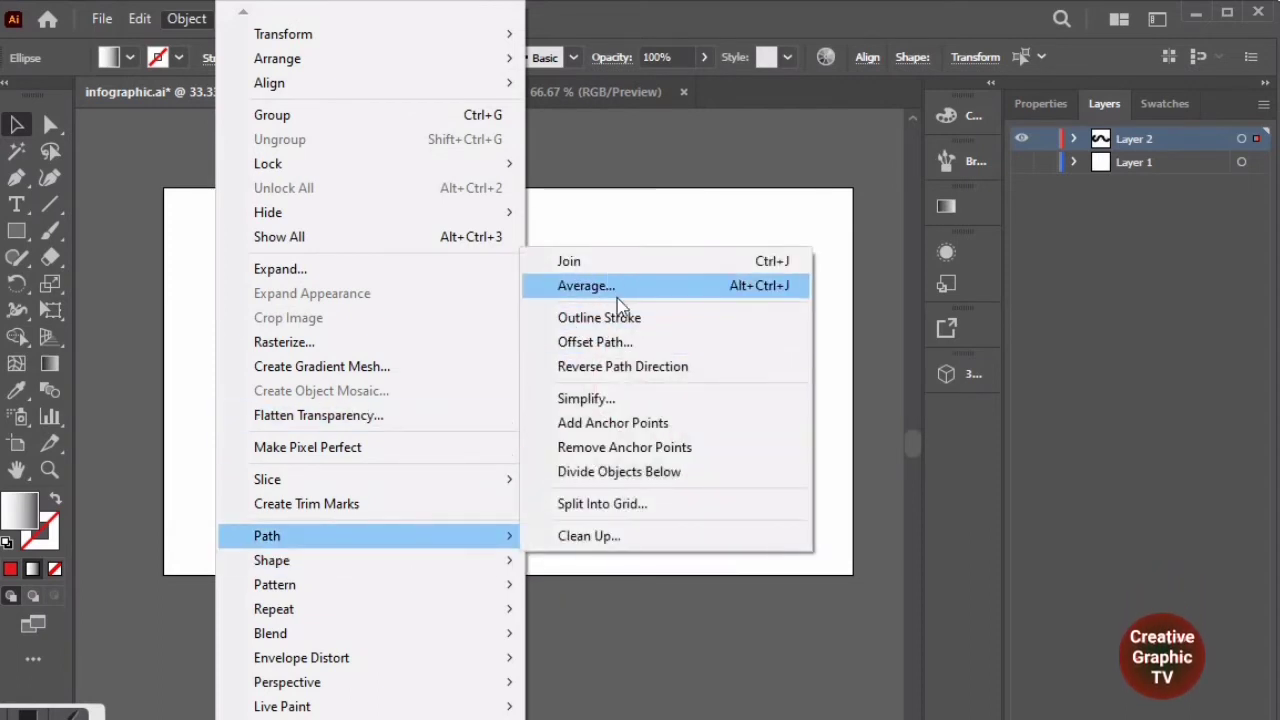
click(615, 342)
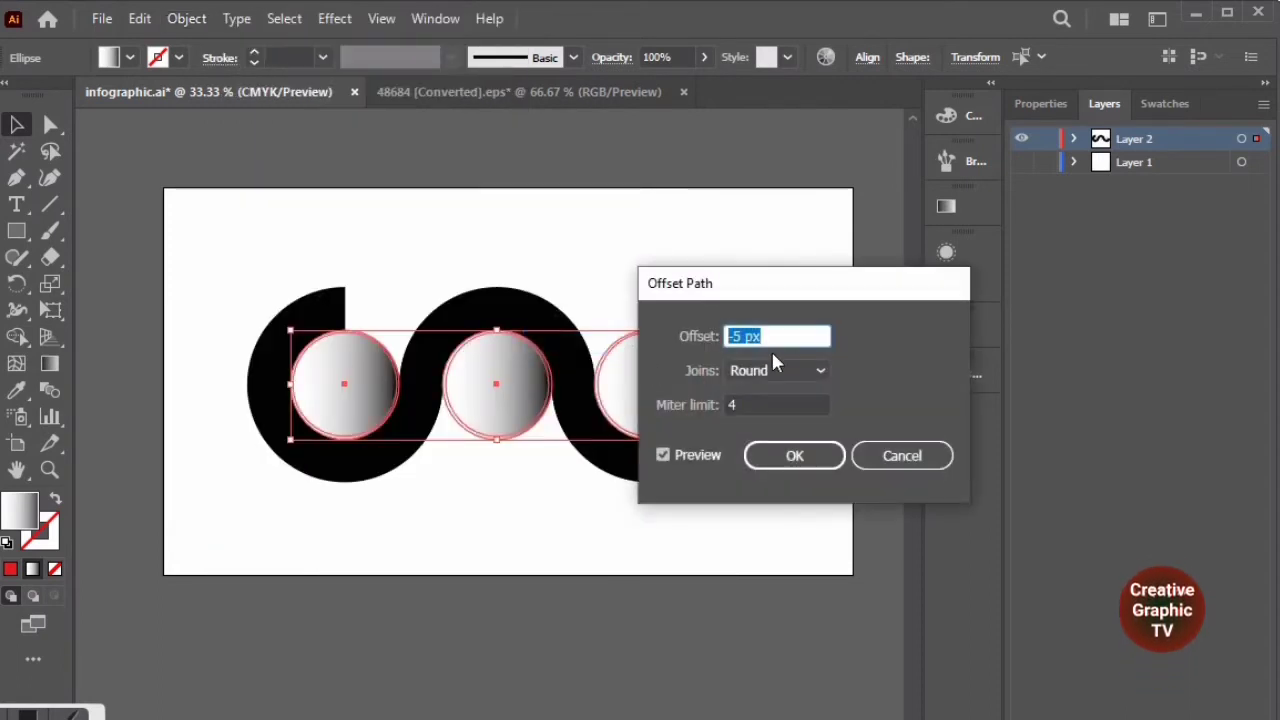
click(794, 456)
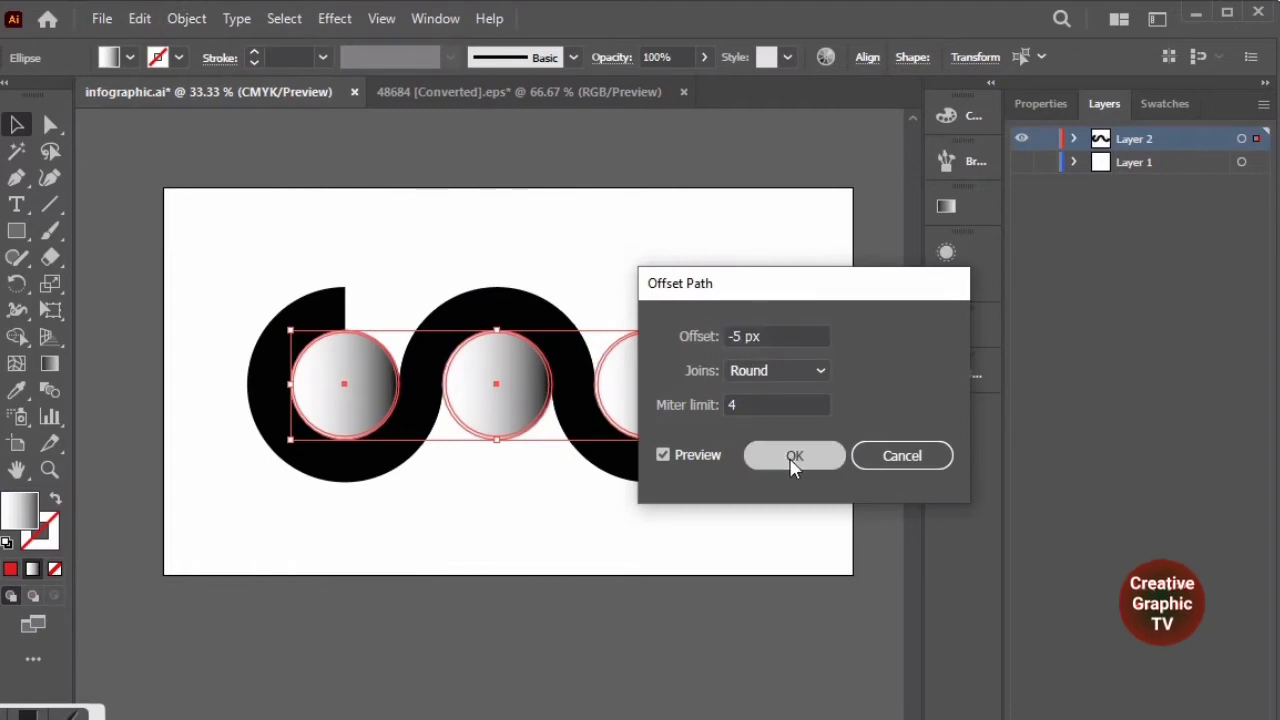
click(744, 256)
Reverse the linear gradient on the left, middle and right inner offset circles.
click(318, 380)
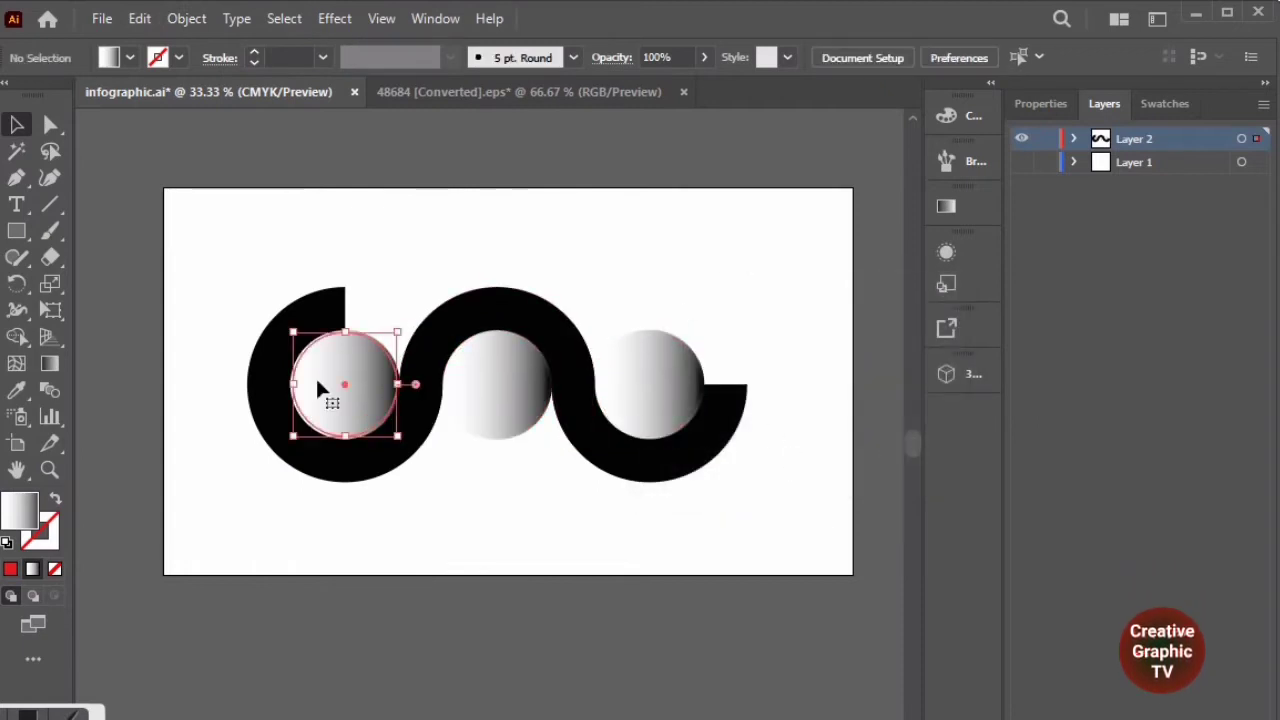
click(952, 206)
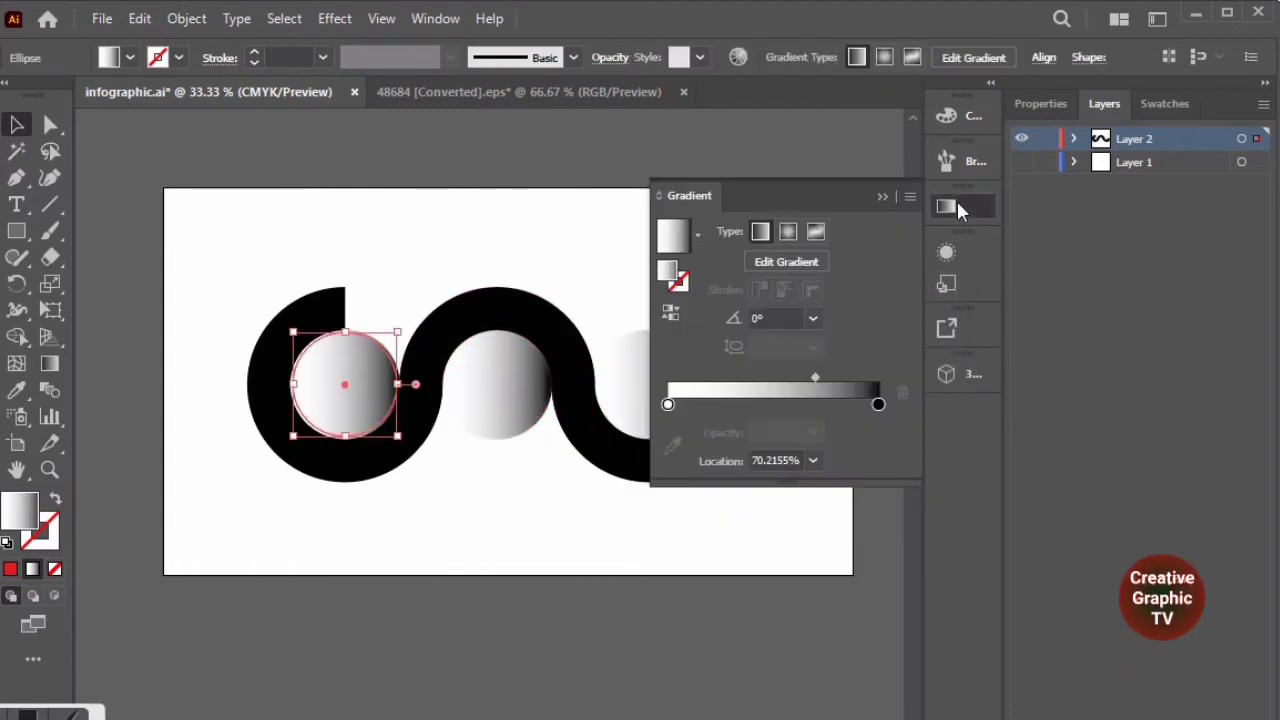
click(675, 316)
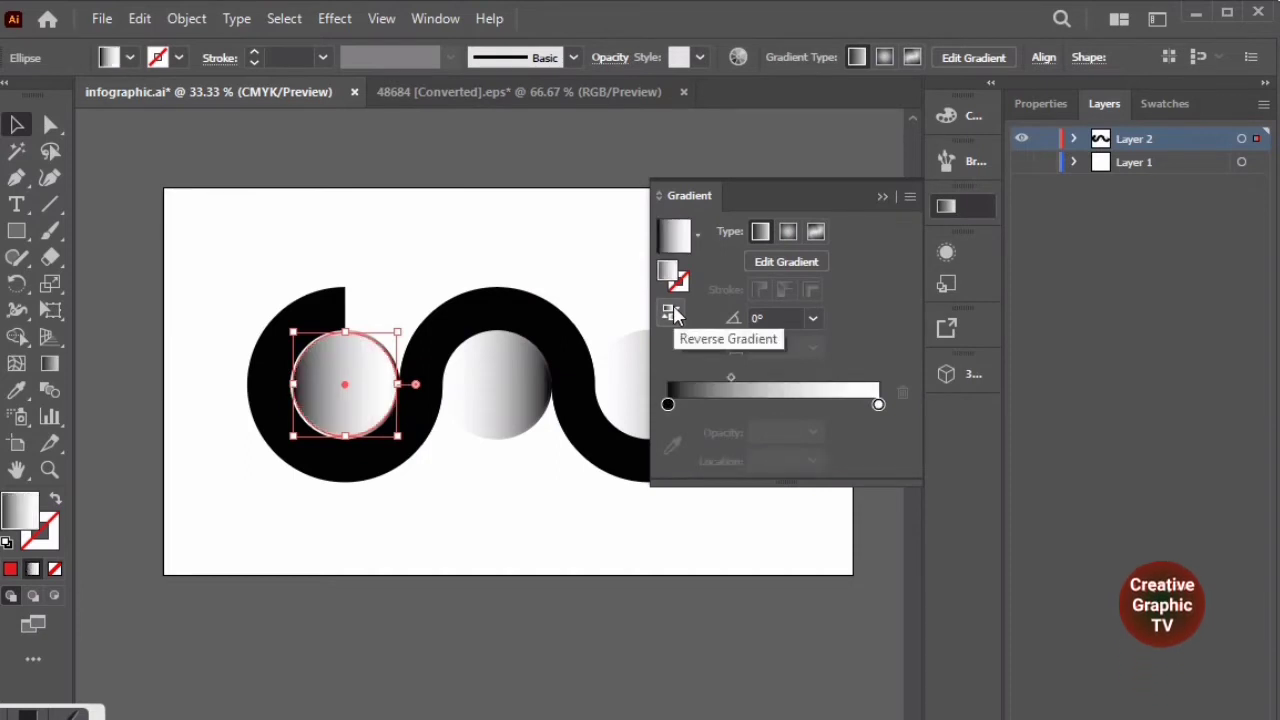
click(498, 141)
click(520, 376)
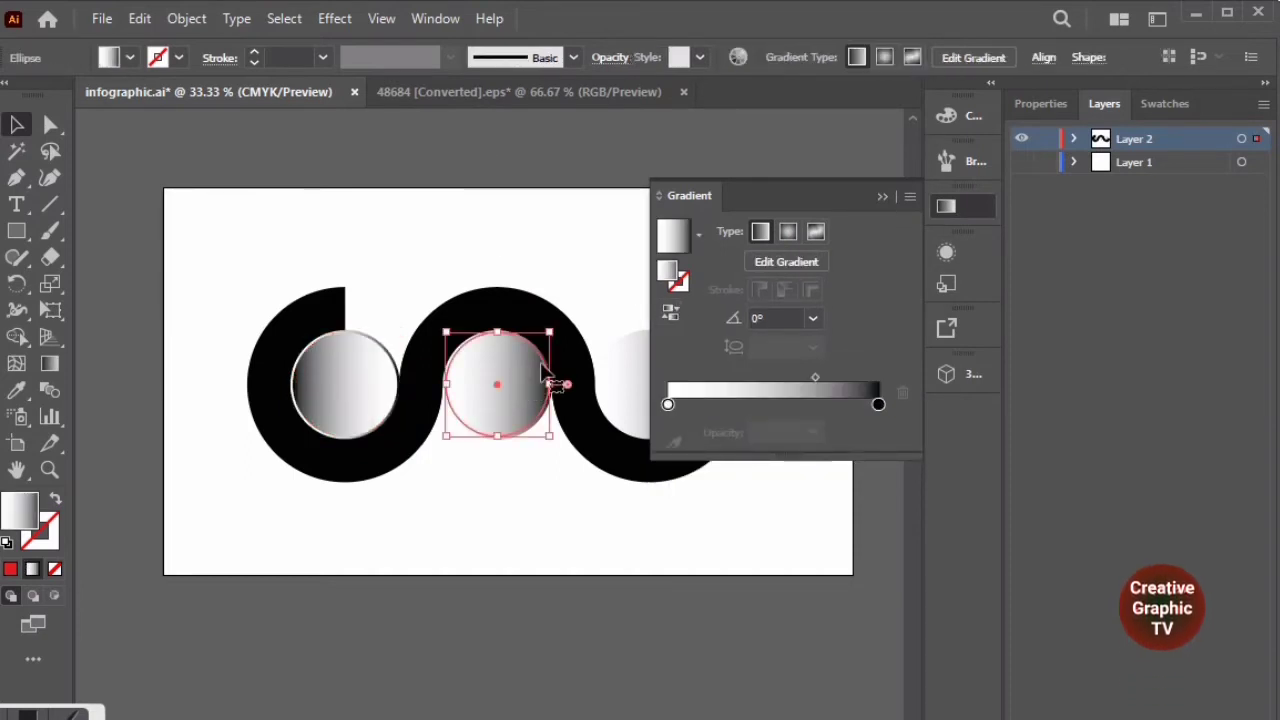
click(671, 313)
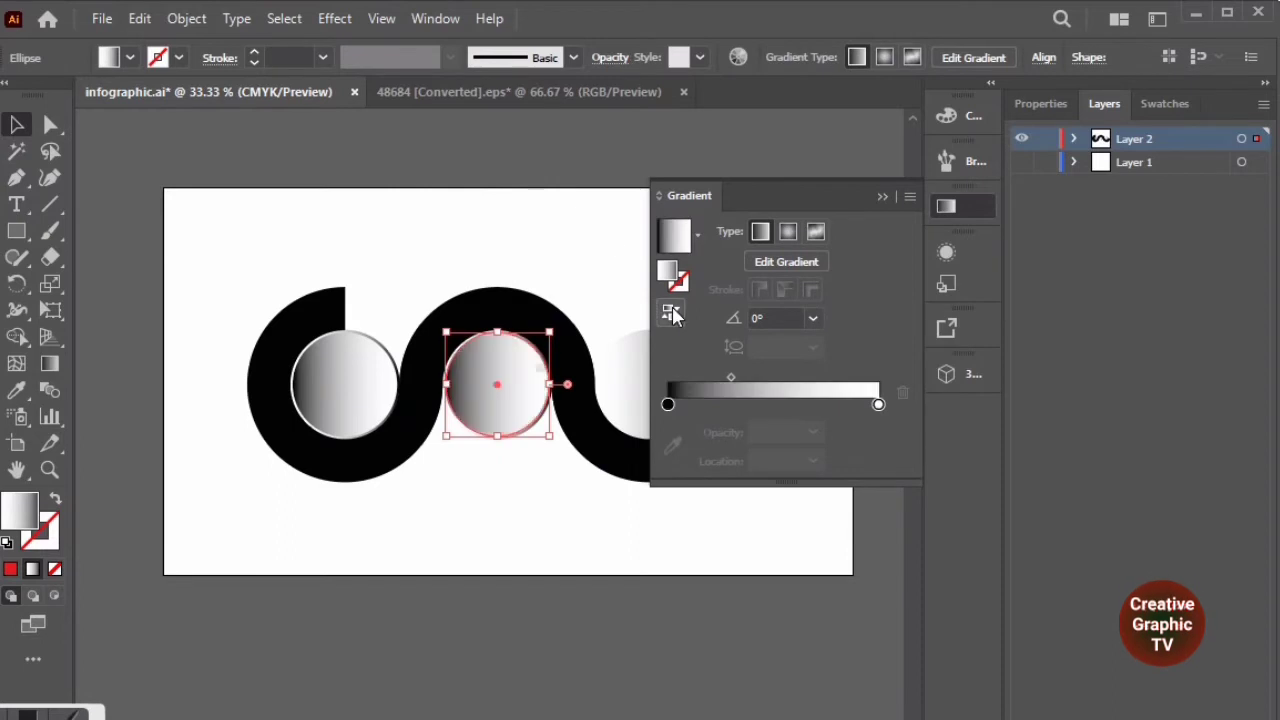
click(581, 153)
click(627, 365)
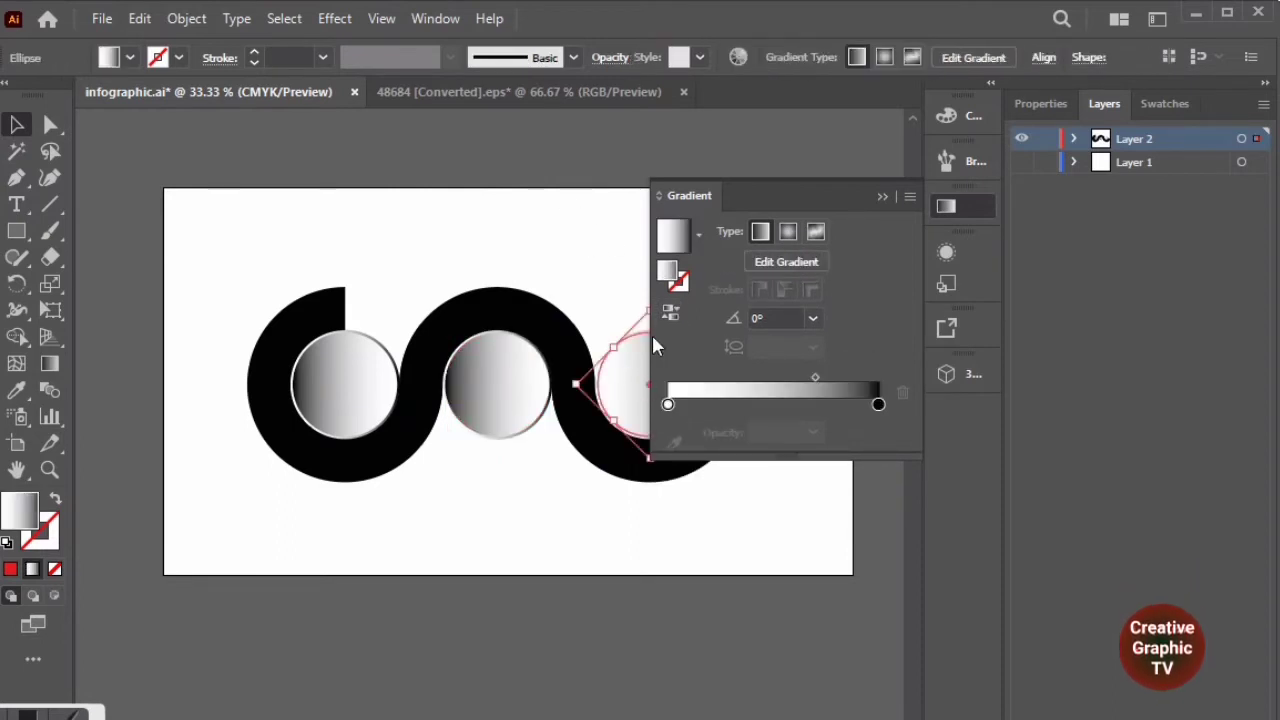
click(671, 313)
click(549, 166)
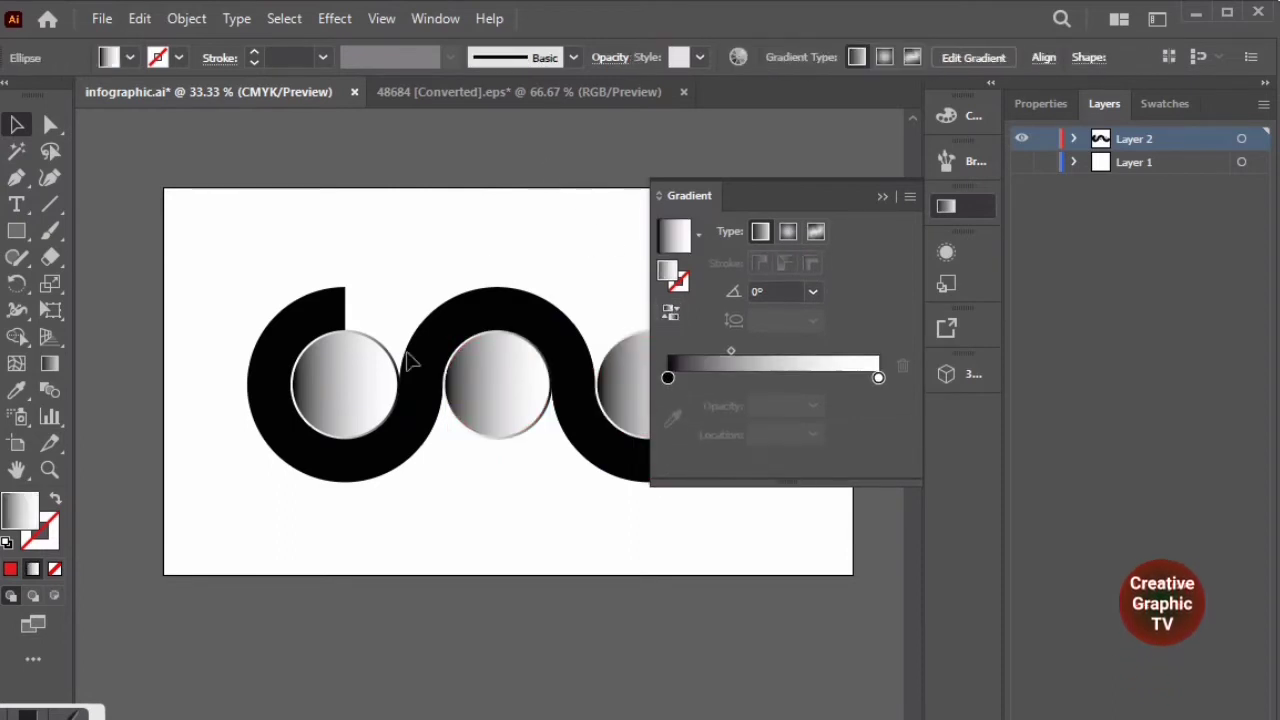
Bring up the colour swatches and fill the wave path with the preset yellow-orange-red linear gradient.
click(367, 386)
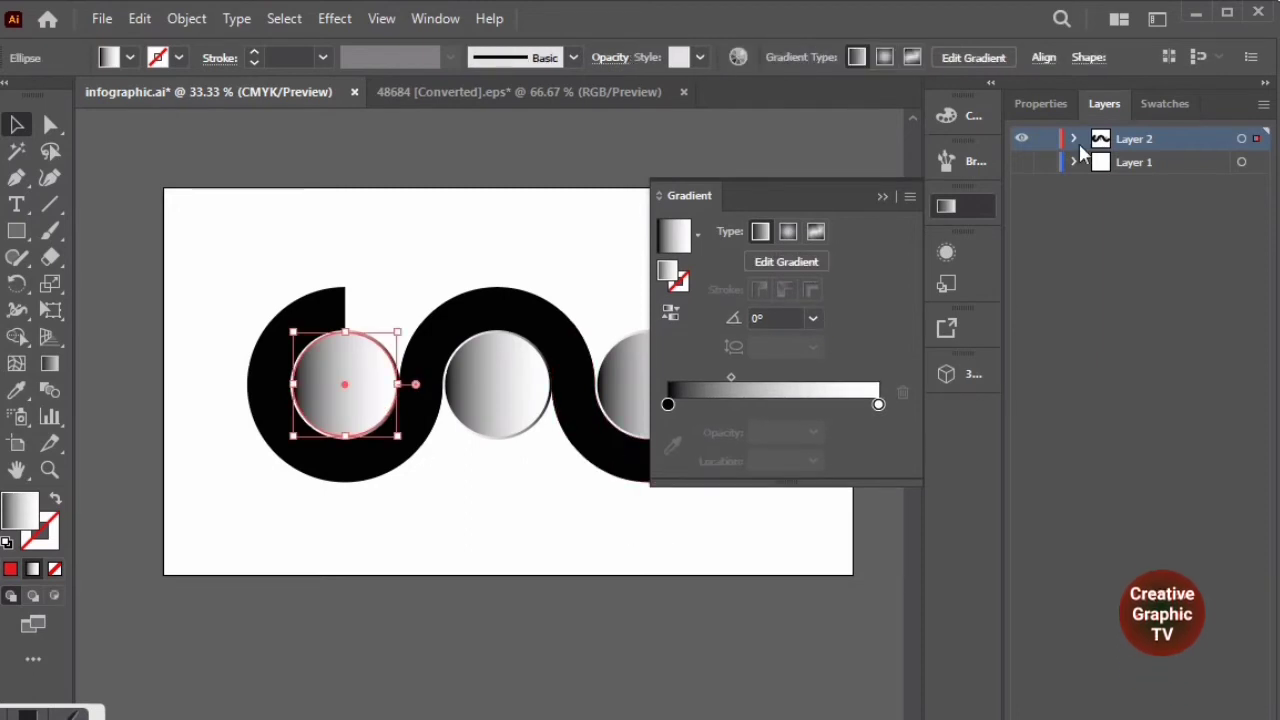
click(1164, 104)
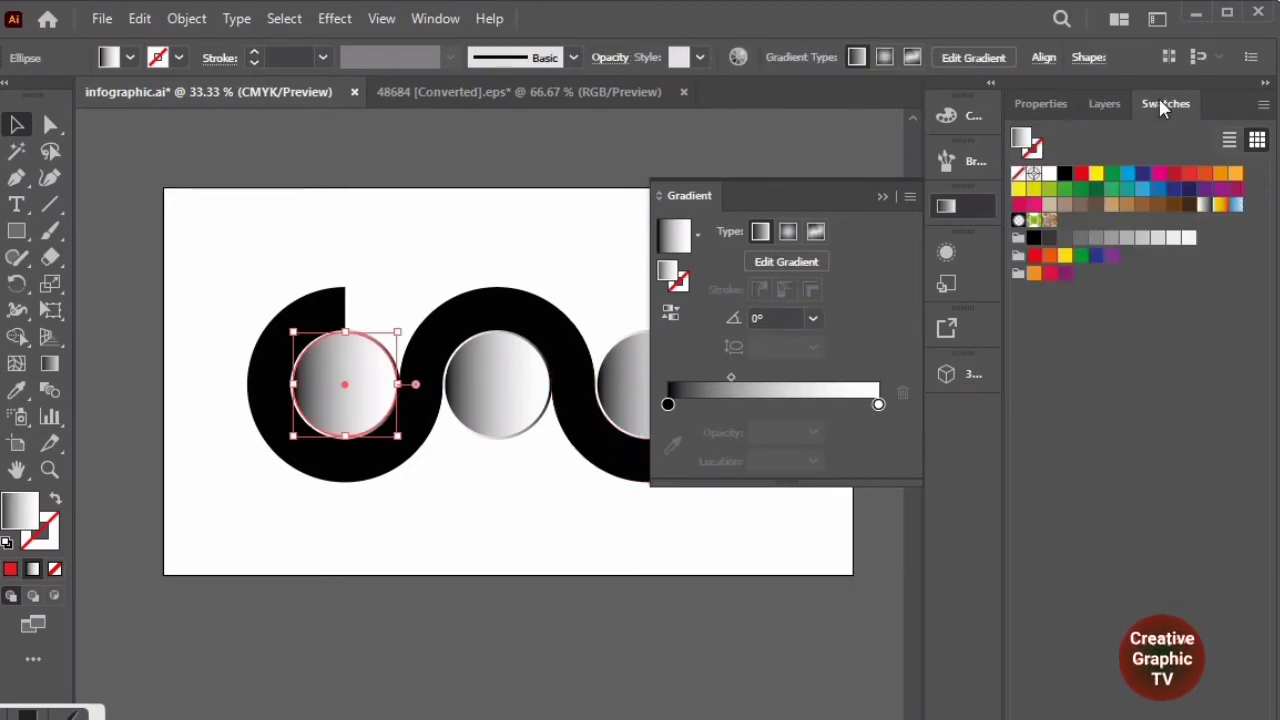
click(757, 150)
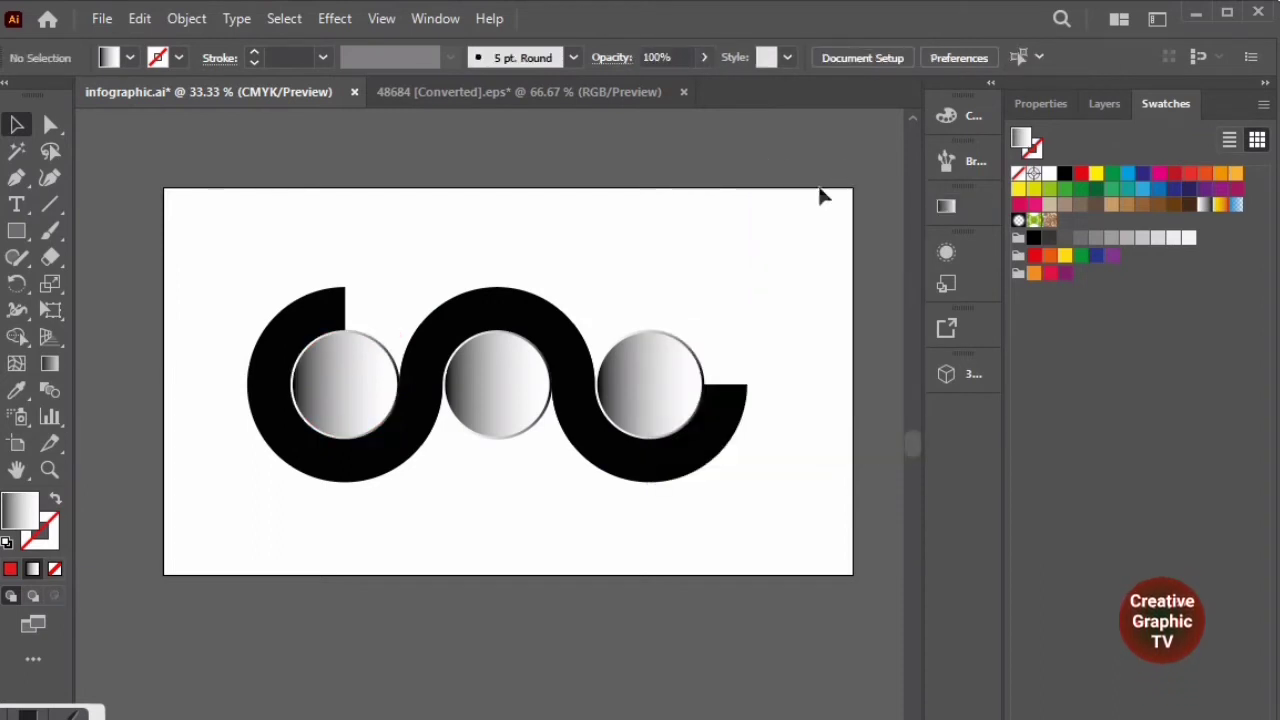
click(745, 398)
click(962, 208)
click(697, 233)
click(551, 314)
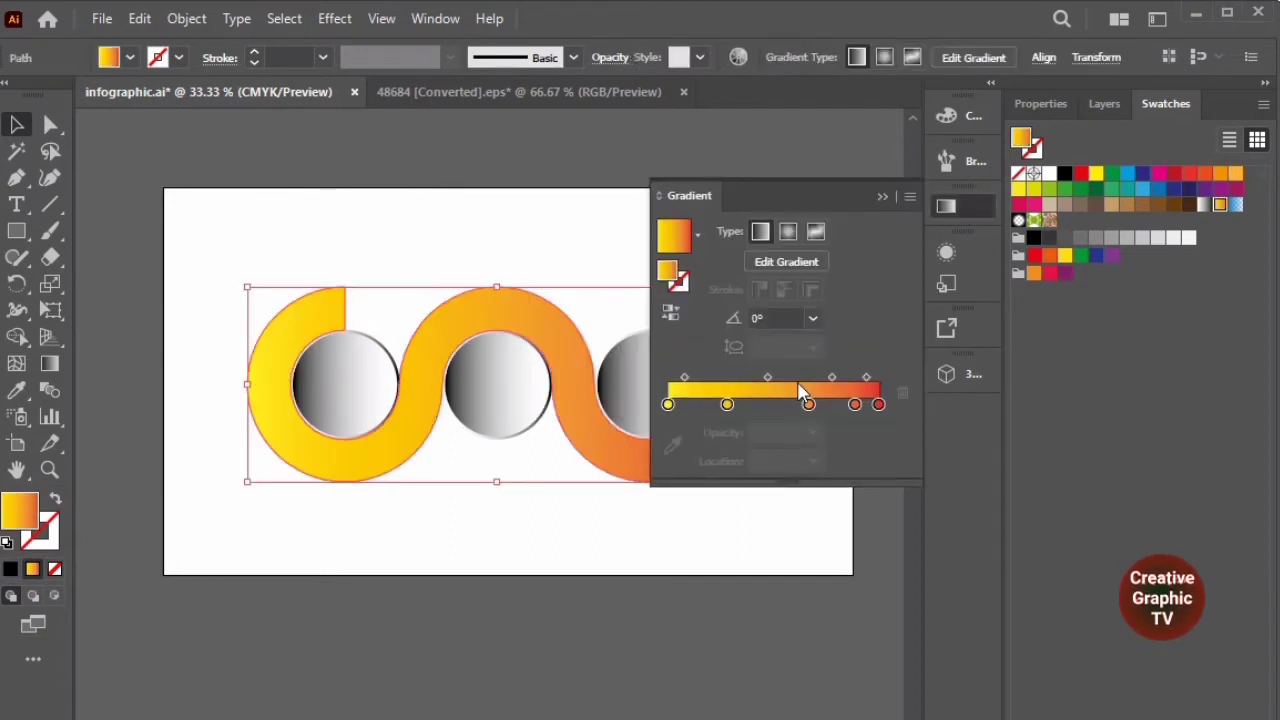
Move the orange stop in the wave's gradient to about 49% and try recolouring it dark blue.
drag(808, 404, 771, 404)
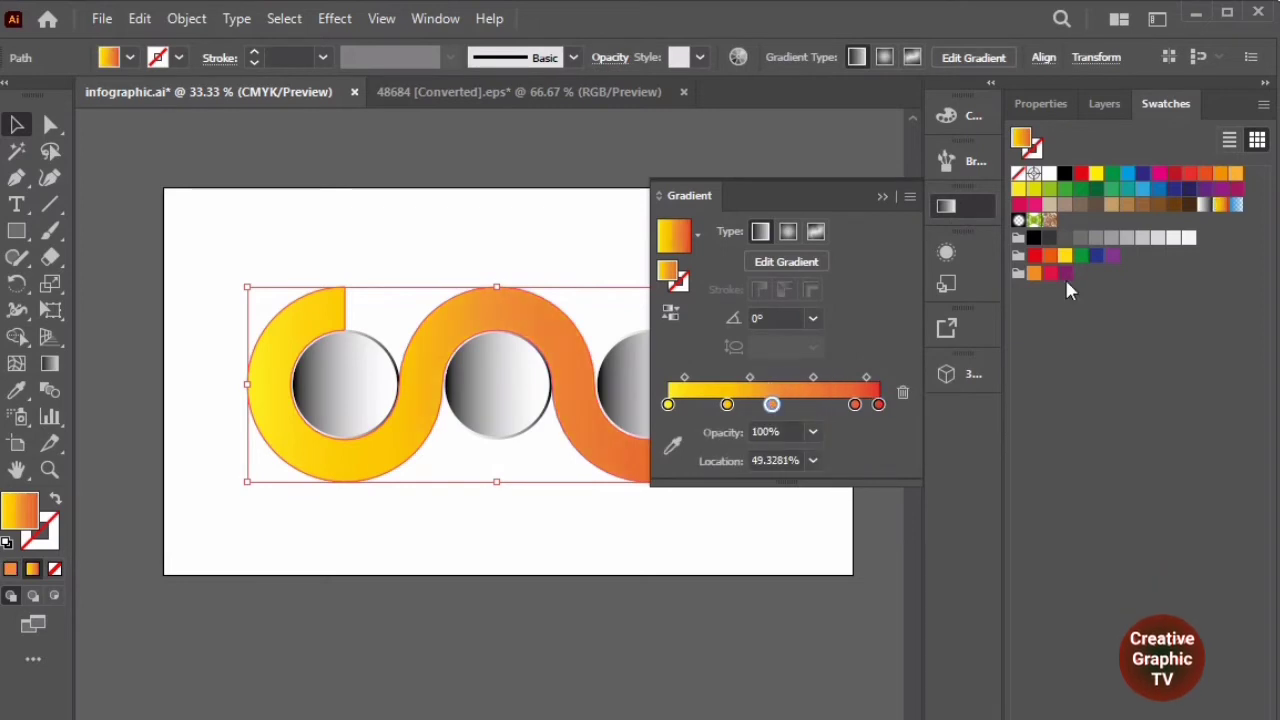
double_click(772, 404)
click(783, 623)
click(690, 443)
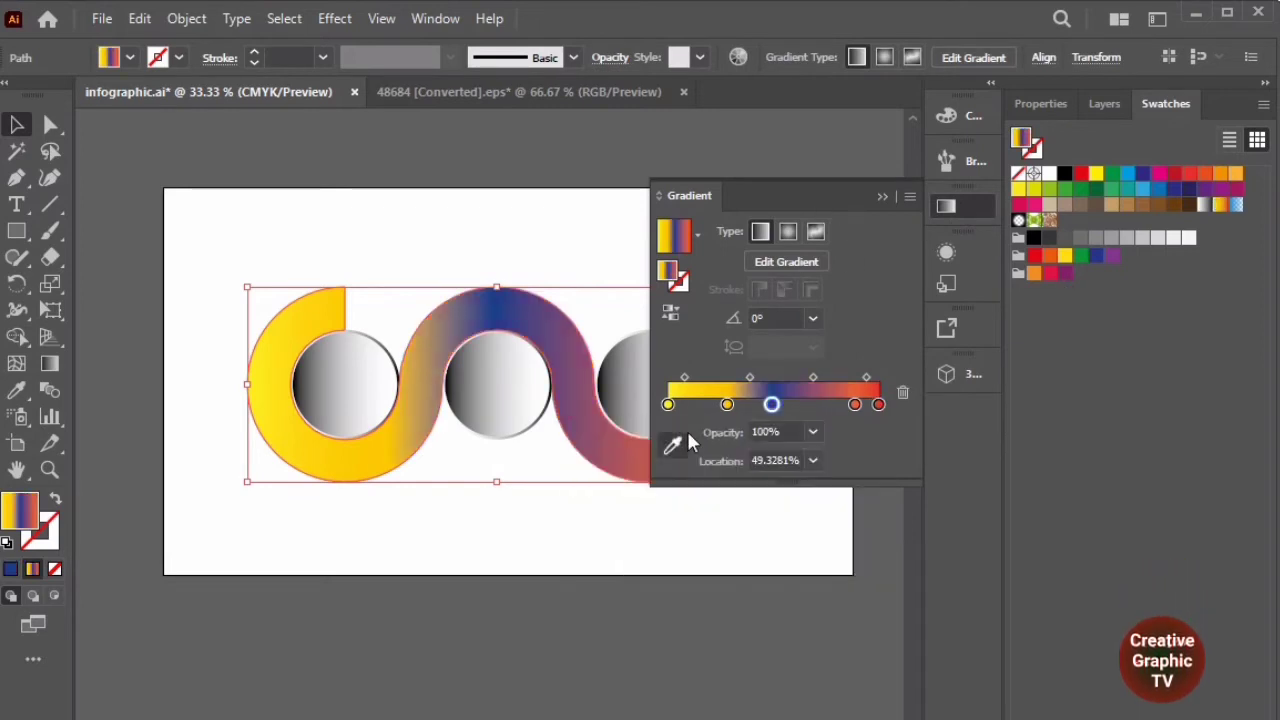
Remove the dark blue stop from the wave's gradient, and relocate the orange-red stop to about 38% and the golden stop to about 68%.
drag(771, 404, 805, 404)
drag(700, 404, 767, 411)
click(903, 393)
drag(855, 405, 750, 409)
drag(691, 378, 812, 406)
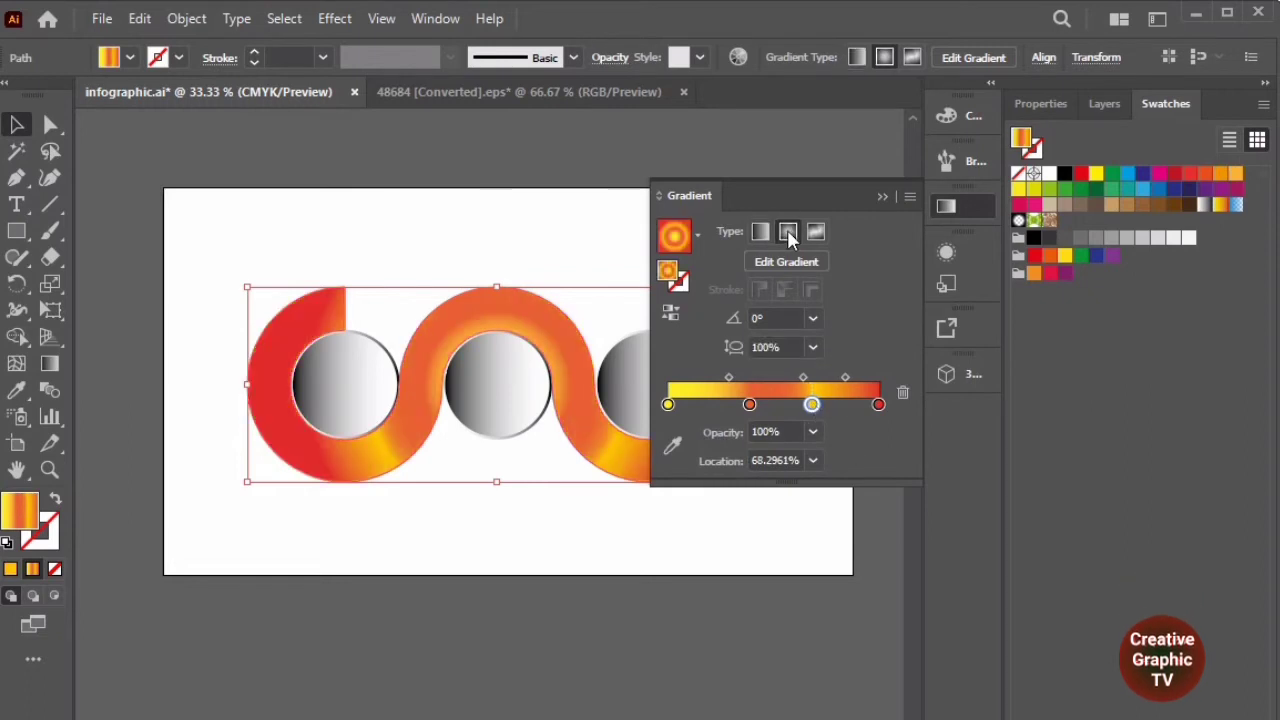
Try the radial type and different directions for the wave's gradient, then return it to linear.
click(758, 231)
drag(264, 357, 314, 328)
drag(448, 275, 503, 408)
click(760, 231)
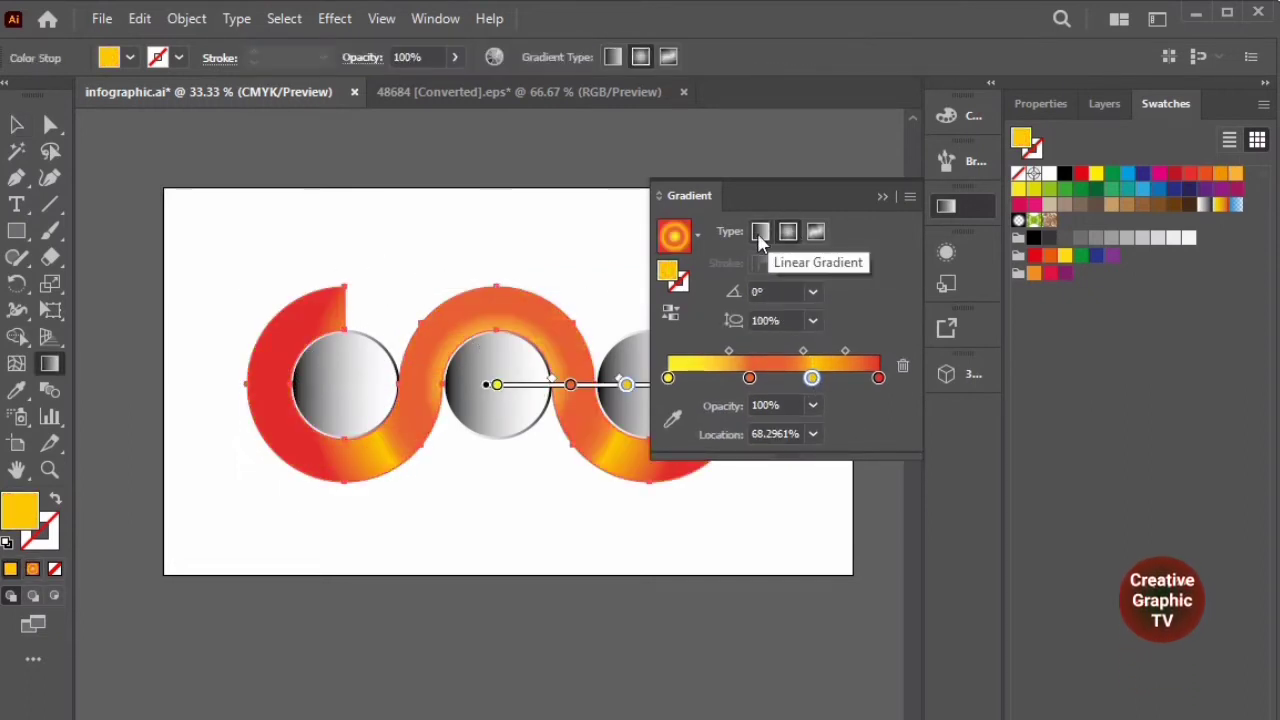
Move the wave gradient's red stop to about 56% and the golden stop to about 97%, recolouring the latter purple.
drag(878, 377, 786, 377)
drag(811, 377, 877, 378)
double_click(872, 377)
click(593, 533)
click(1065, 273)
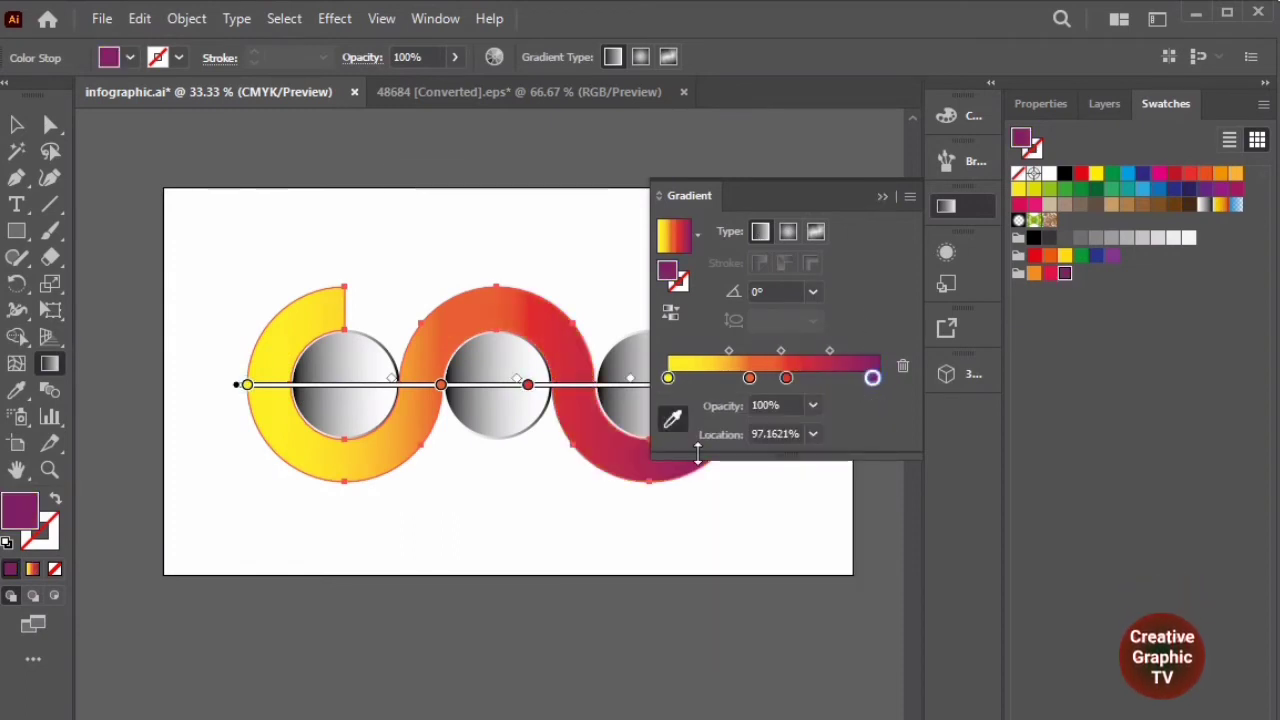
Remove the orange-red stop from the wave's gradient and set the yellow-to-red midpoint to about 25%.
click(786, 377)
drag(750, 378, 741, 410)
drag(756, 352, 698, 358)
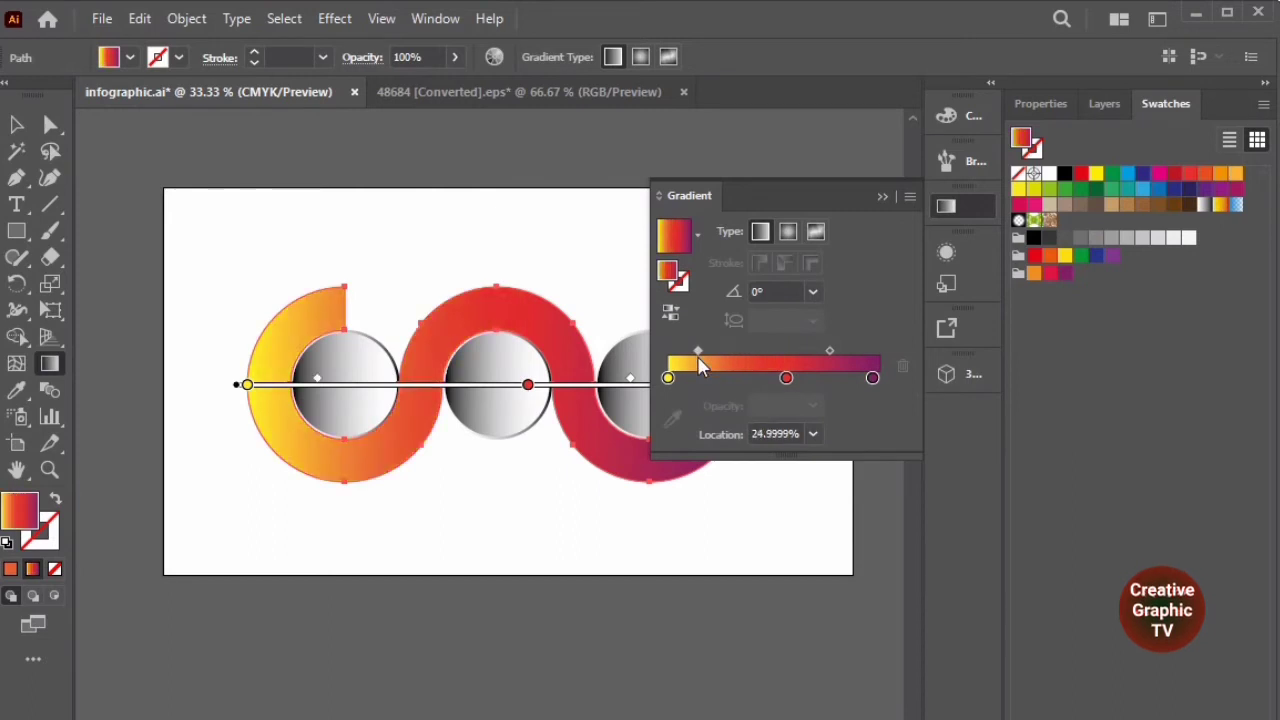
click(882, 196)
click(16, 124)
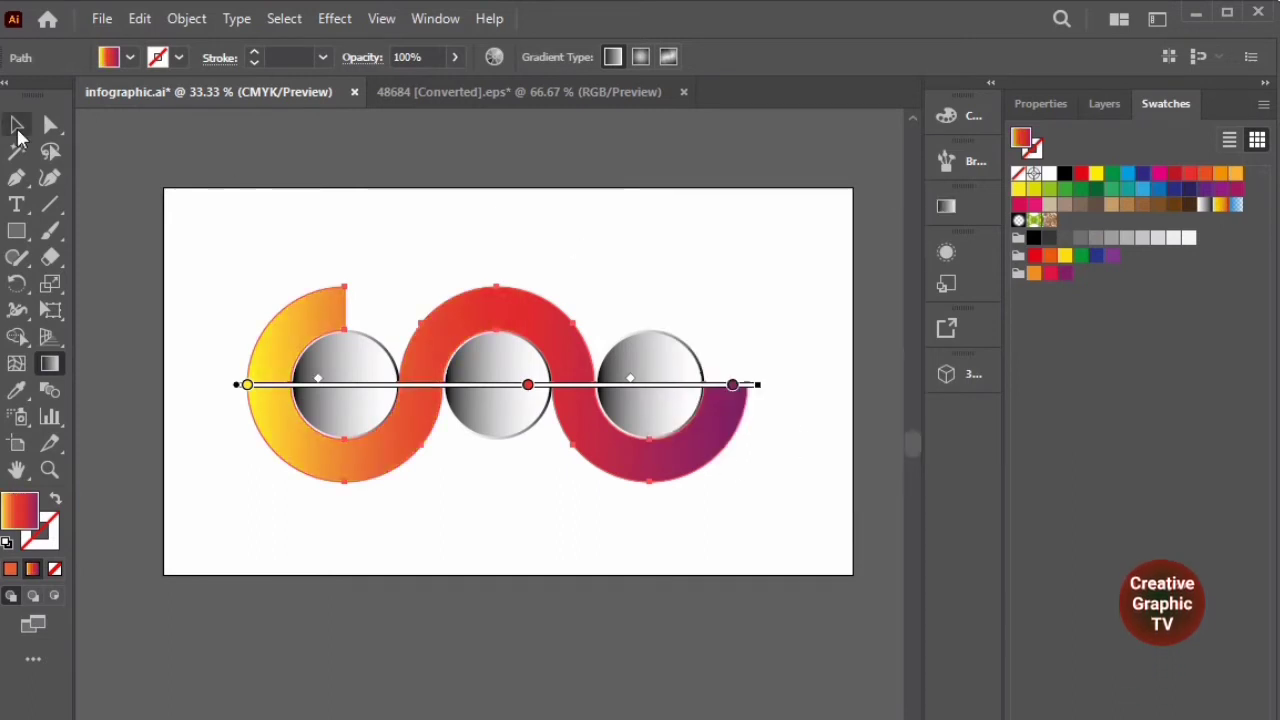
click(777, 281)
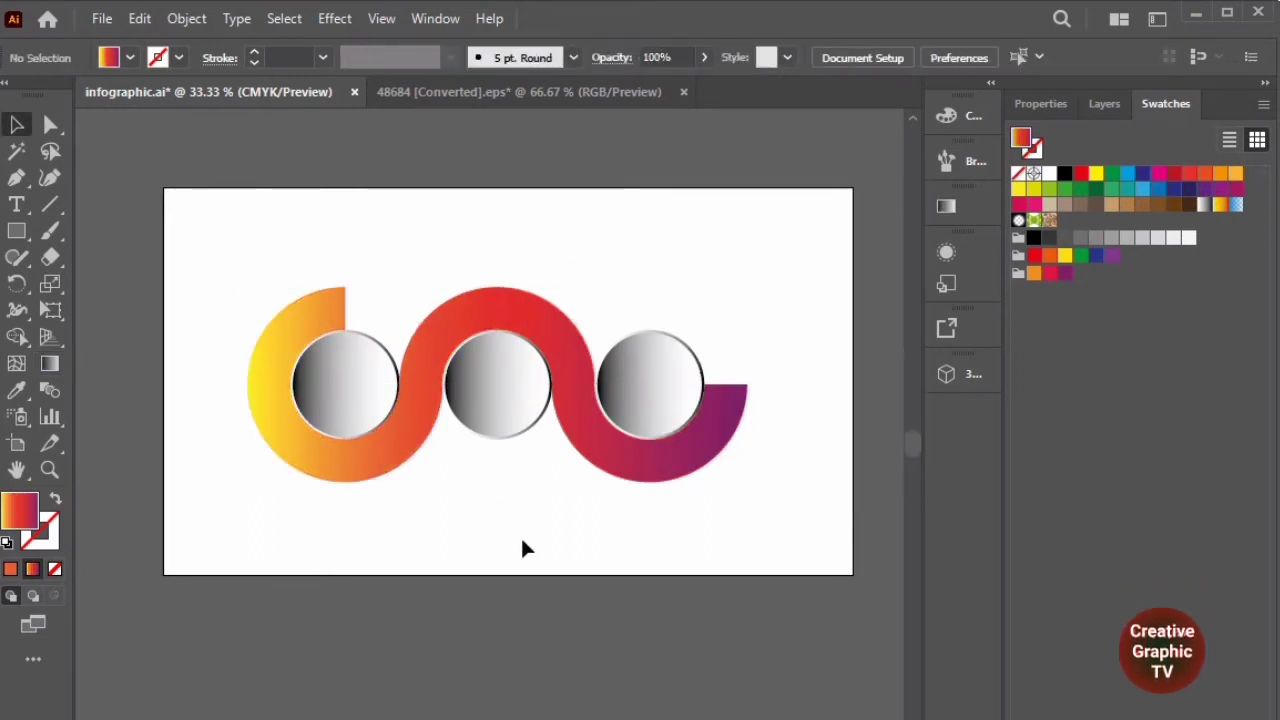
Round the outer corner at the wave's upper-left end using Direct Selection.
click(600, 445)
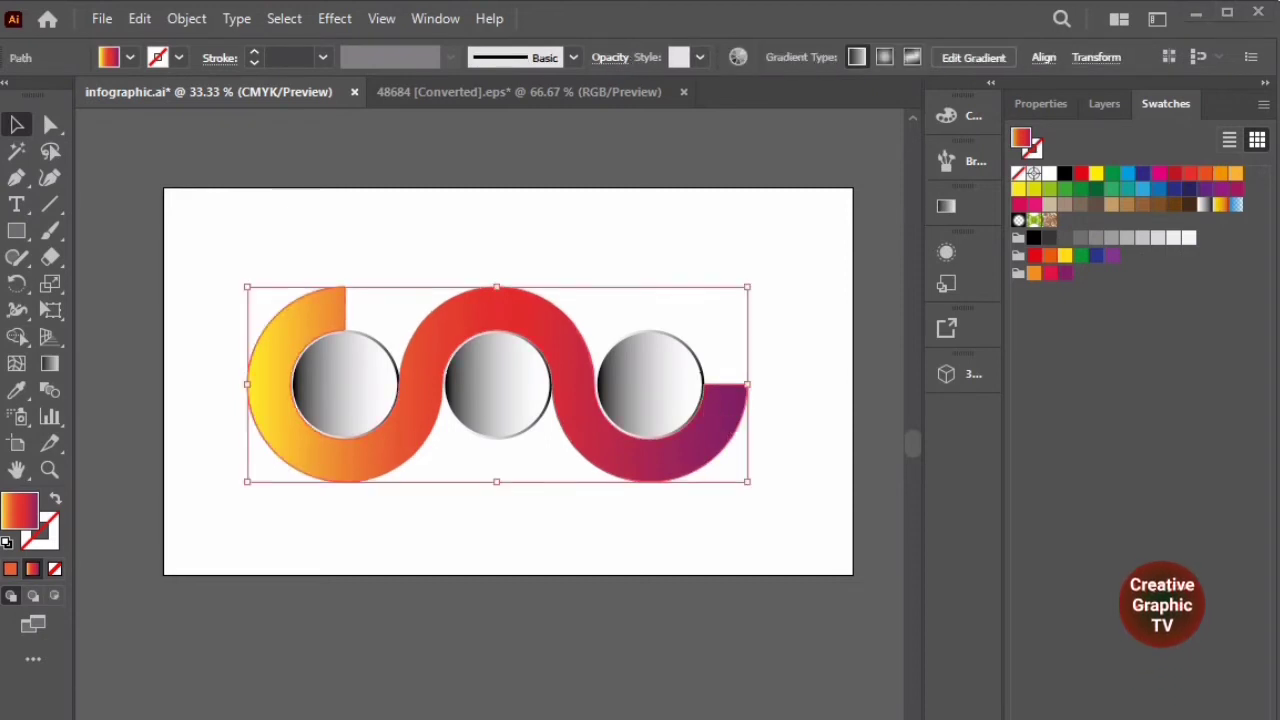
click(110, 231)
key(a)
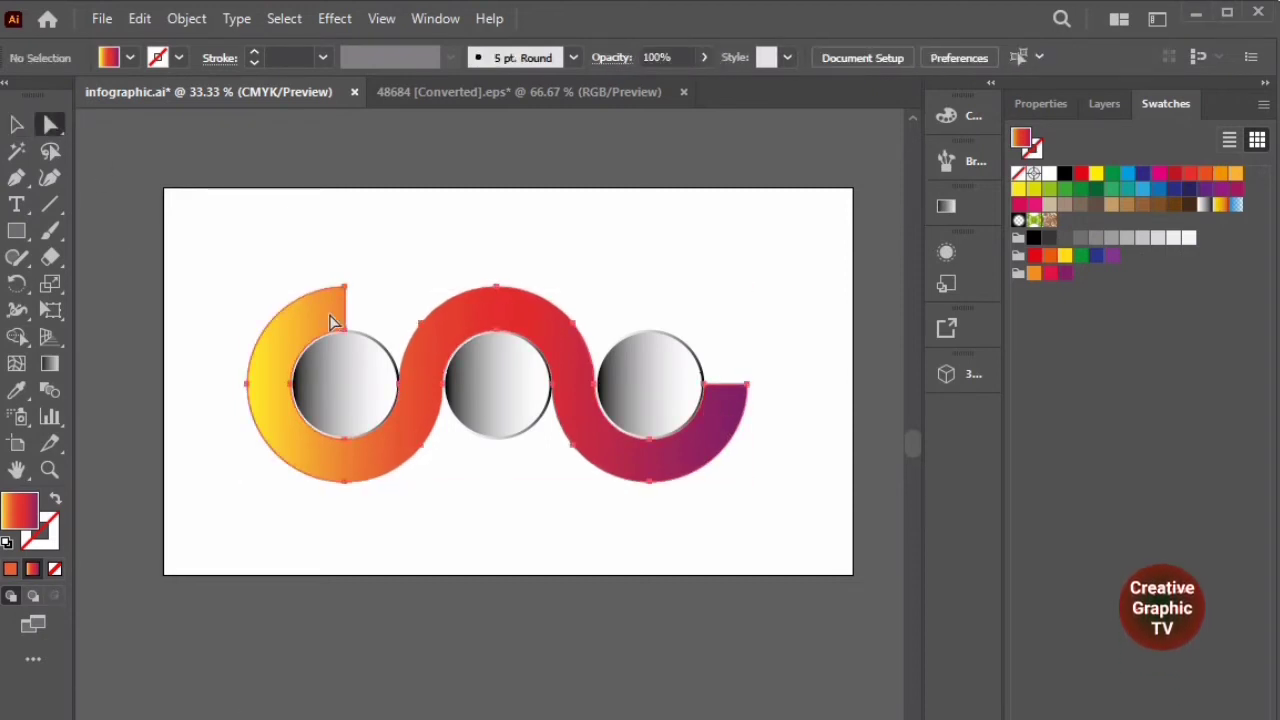
click(336, 322)
scroll(349, 272, up, 2)
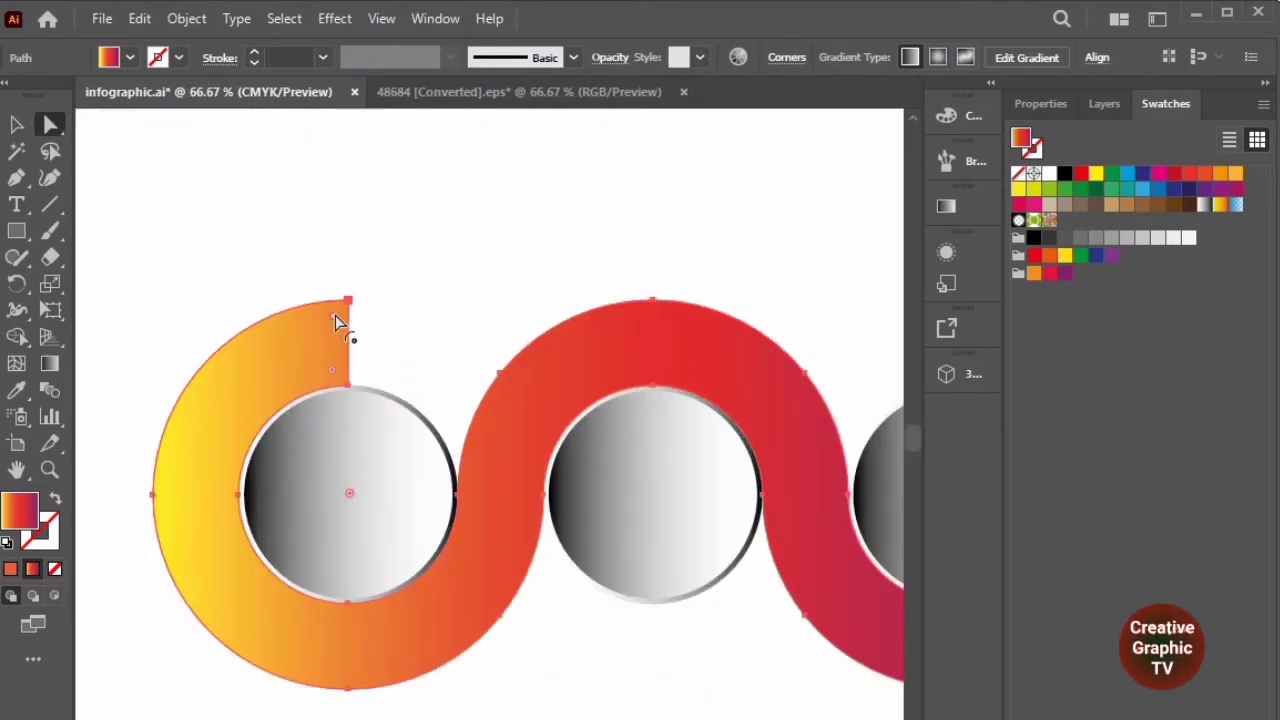
mouse_move(335, 315)
mouse_down()
mouse_move(258, 361)
mouse_move(315, 358)
mouse_move(326, 335)
mouse_up()
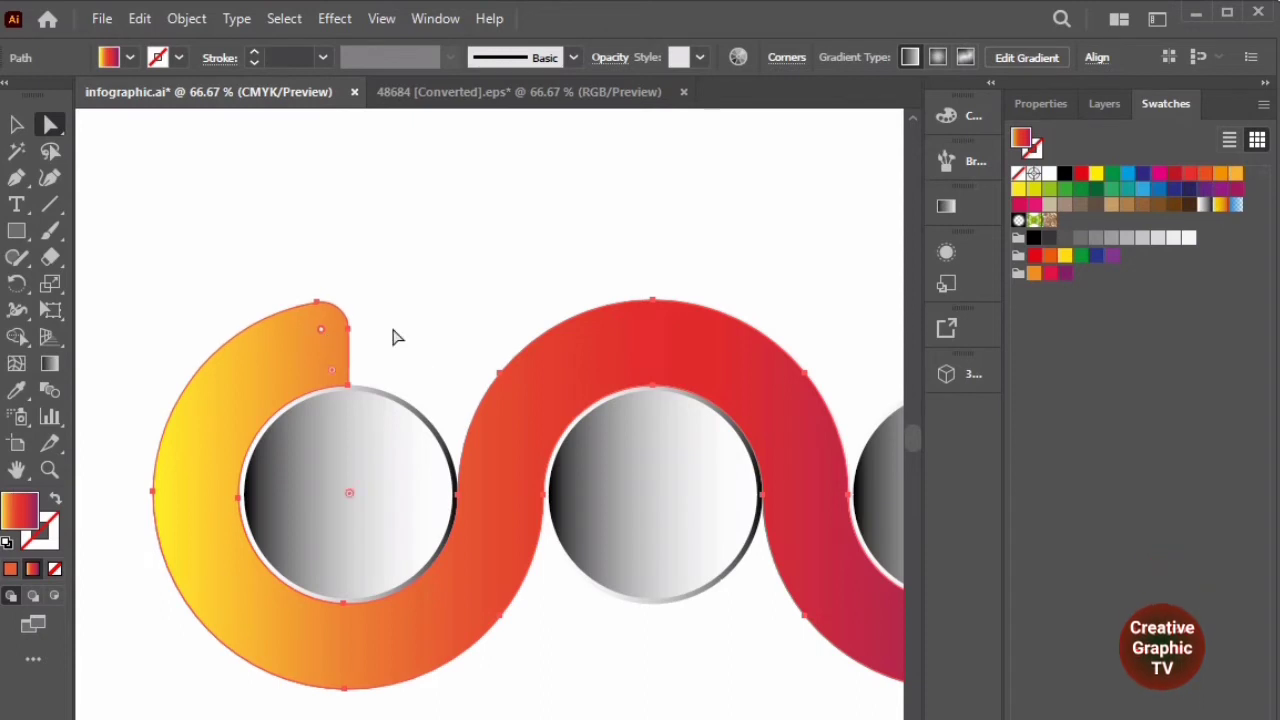
click(447, 302)
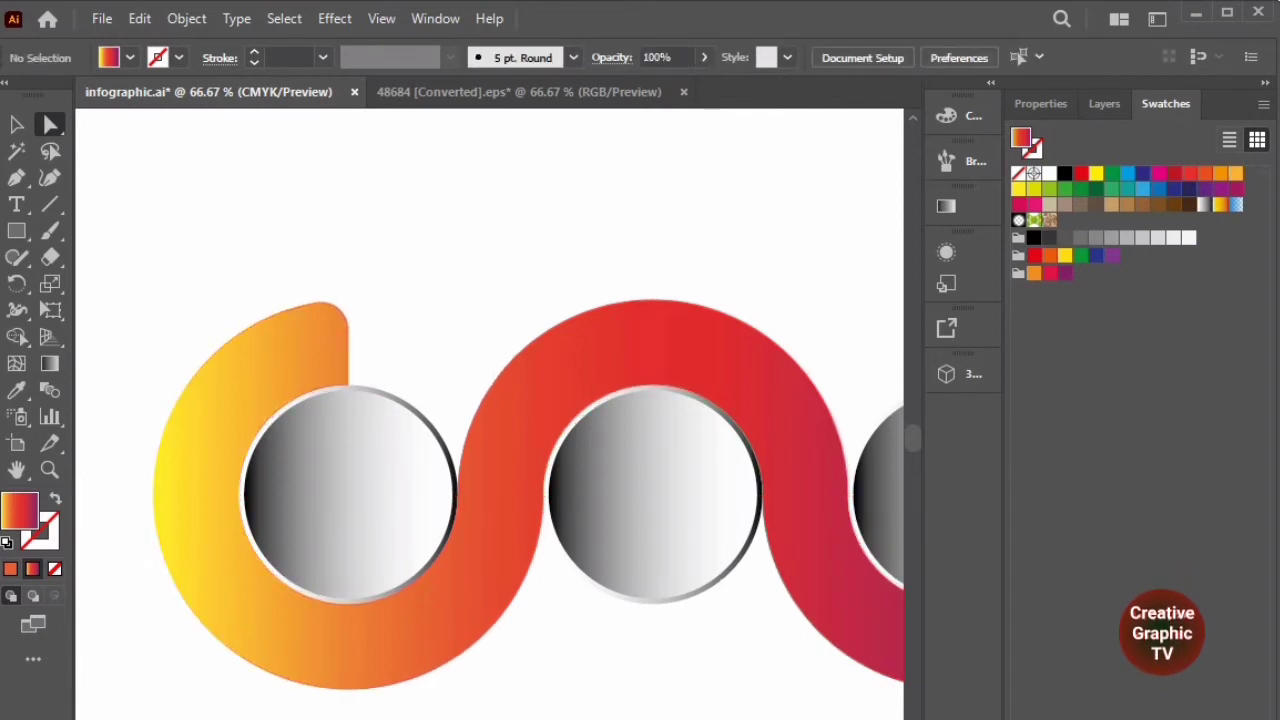
Round the outer corner at the wave's purple right end to match the other end.
scroll(490, 414, right, 7)
scroll(490, 414, left, 3)
click(735, 546)
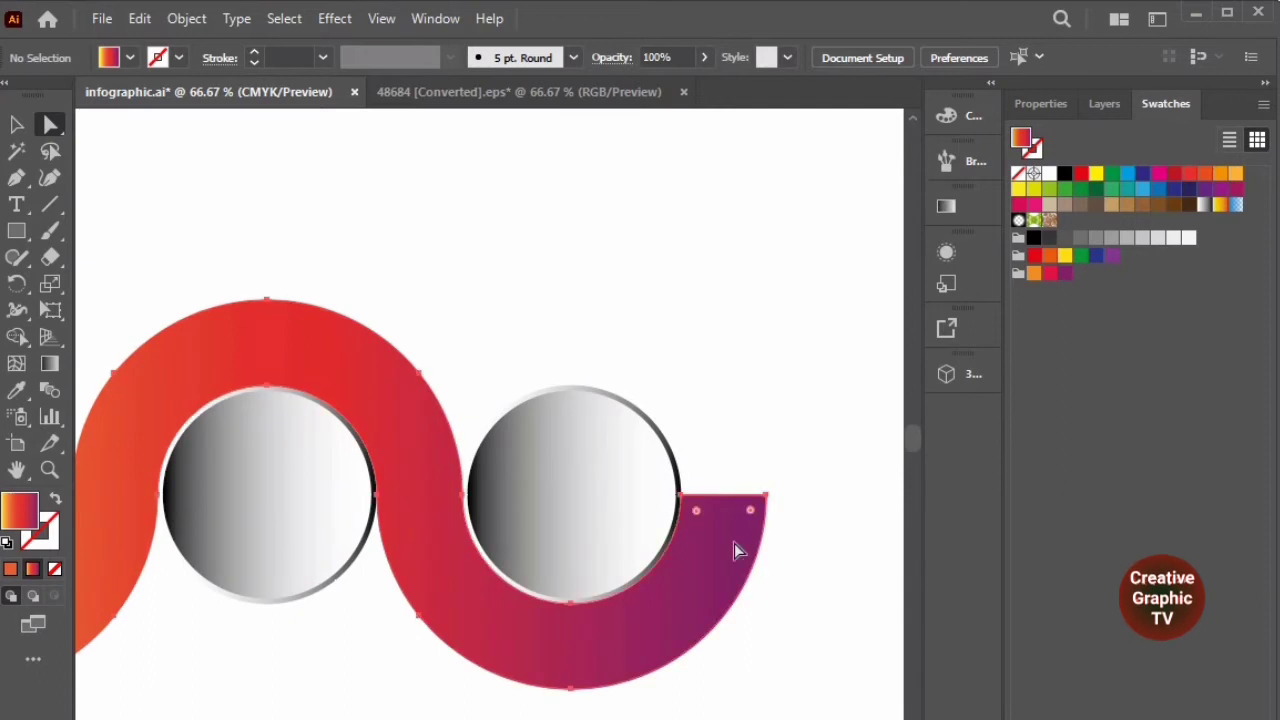
drag(754, 511, 744, 531)
click(762, 401)
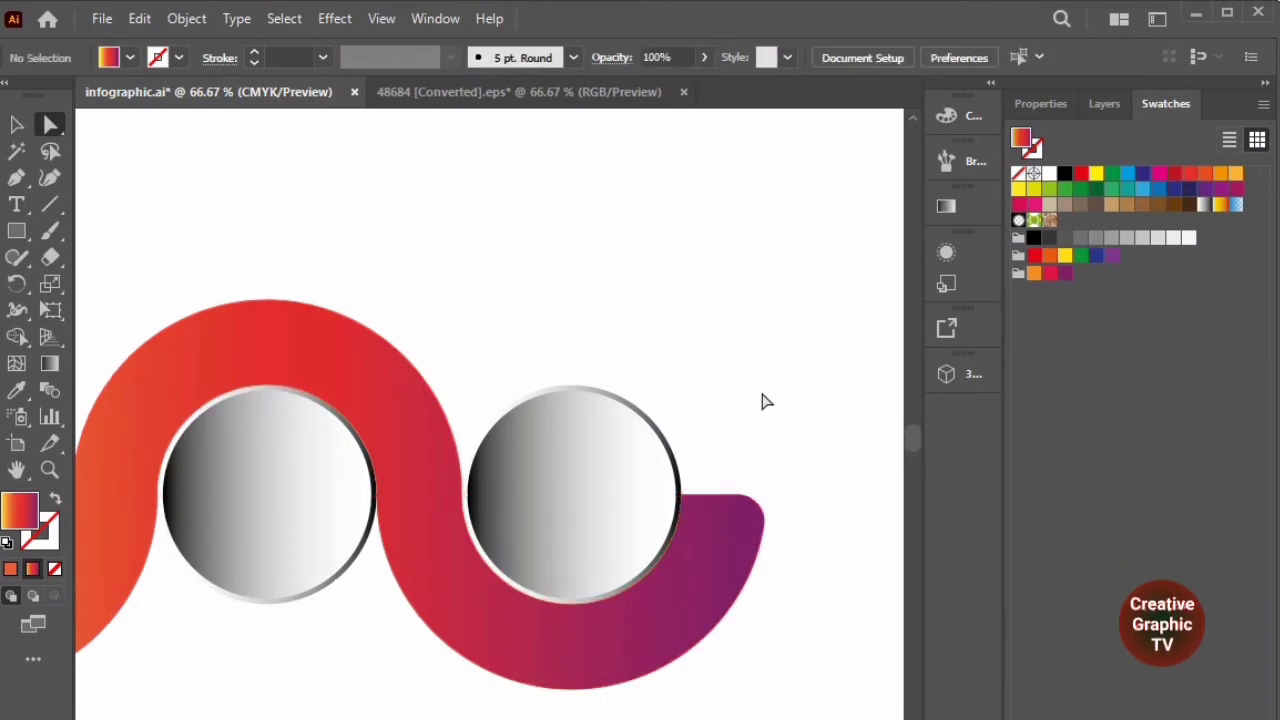
Move the group of three reversed-gradient circles straight down below the original circles and slightly to the right.
scroll(610, 427, down, 2)
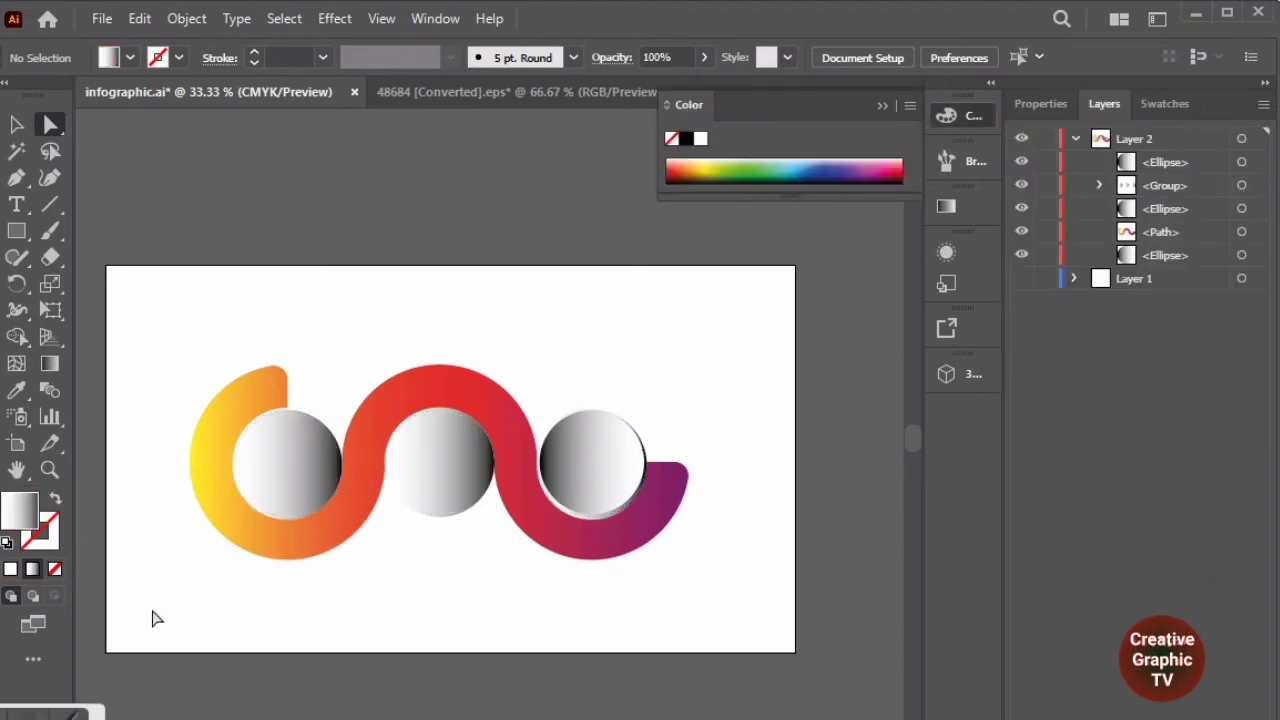
click(1241, 185)
key(Down)
key(Down)
key(Down)
key(Down)
key(Down)
key(Down)
key(Down)
key(Down)
key(Down)
key(Down)
key(Down)
key(Down)
key(Down)
key(Down)
key(Down)
key(Down)
key(Down)
key(Down)
key(Down)
key(Down)
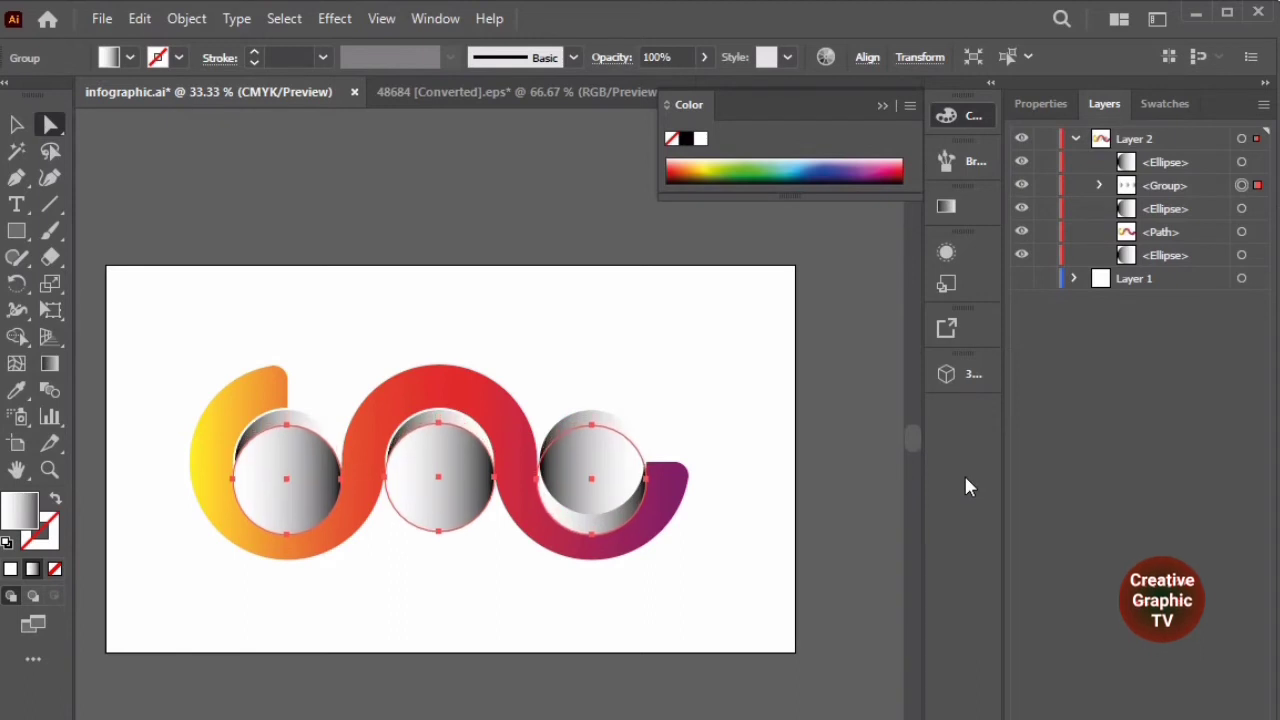
key(Down)
key(Down)
key(Down)
key(Down)
key(Down)
key(Down)
key(Down)
key(Down)
key(Down)
key(Down)
key(Down)
key(Down)
key(Down)
key(Down)
key(Down)
key(Down)
key(Down)
key(Down)
key(Down)
key(Down)
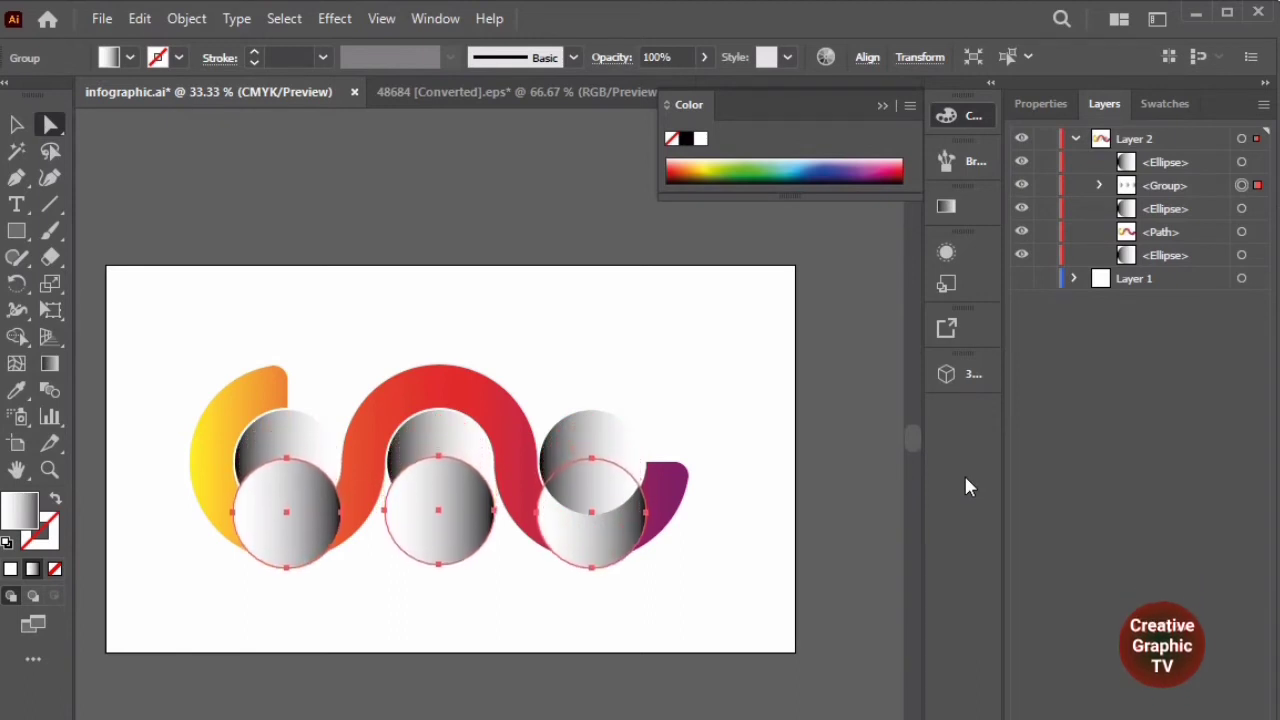
key(Down)
key(Down)
key(Down)
key(Down)
key(Down)
key(Down)
key(Down)
key(Down)
key(Down)
key(Down)
key(Down)
key(Down)
key(Down)
key(Down)
key(Down)
key(Down)
key(Down)
key(Down)
key(Down)
key(Down)
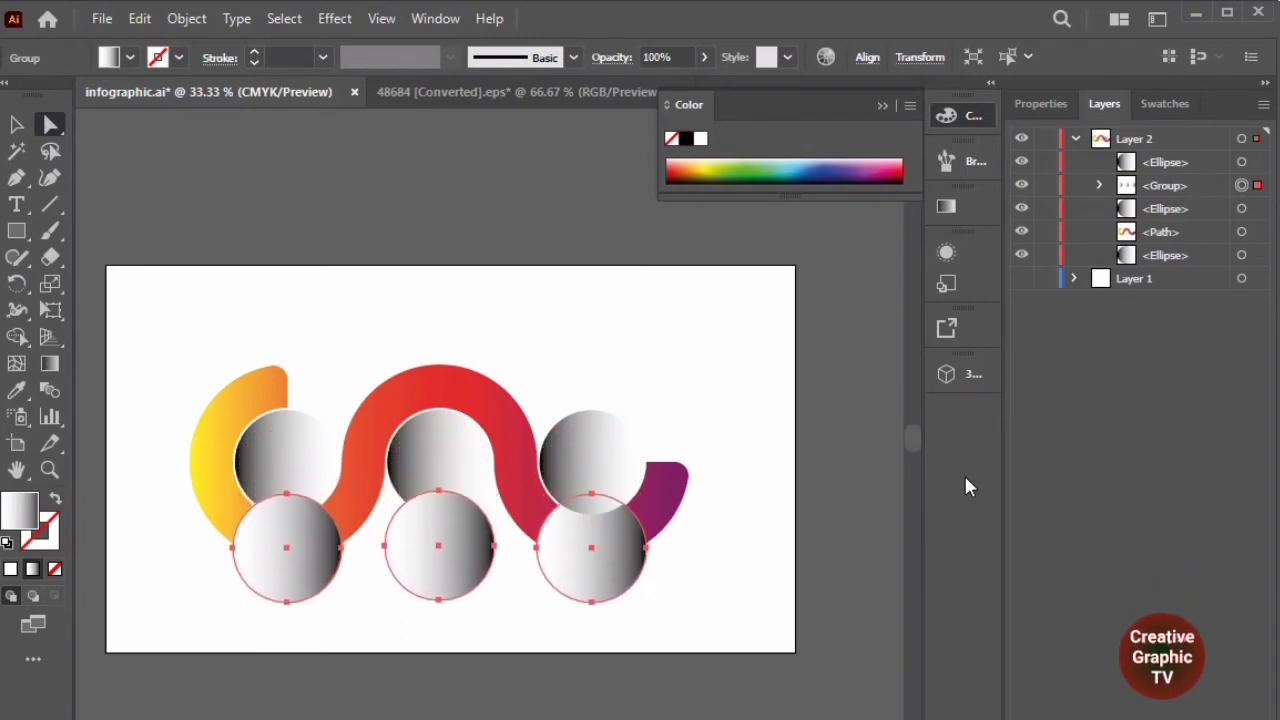
key(Down)
key(Down)
key(Down)
key(Down)
key(Down)
key(Down)
key(Down)
key(Down)
key(Down)
key(Down)
key(Down)
key(Down)
key(Right)
key(Right)
key(Right)
key(Right)
key(Right)
key(Right)
key(Right)
key(Right)
key(Right)
key(Right)
key(Right)
key(Right)
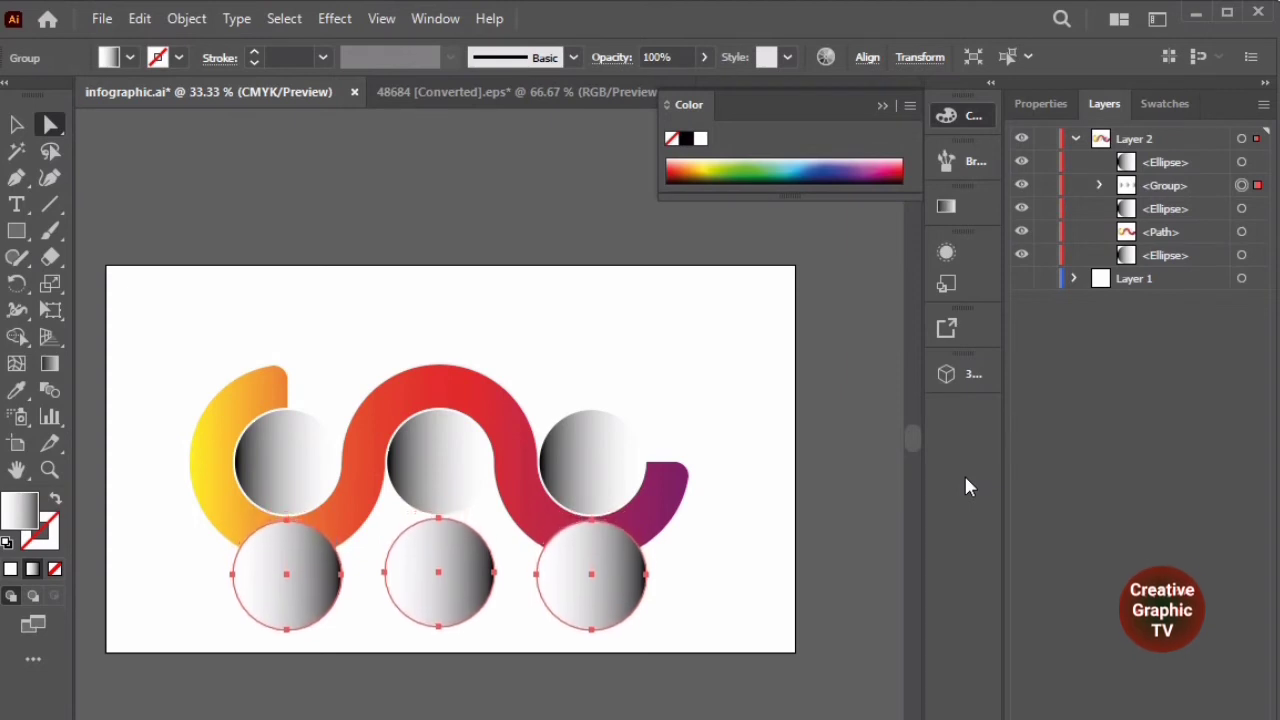
key(Right)
key(Right)
key(Right)
key(Right)
key(Right)
key(Right)
key(Right)
key(Right)
key(Right)
key(Right)
key(Right)
key(Right)
key(Right)
key(Right)
key(Right)
key(Right)
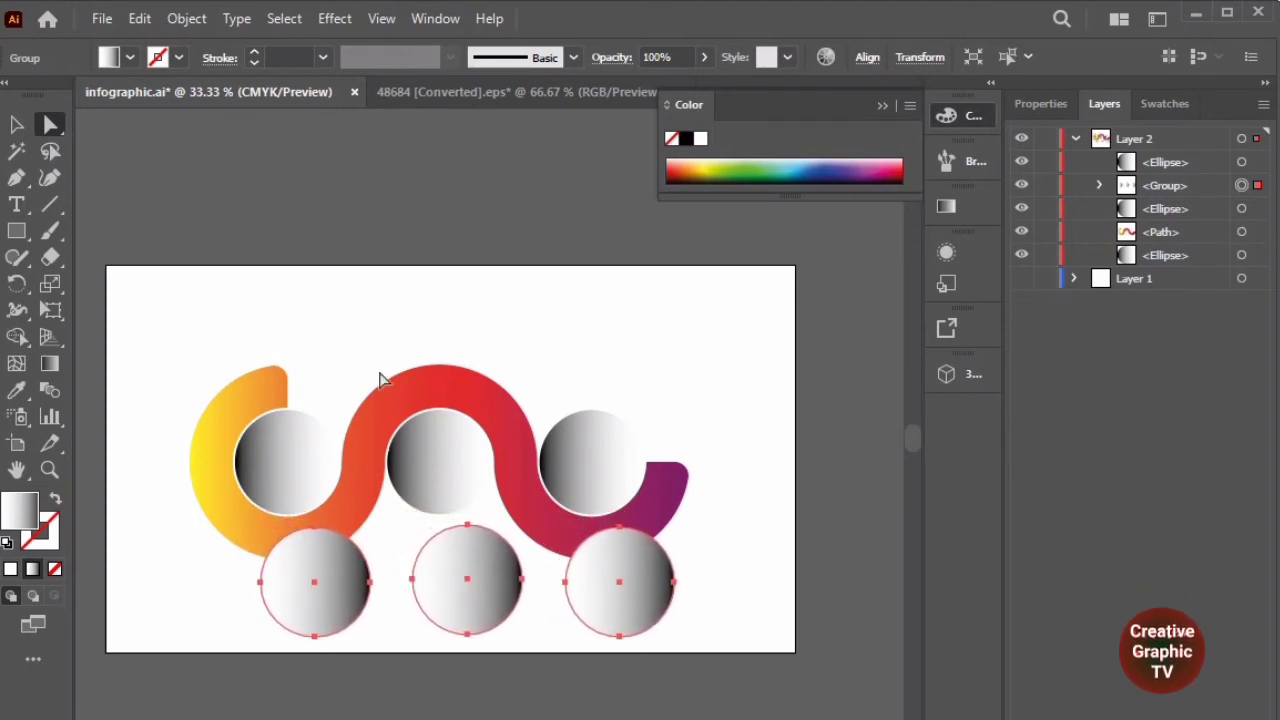
Fill the lowered group of three circles with solid white.
double_click(30, 521)
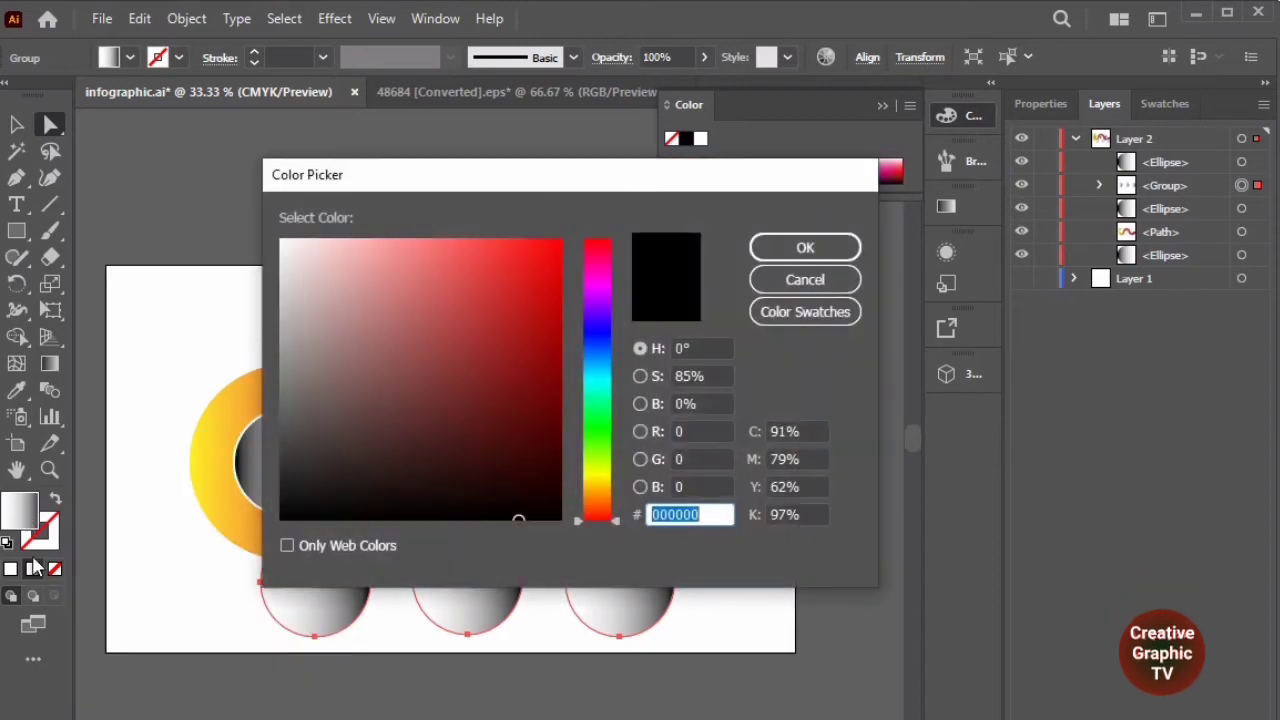
click(805, 248)
double_click(20, 510)
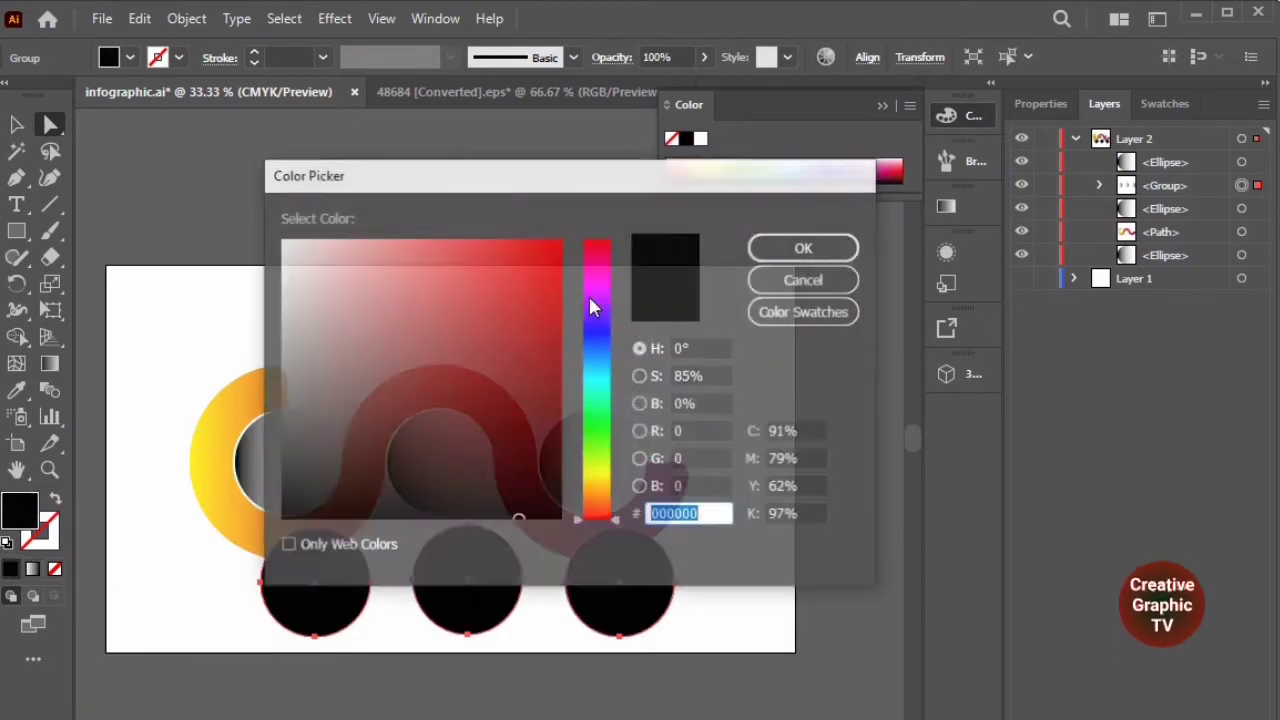
click(284, 242)
click(803, 248)
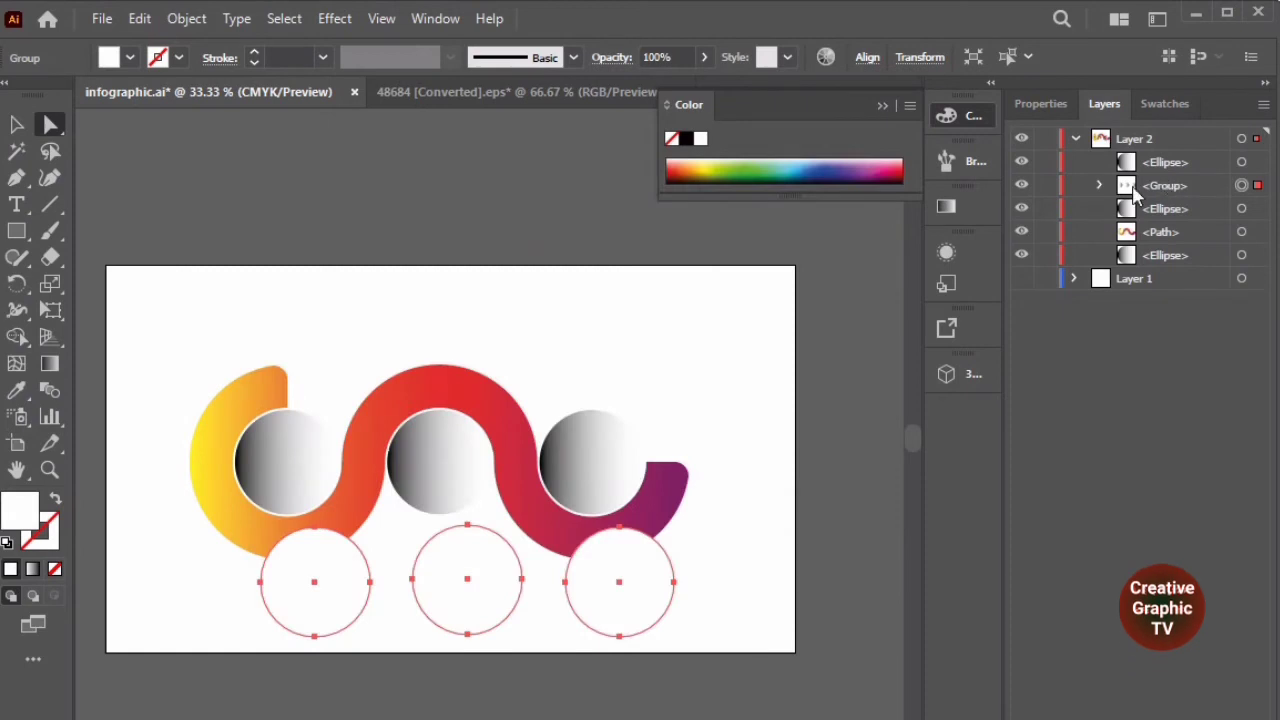
Try to blend the white circle group and the three gradient circles all in one operation.
shift+click(280, 463)
shift+click(440, 460)
shift+click(593, 459)
click(180, 19)
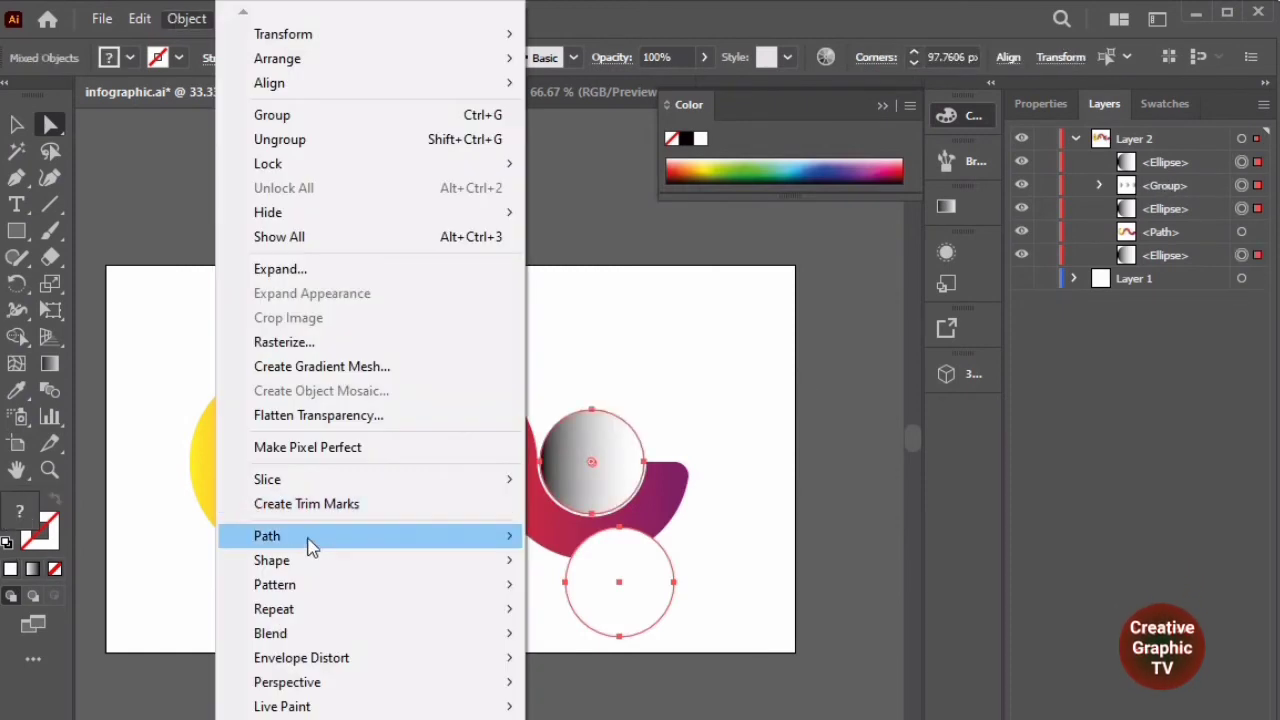
mouse_move(405, 638)
click(570, 468)
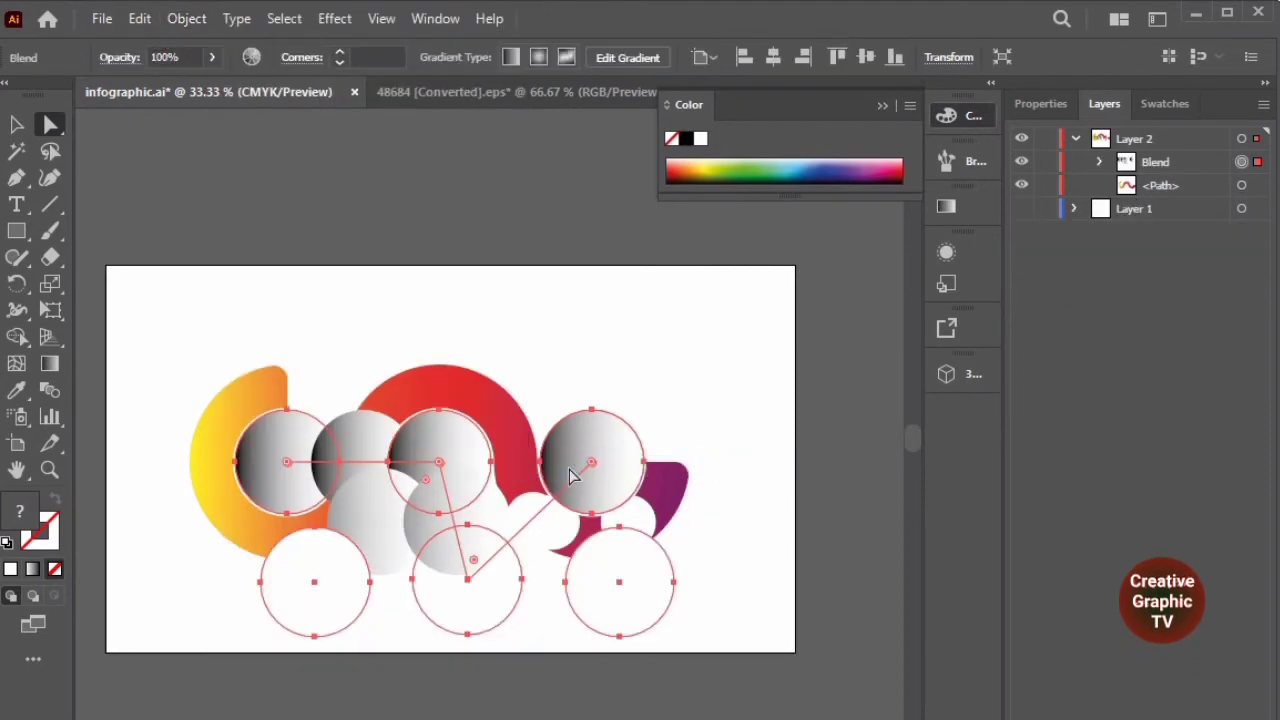
click(182, 19)
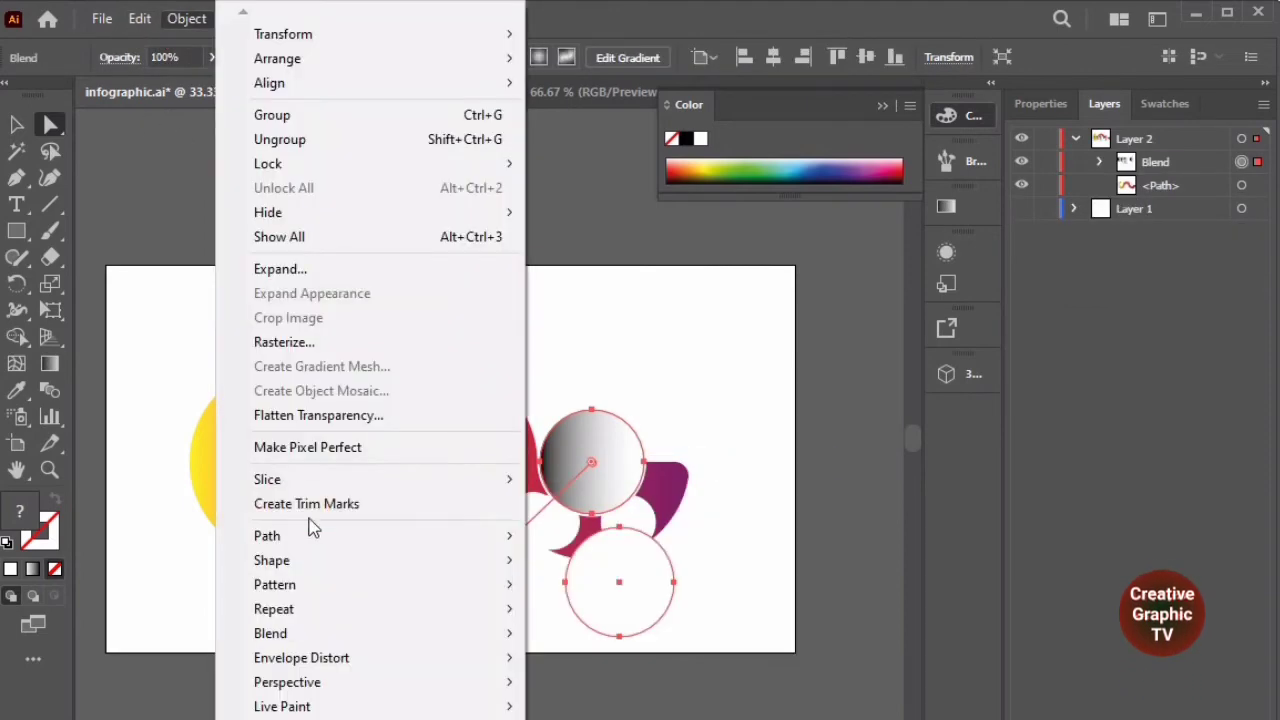
click(636, 5)
key(ctrl+alt+shift+b)
click(466, 266)
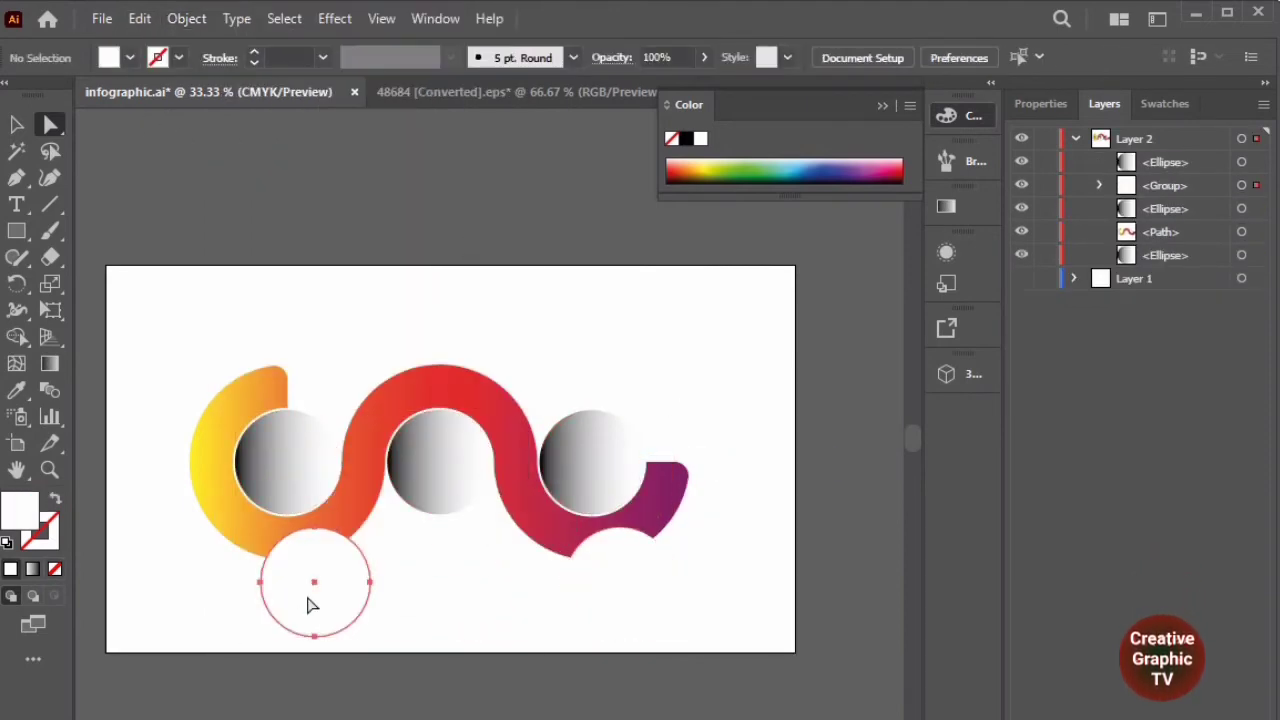
Blend the first gradient circle with the white circle below it, using Specified Steps spacing of 1000.
click(278, 486)
click(187, 19)
mouse_move(443, 649)
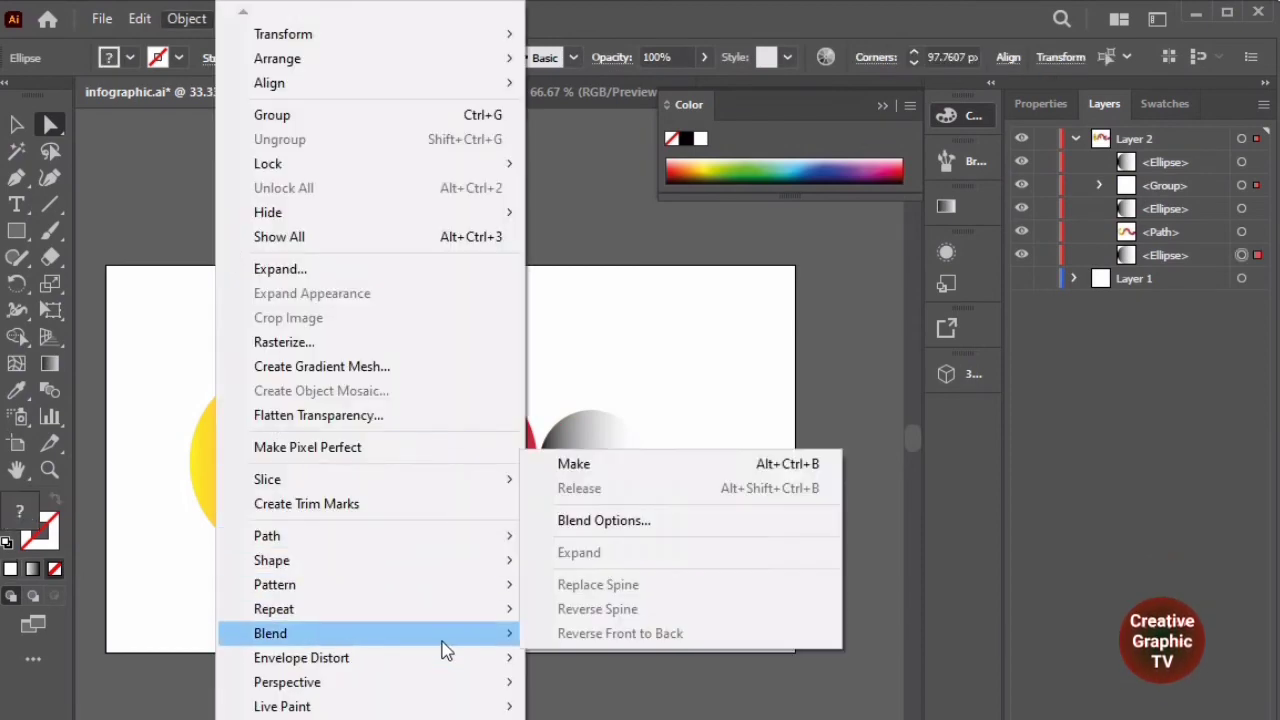
click(585, 462)
click(189, 19)
mouse_move(300, 634)
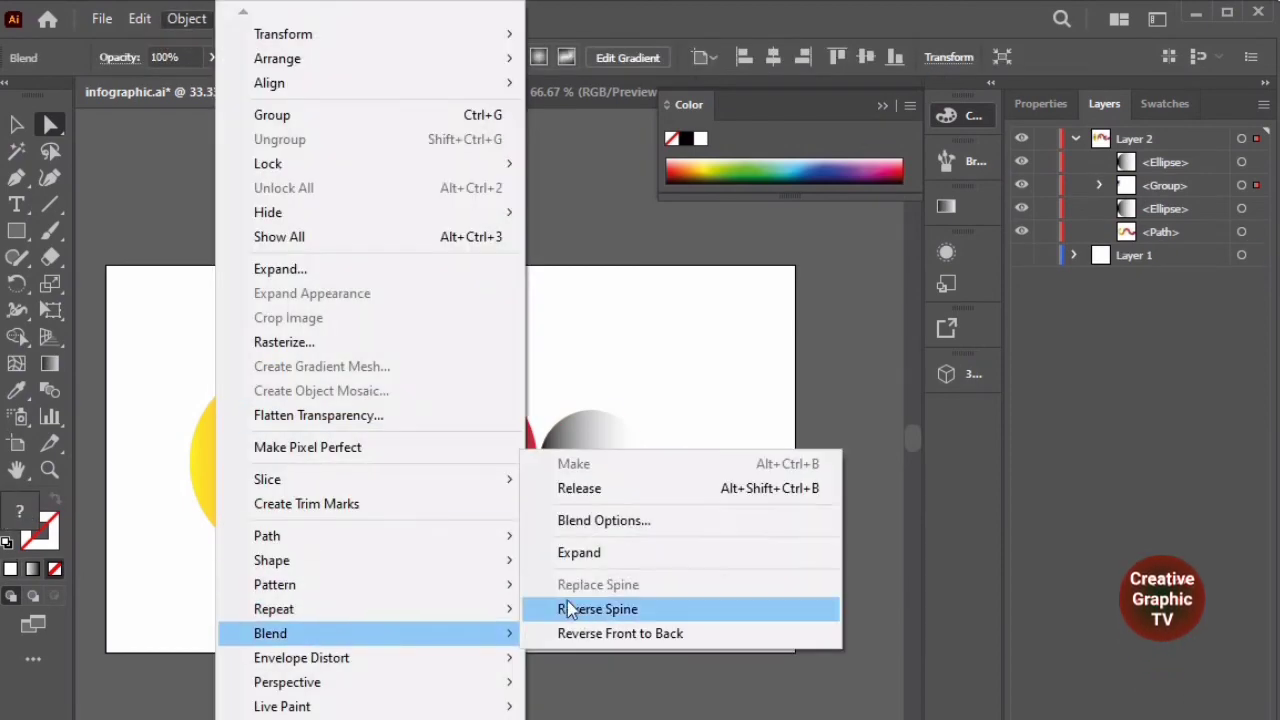
click(614, 516)
click(767, 271)
click(760, 291)
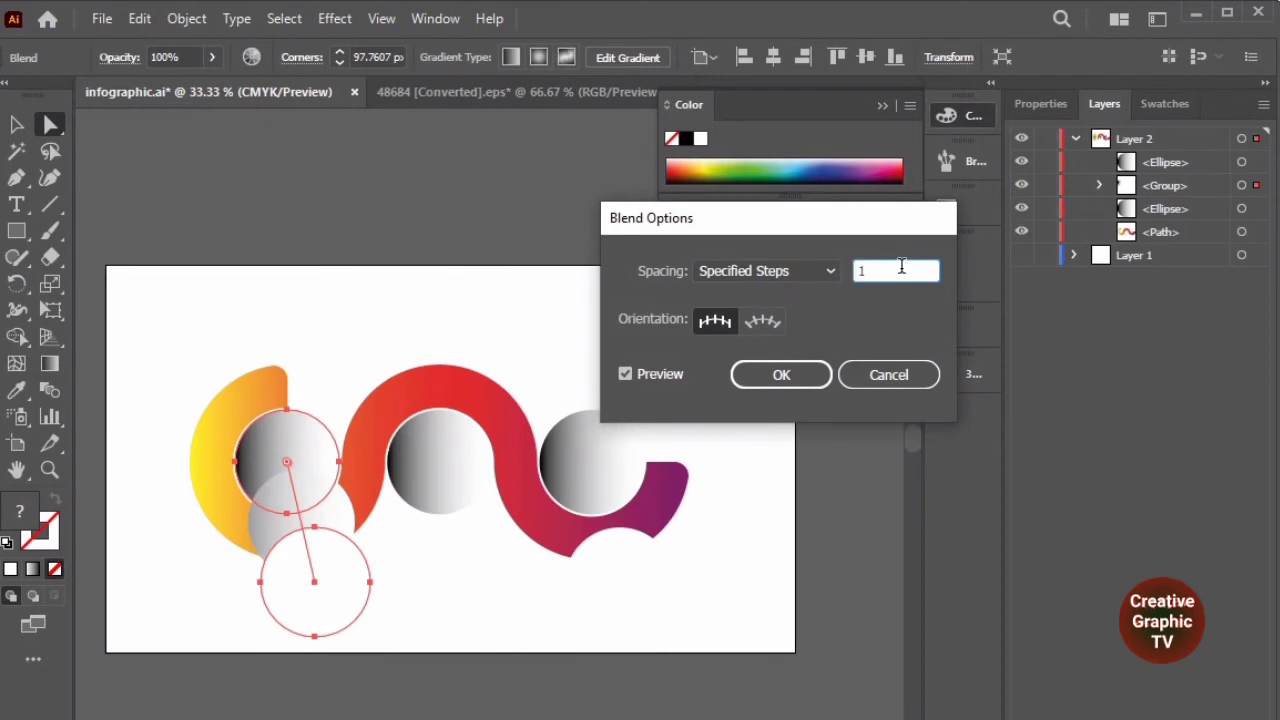
text(000)
click(668, 378)
click(763, 378)
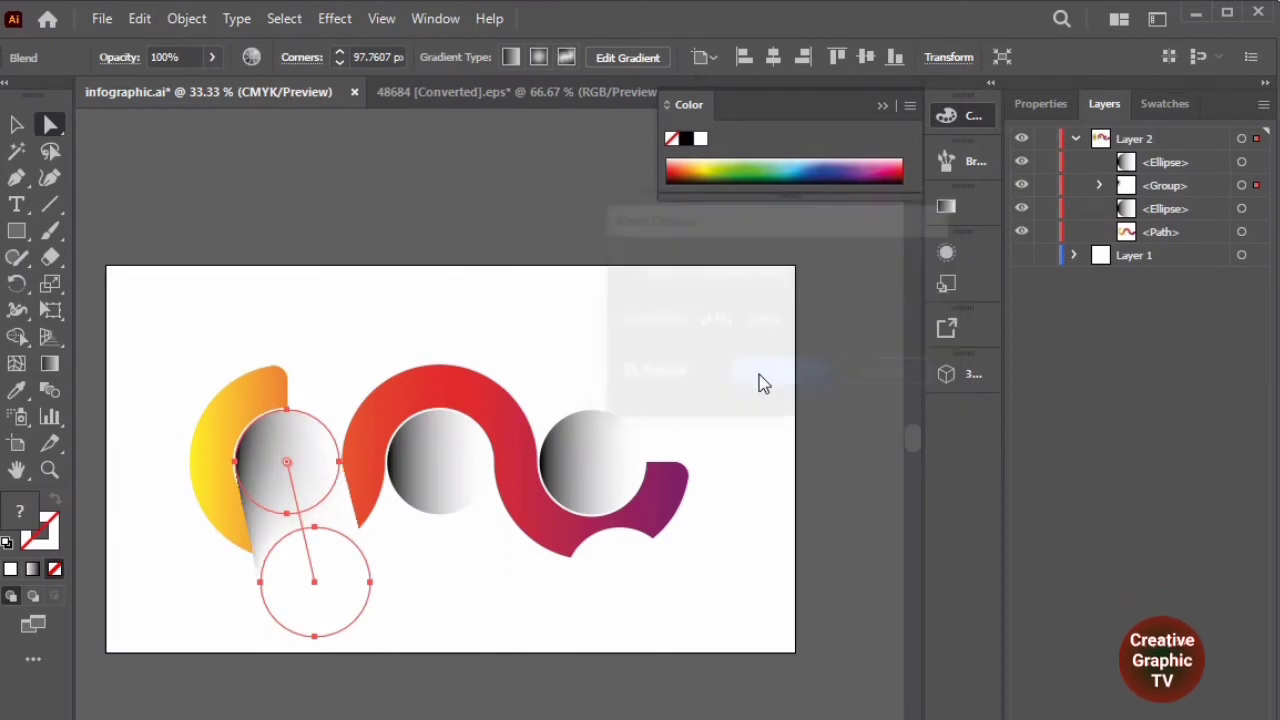
Blend the middle gradient circle with the white circle beneath it, setting the spacing to 1000 specified steps.
drag(451, 497, 471, 584)
click(187, 18)
mouse_move(346, 646)
click(589, 474)
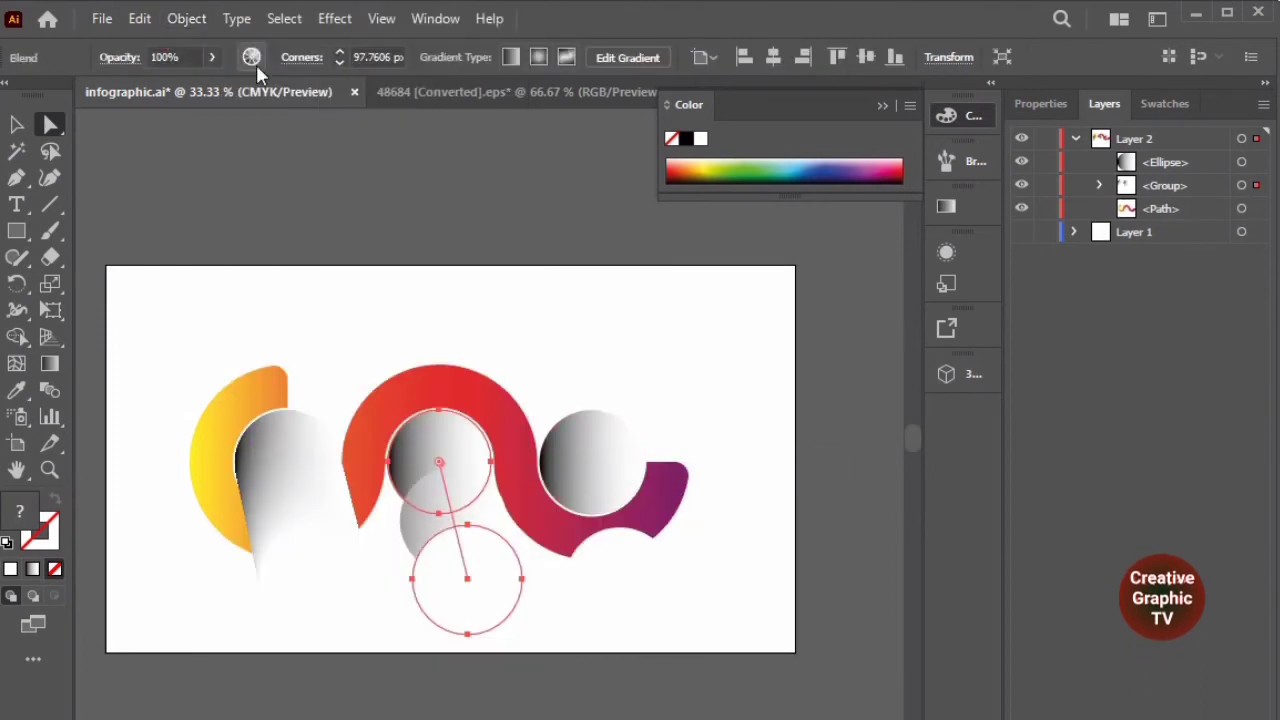
click(187, 18)
mouse_move(300, 551)
click(630, 517)
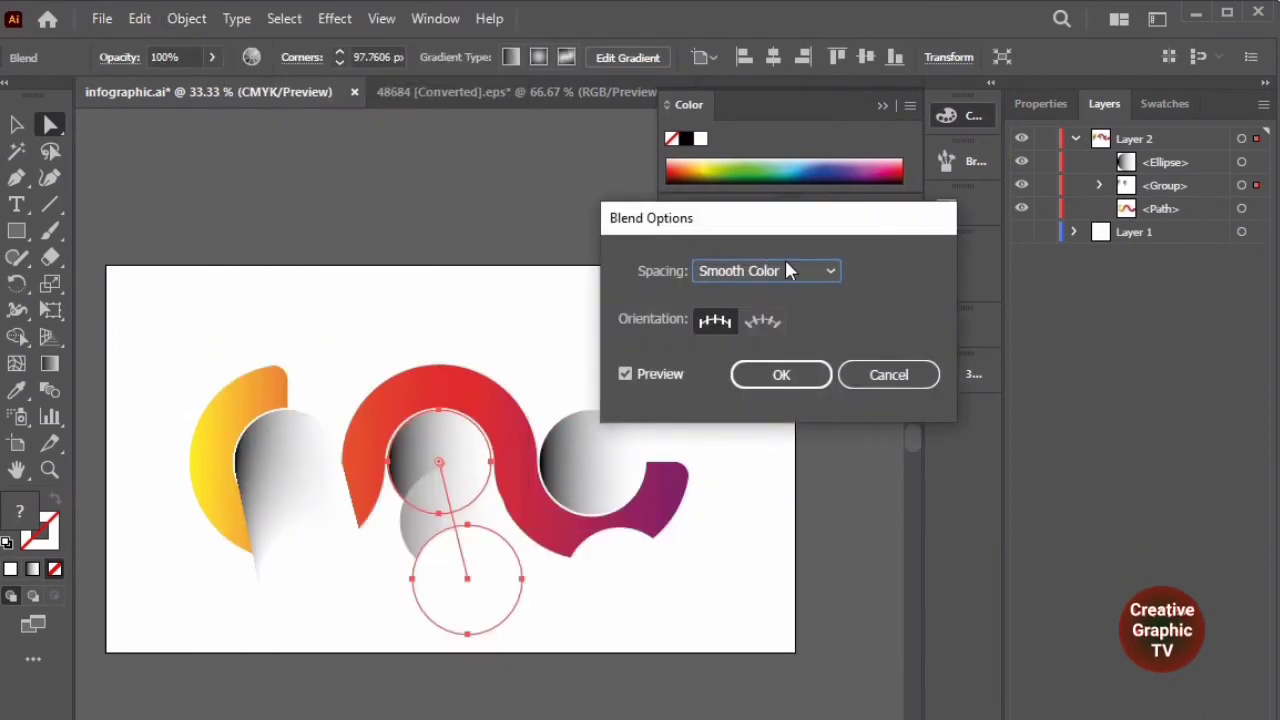
click(785, 270)
click(760, 320)
text(00)
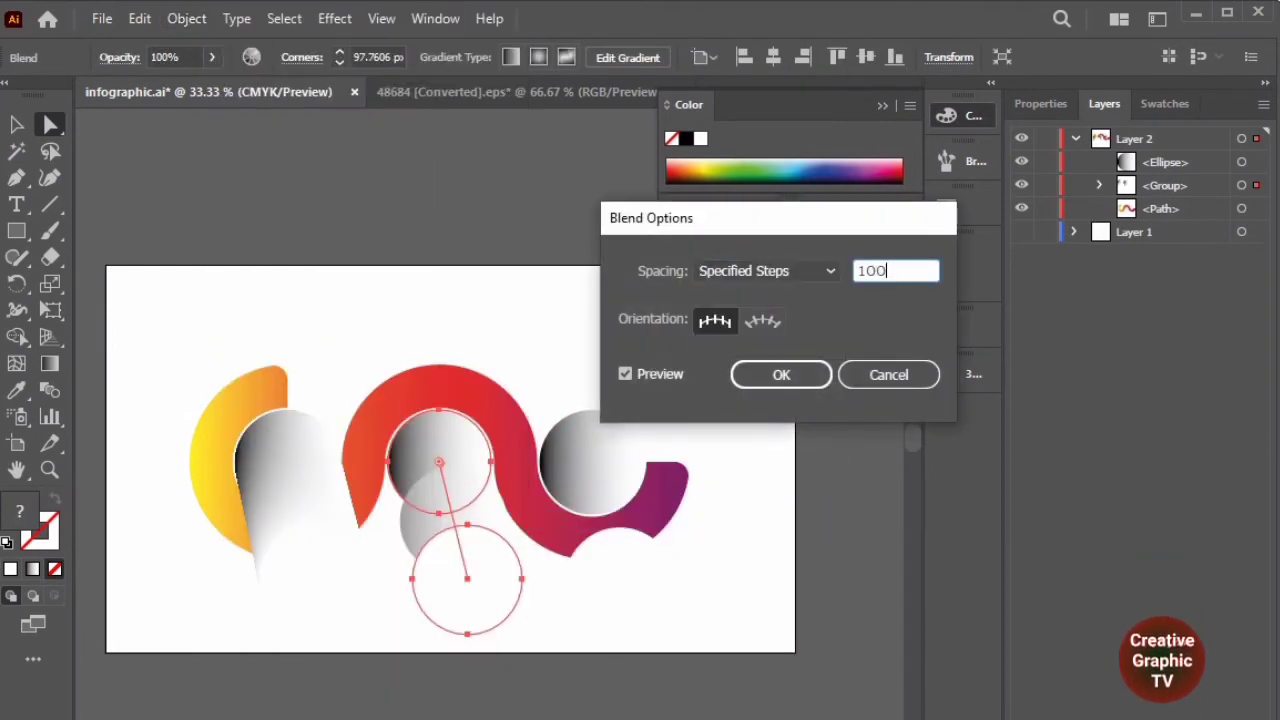
text(00)
click(811, 376)
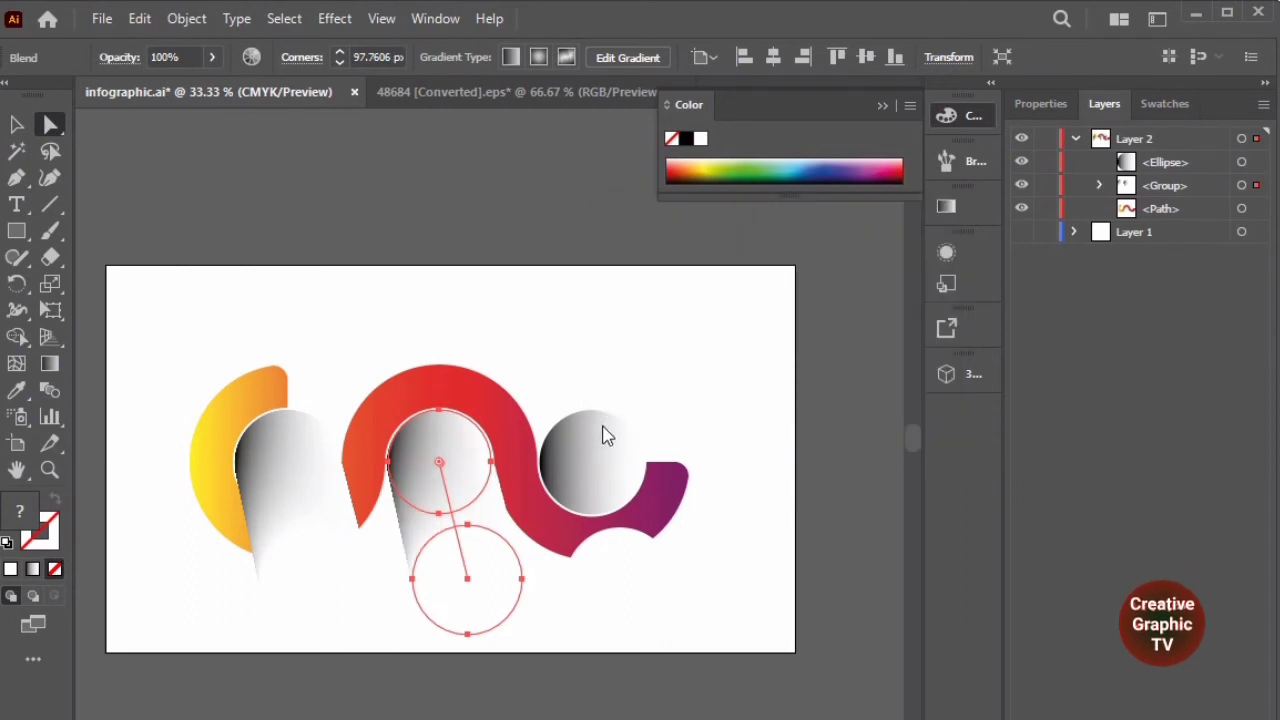
Blend the third gradient circle, at the purple end, with its white circle below, using 1000 specified steps.
click(604, 432)
shift+click(629, 603)
click(186, 18)
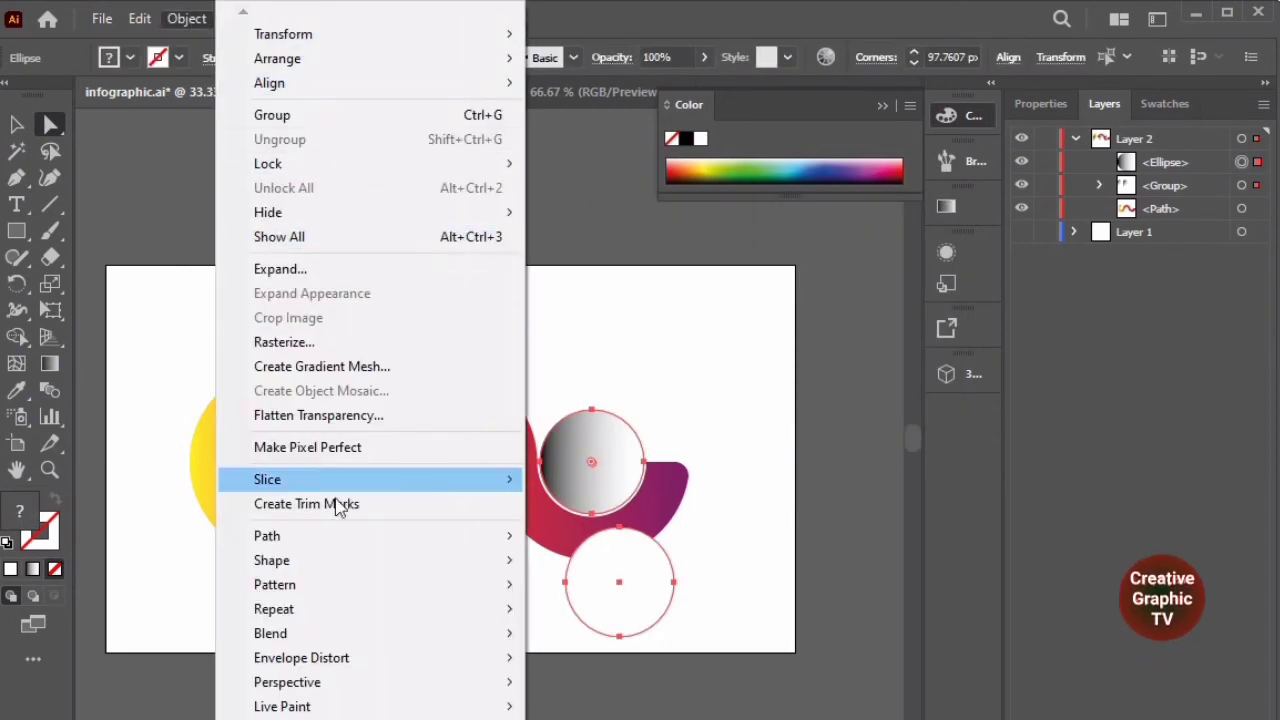
mouse_move(365, 633)
click(571, 466)
click(180, 19)
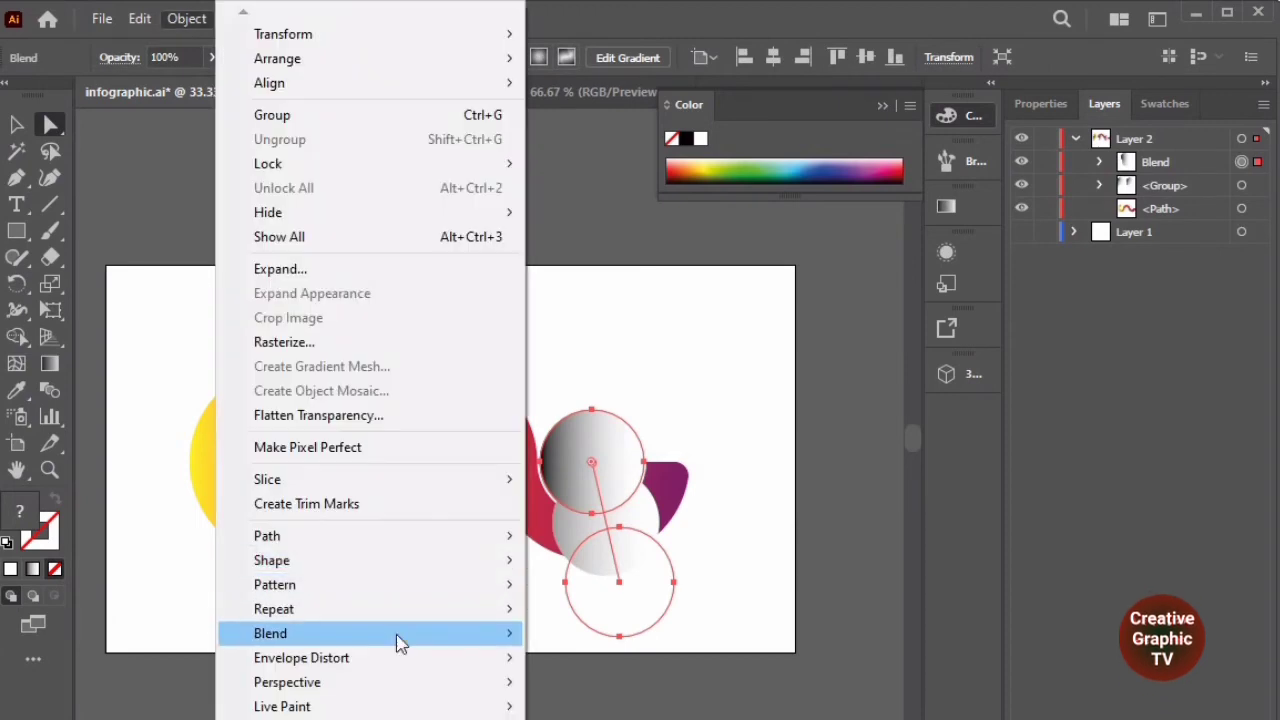
click(604, 520)
click(766, 270)
click(786, 318)
double_click(880, 270)
text(1000)
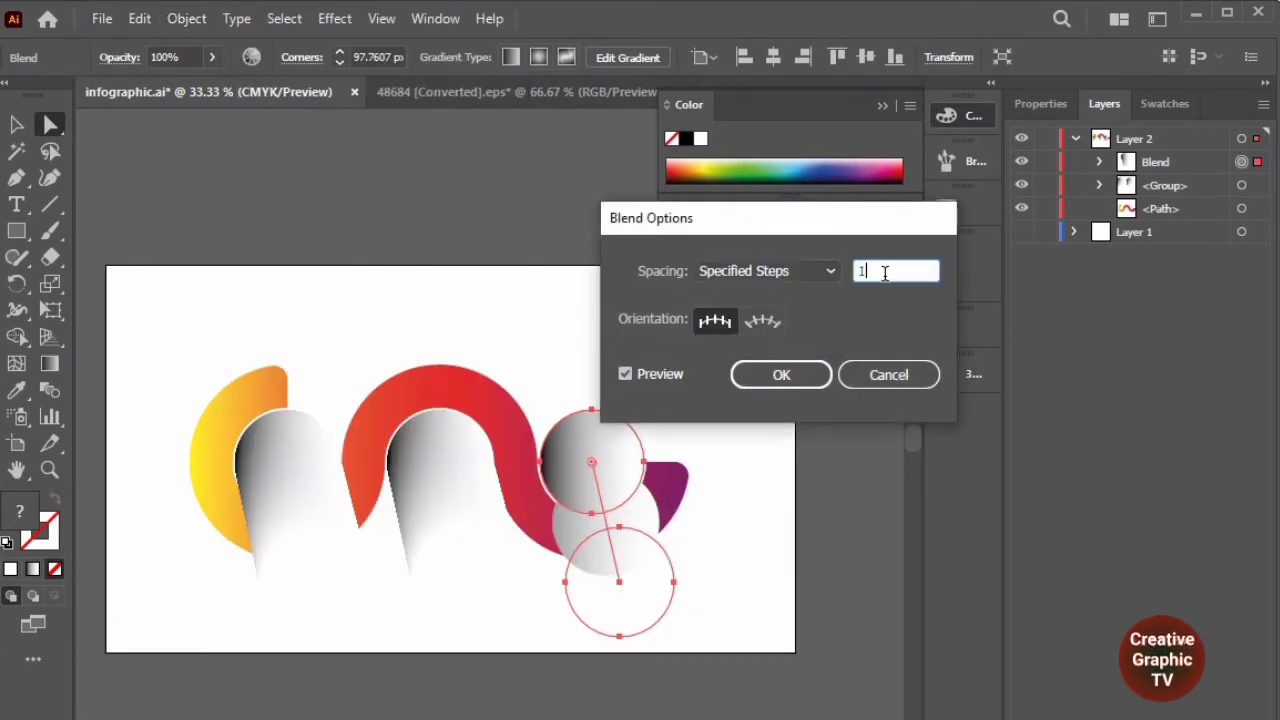
click(818, 374)
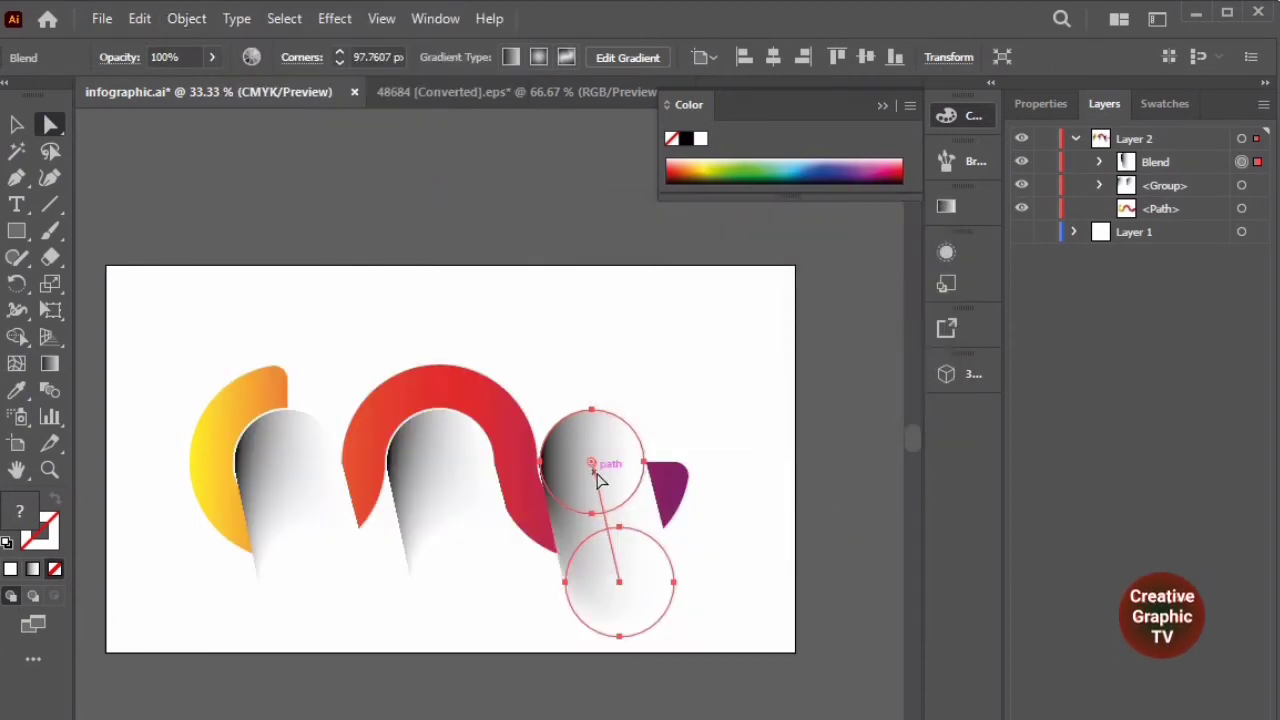
Lower the opacity of the third circle's blend, at the wave's purple end, to about 17%.
click(657, 336)
drag(611, 443, 655, 576)
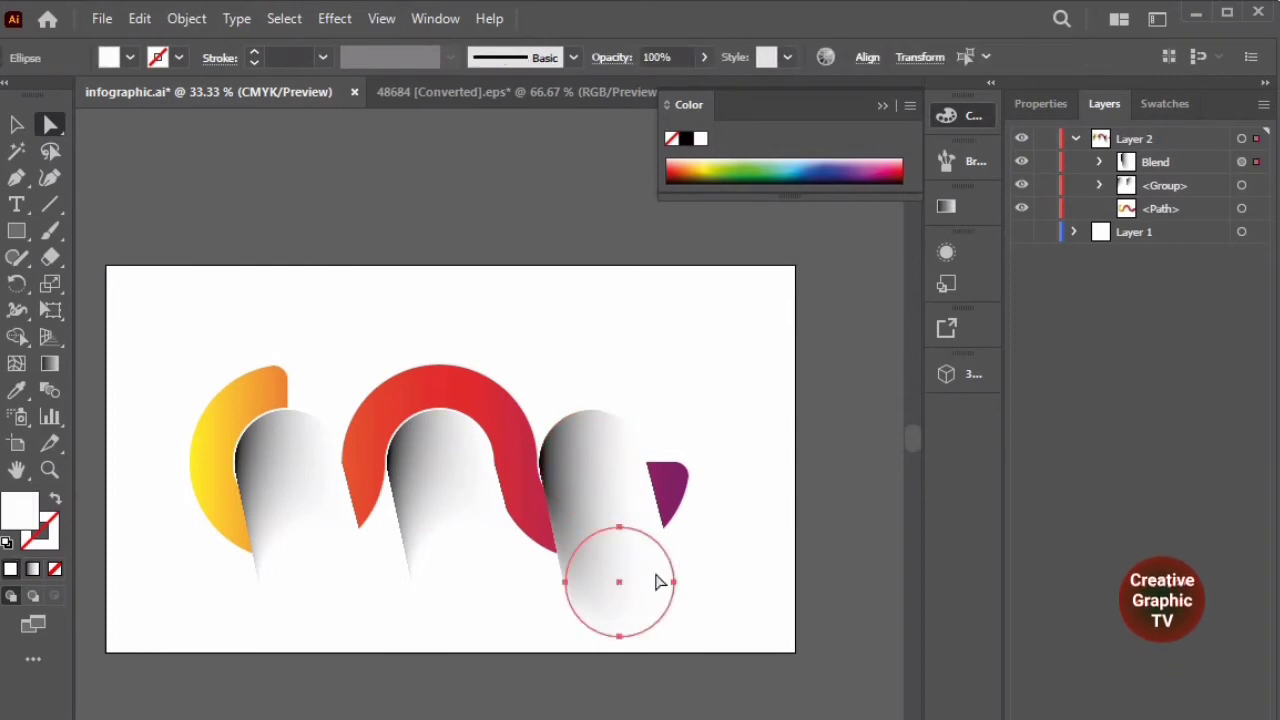
click(645, 515)
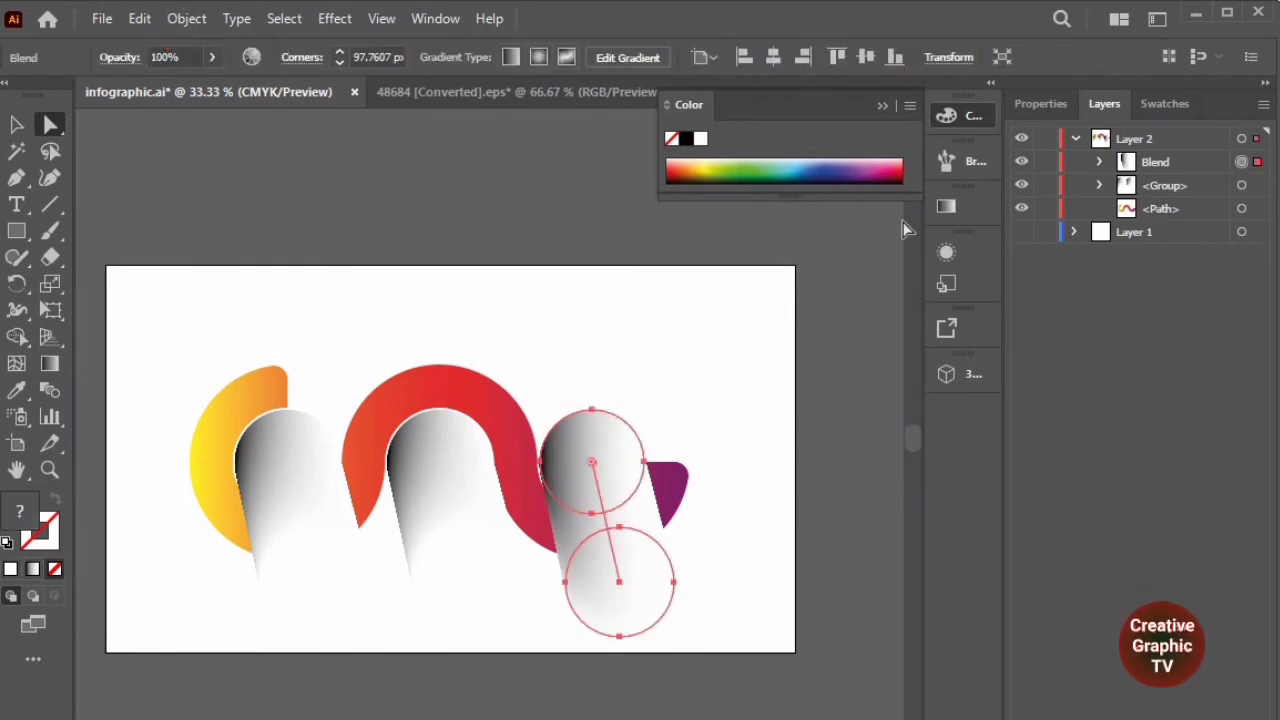
click(1160, 106)
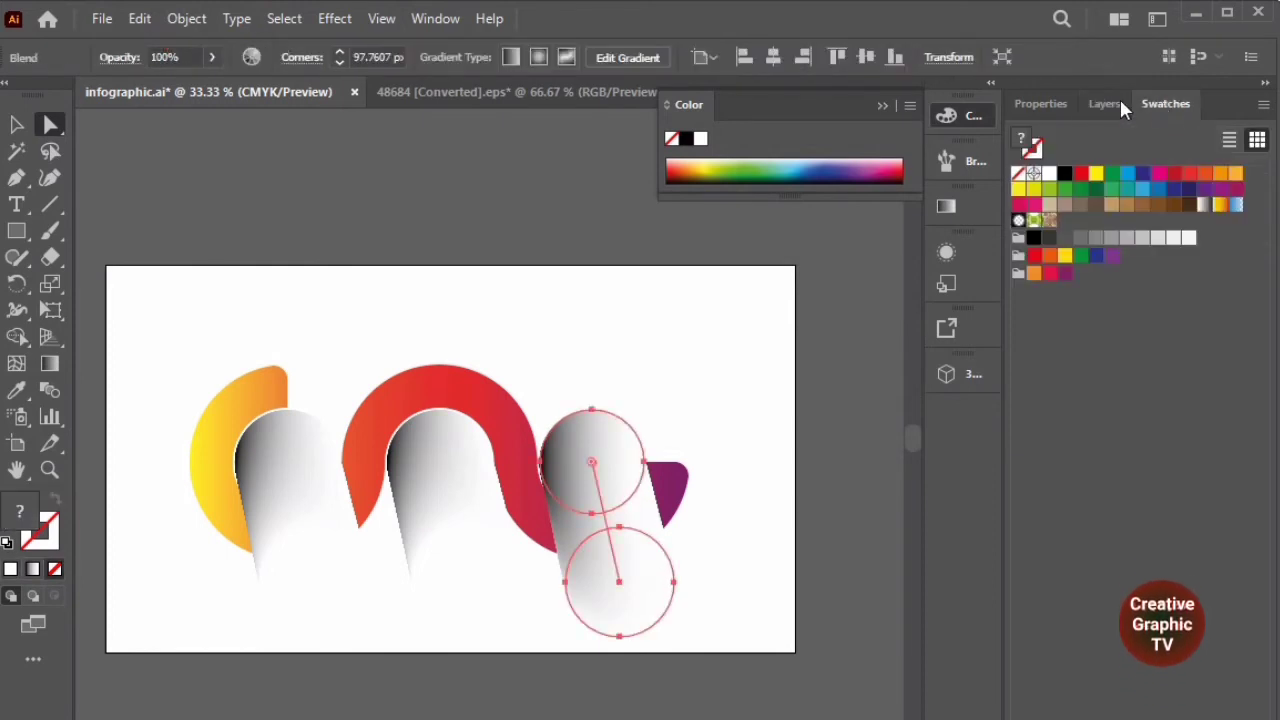
click(1041, 101)
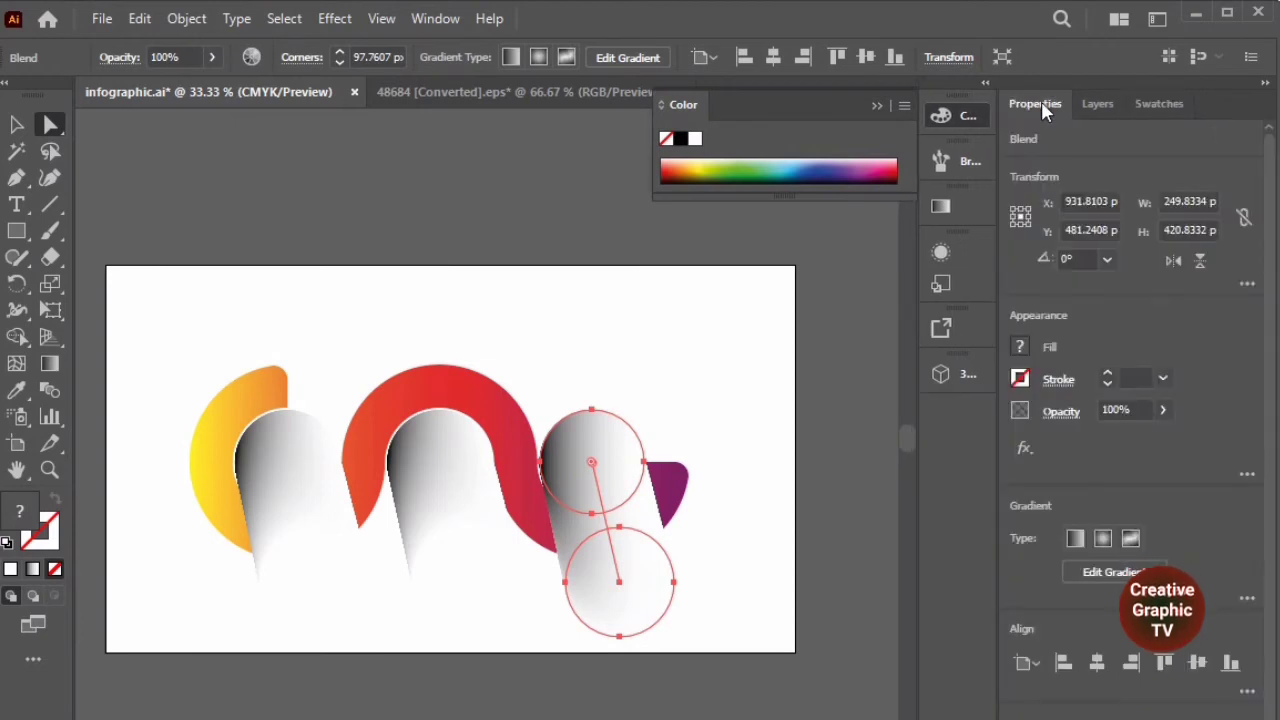
click(1163, 410)
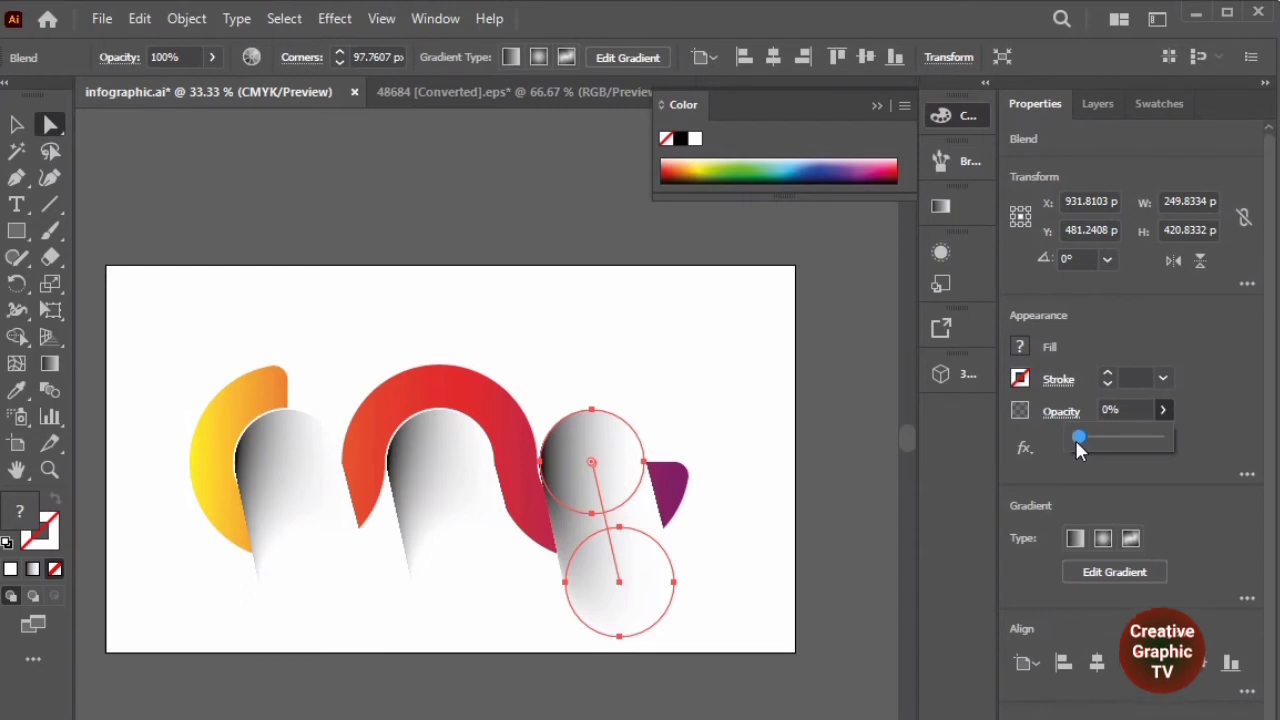
drag(1076, 440, 1091, 440)
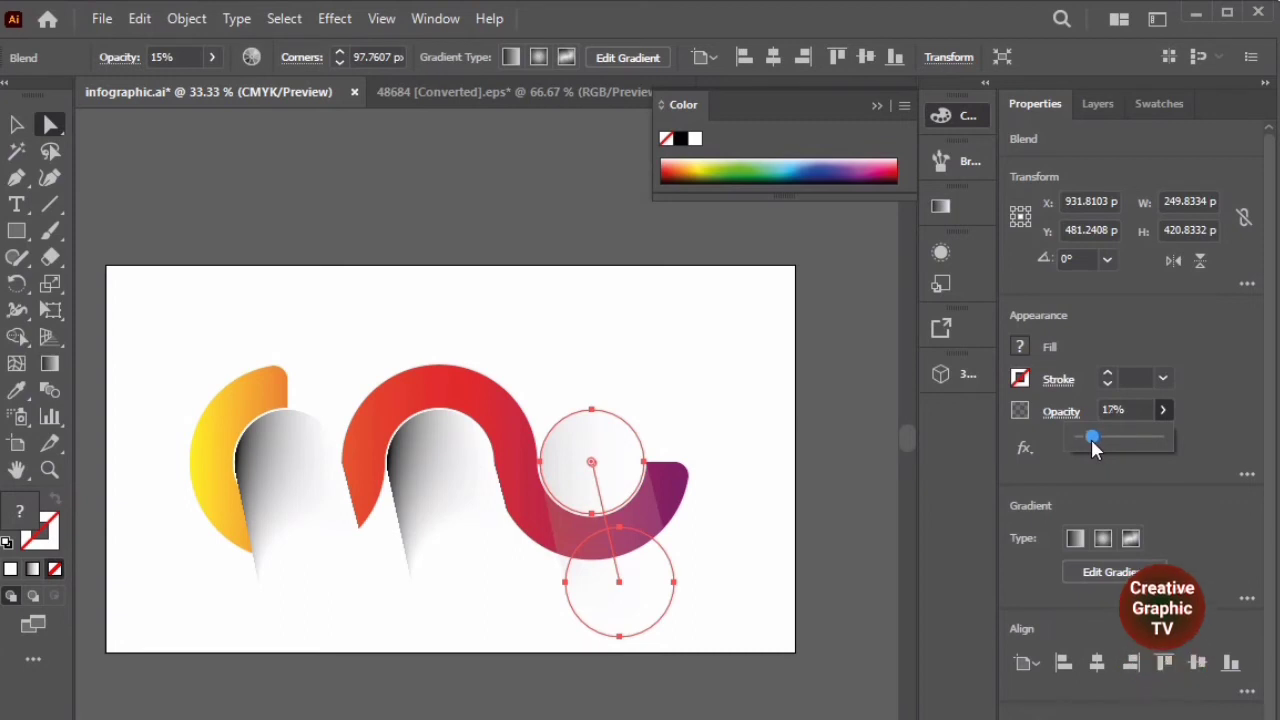
Lower the opacity of the middle gradient circle and its white circle below to 15%.
click(432, 464)
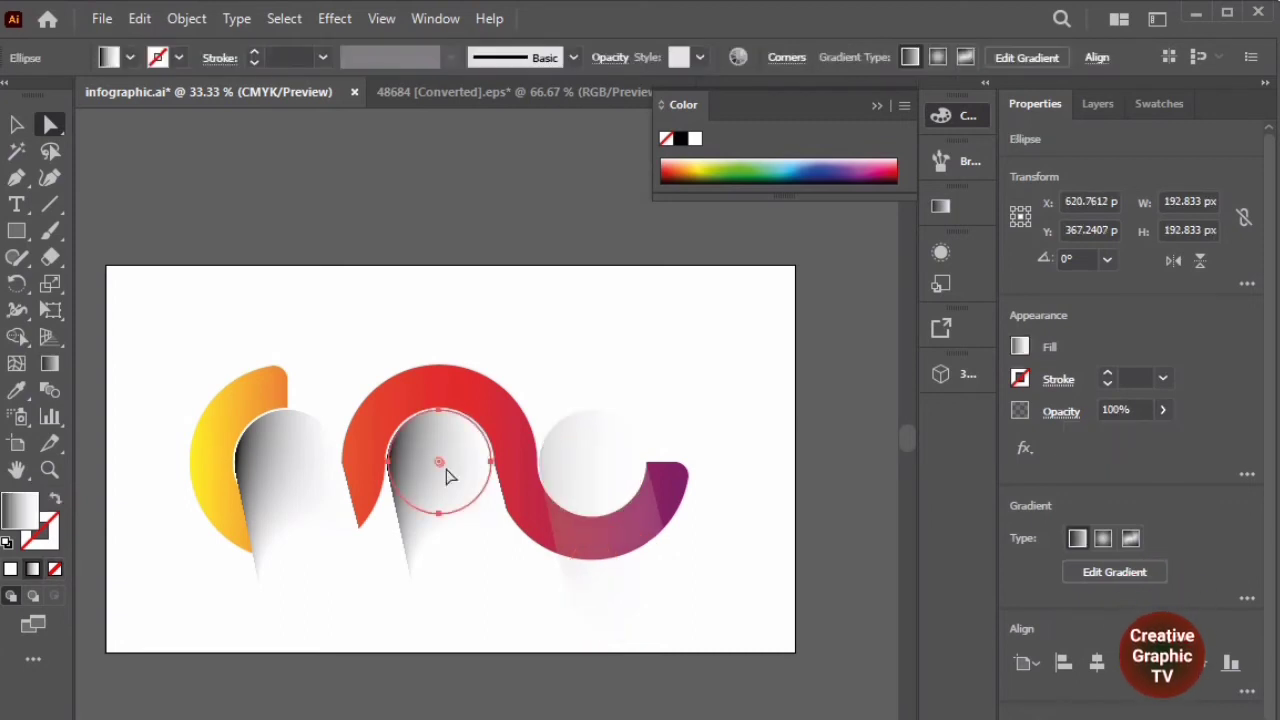
shift+click(471, 590)
click(1163, 410)
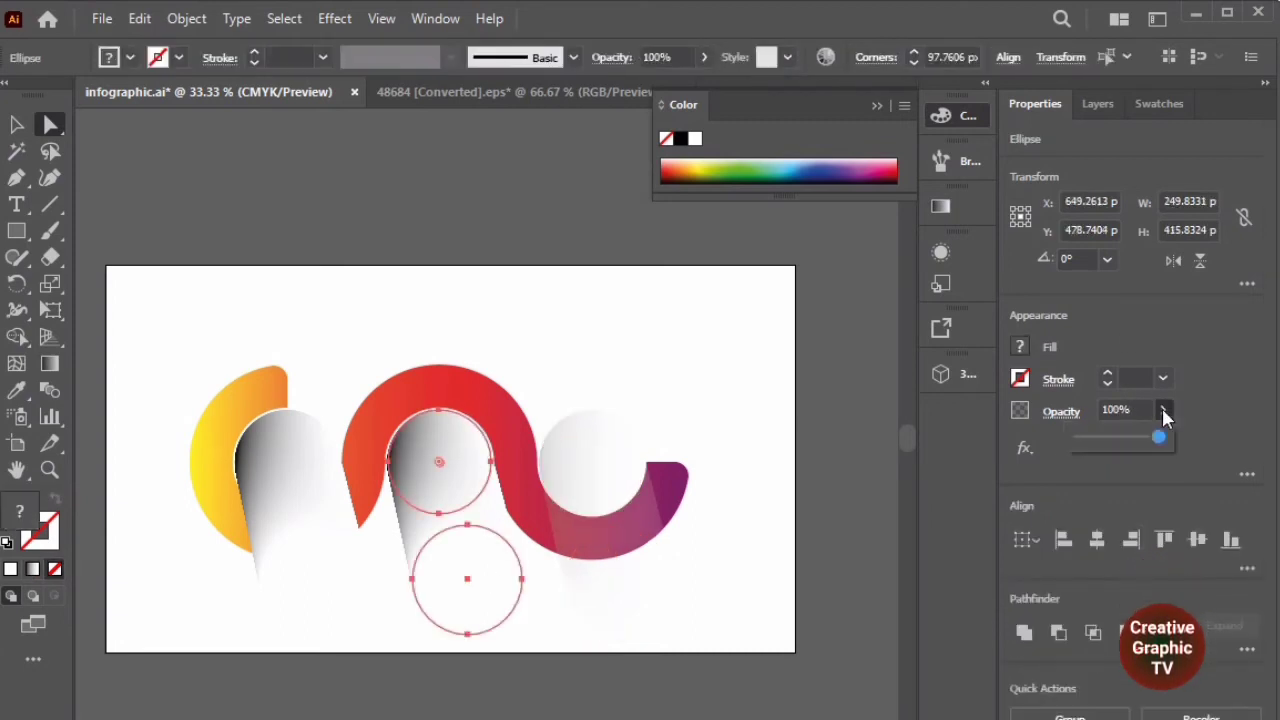
drag(1094, 436, 1091, 436)
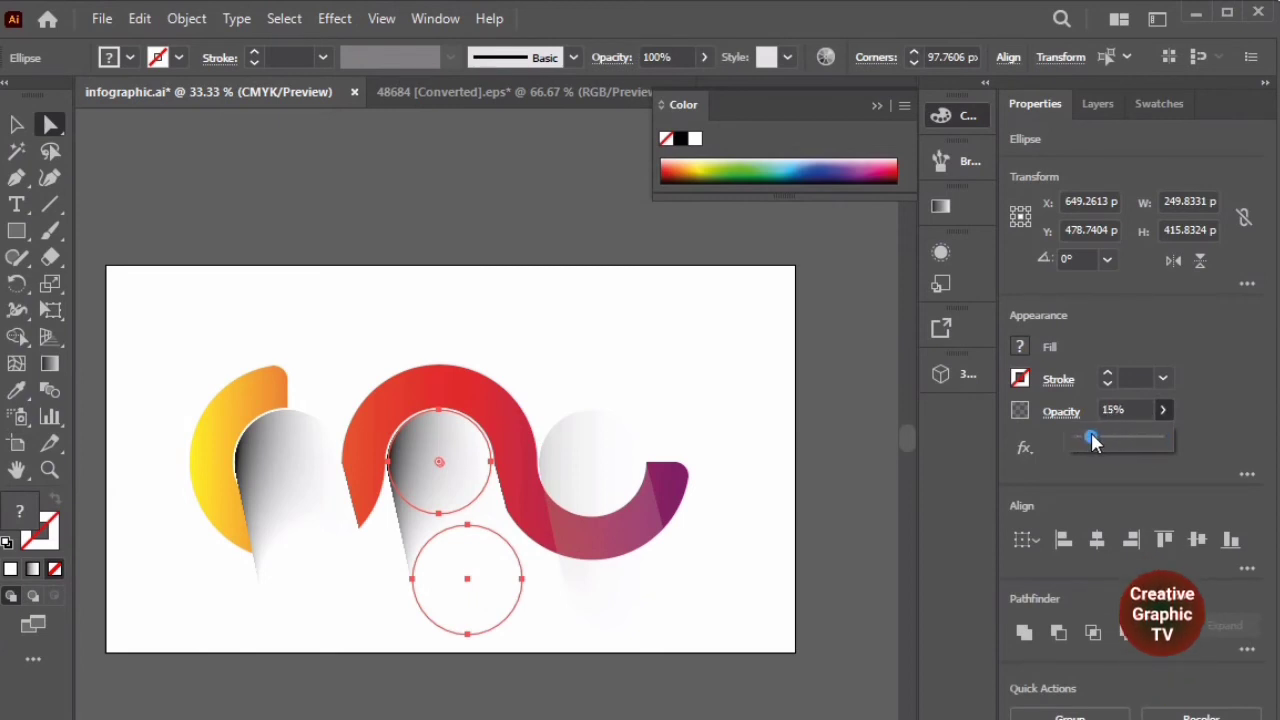
Lower the opacity of the first gradient circle, at the yellow end, and its white circle below to 15%.
click(280, 462)
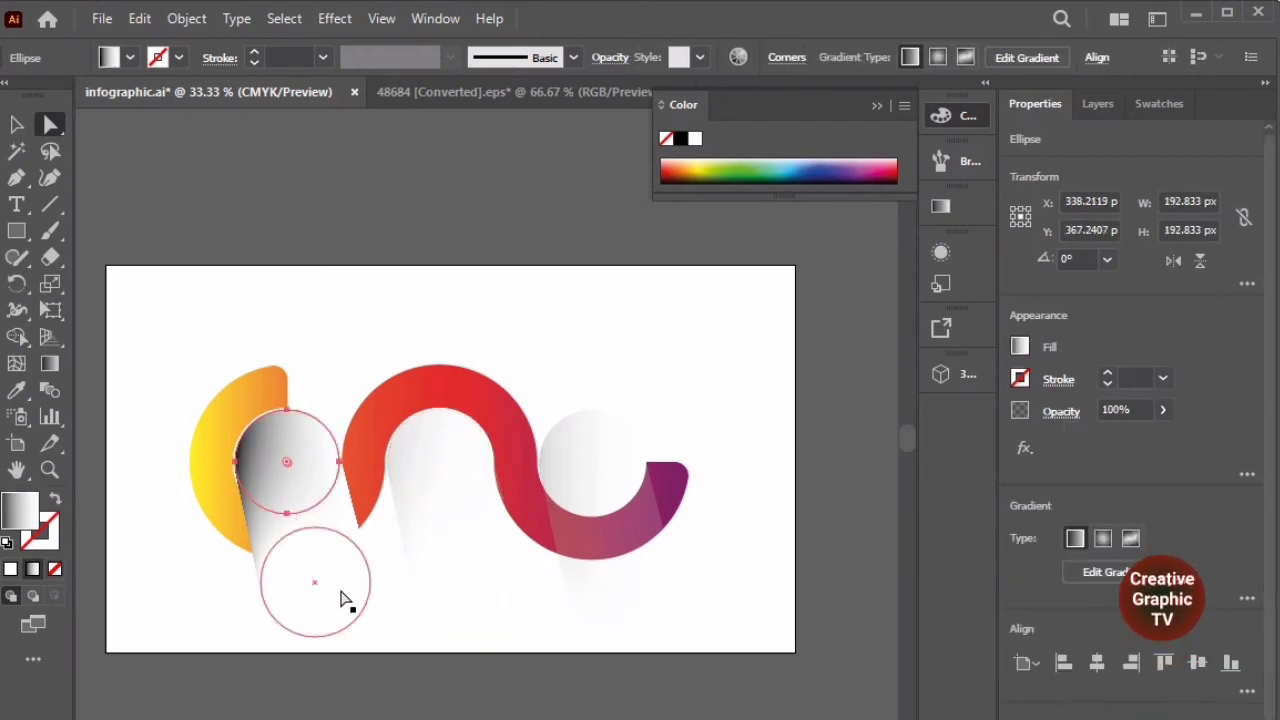
shift+click(341, 598)
click(1162, 409)
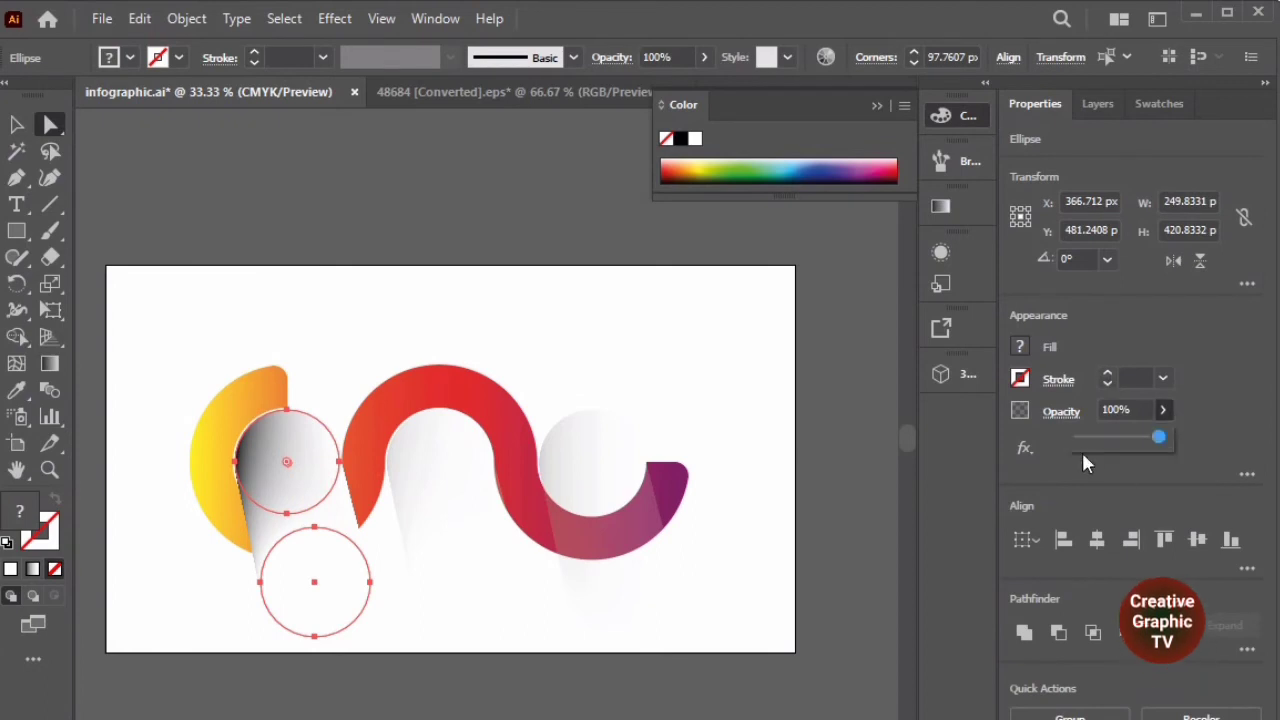
drag(1160, 438, 1089, 438)
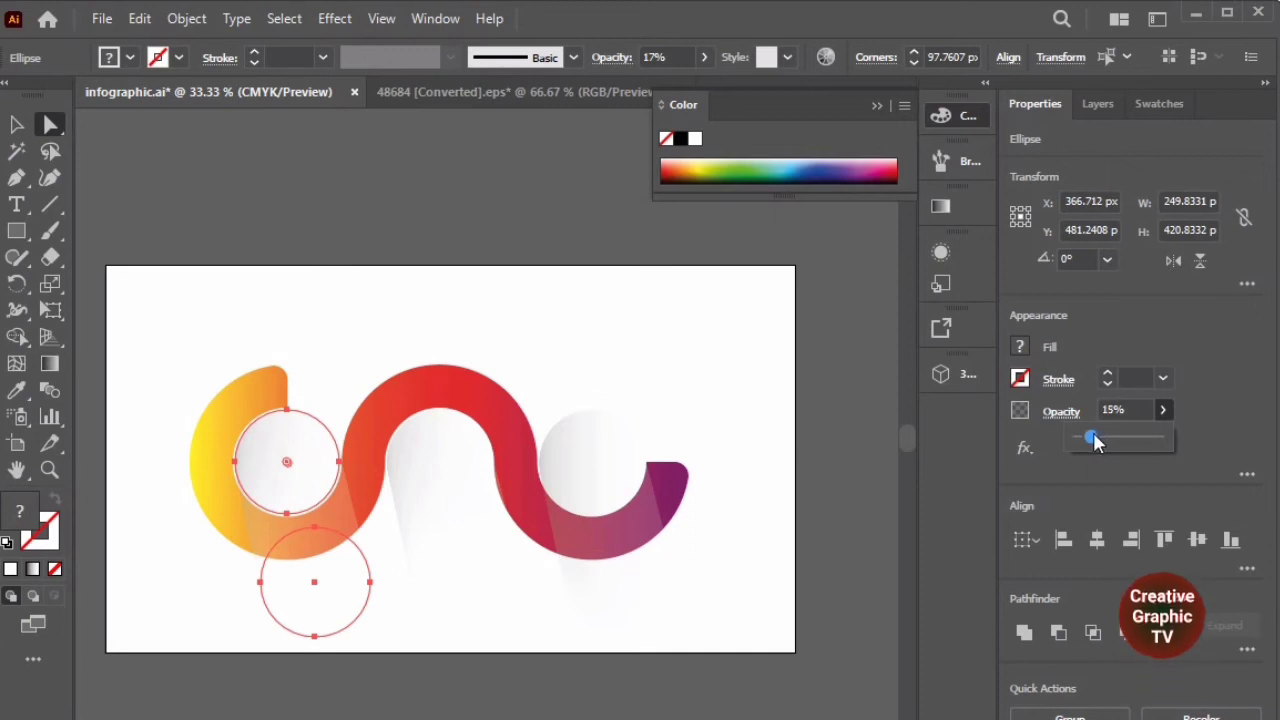
click(701, 299)
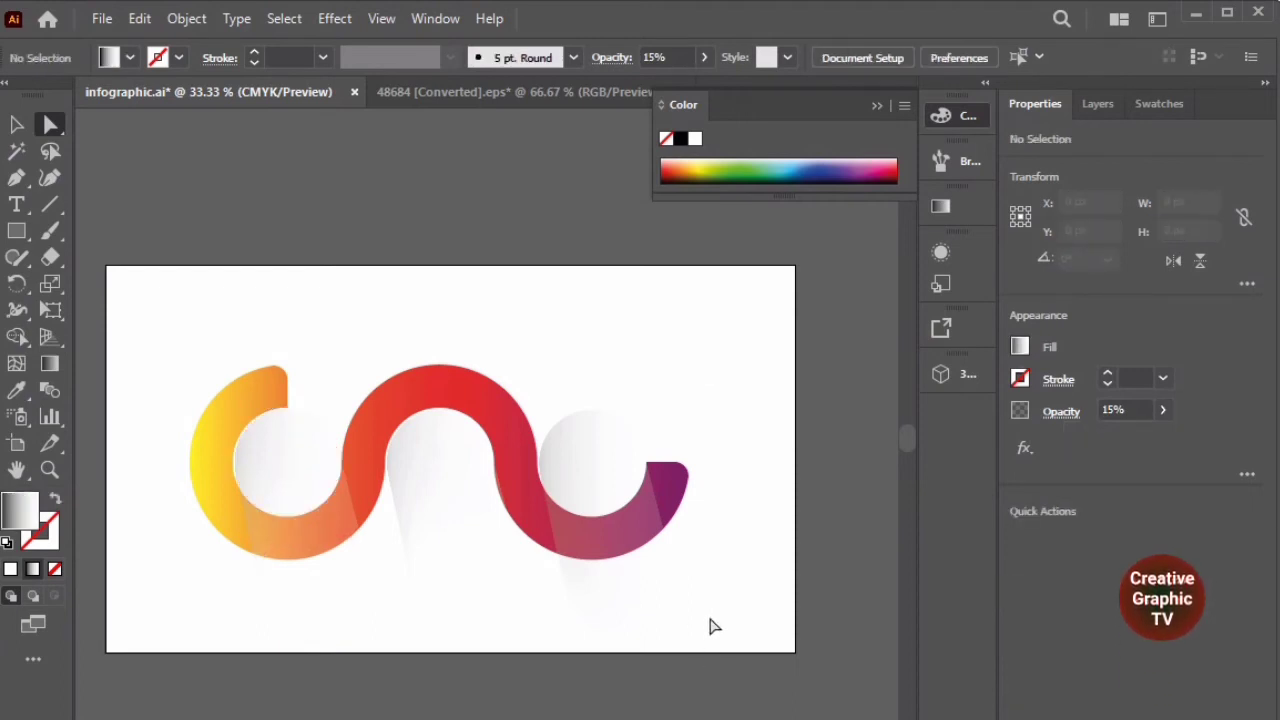
Try the wave path above the blend and group in Layer 2, and return it to the bottom of that layer.
click(665, 491)
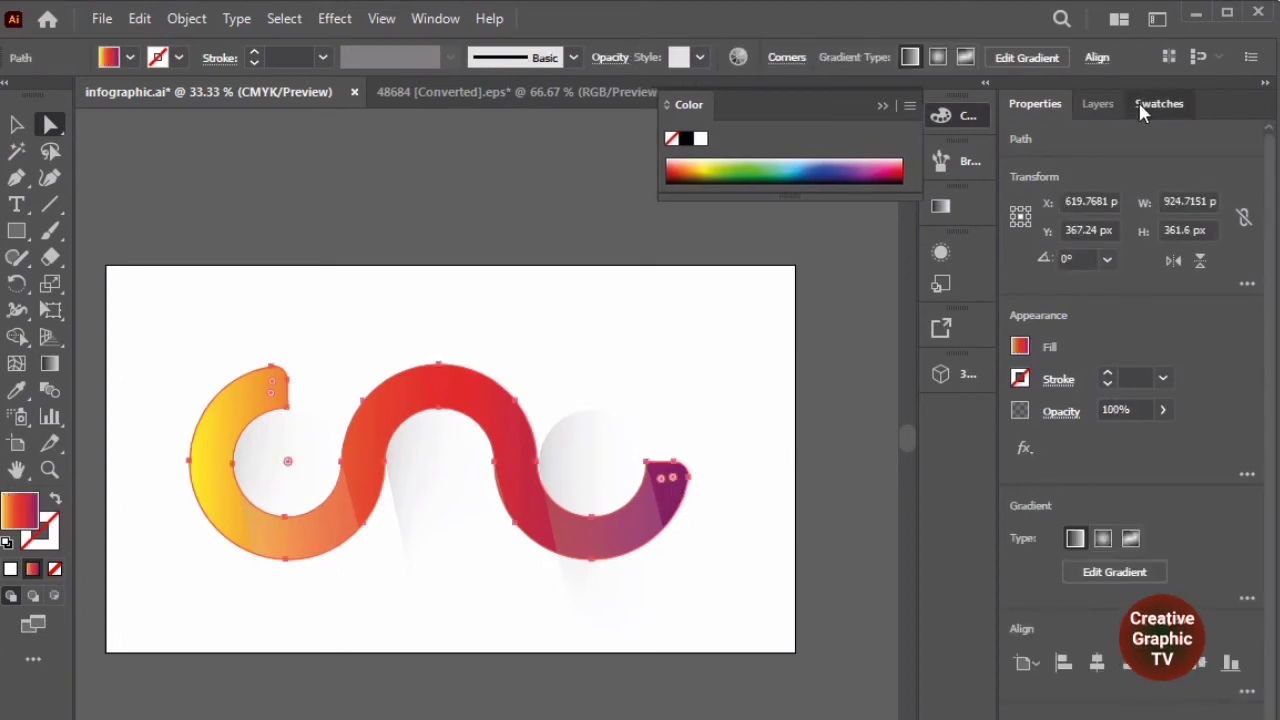
click(1100, 103)
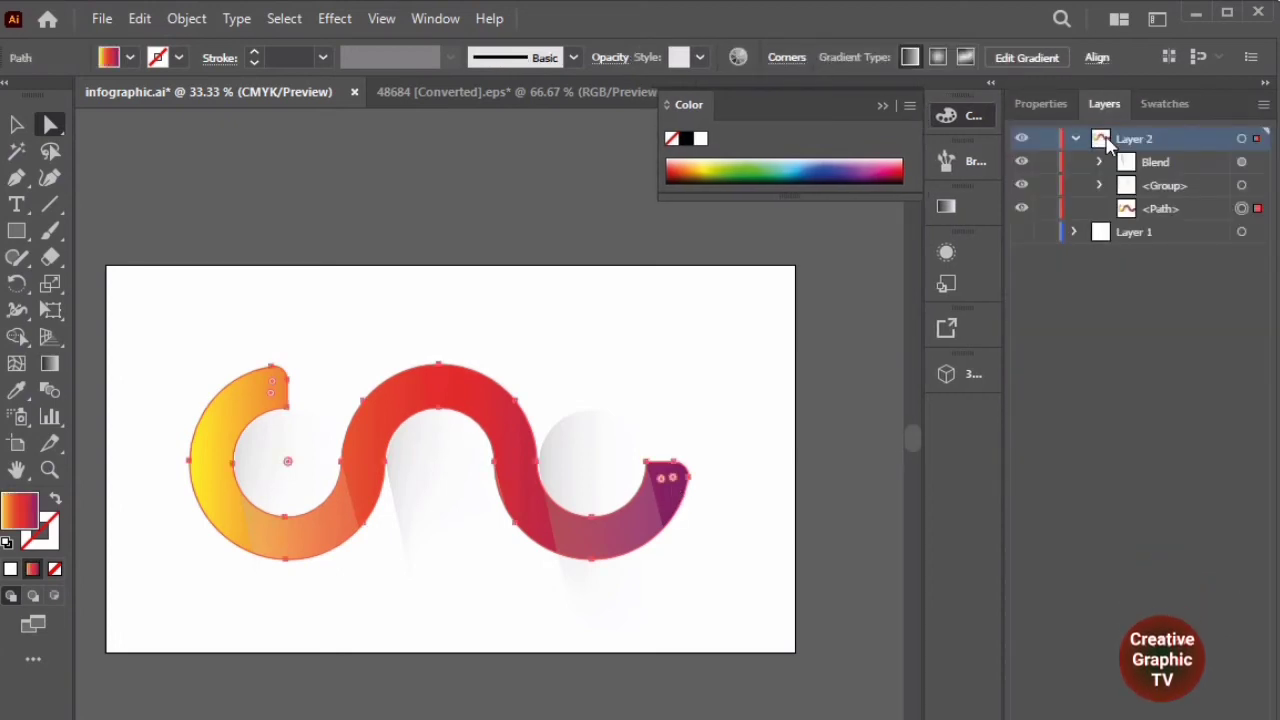
click(1128, 212)
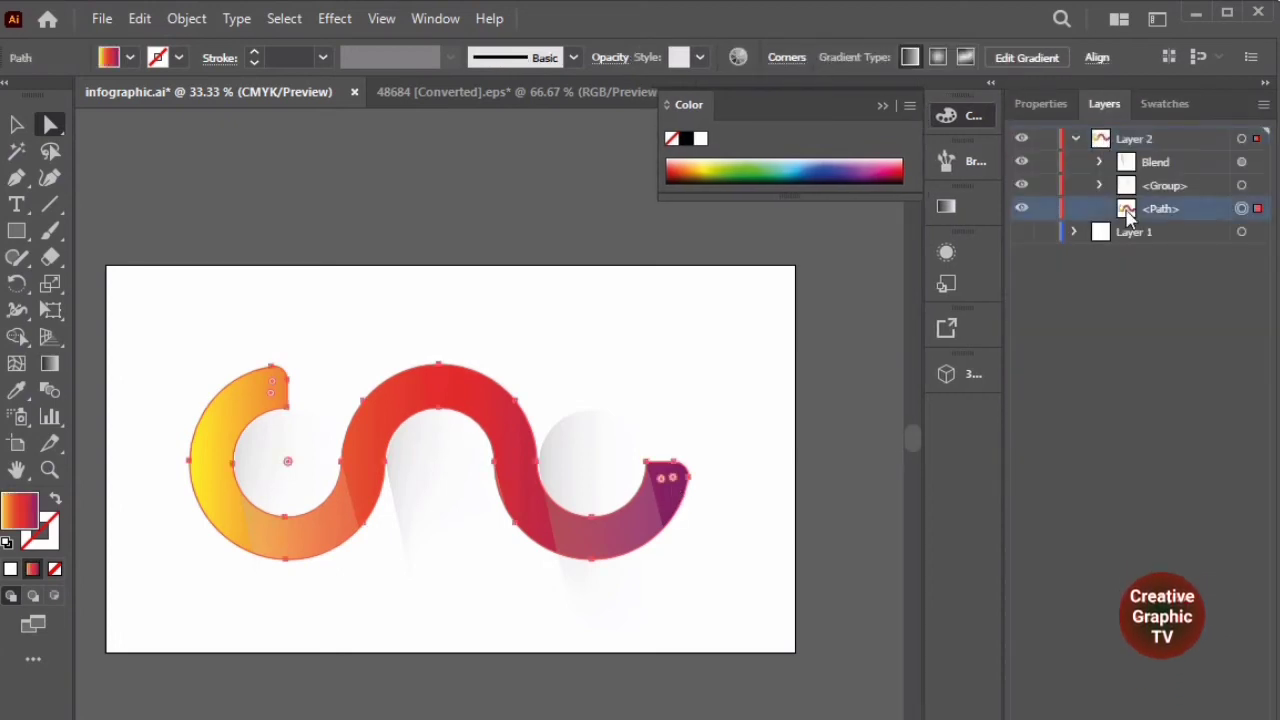
drag(1128, 214, 1150, 158)
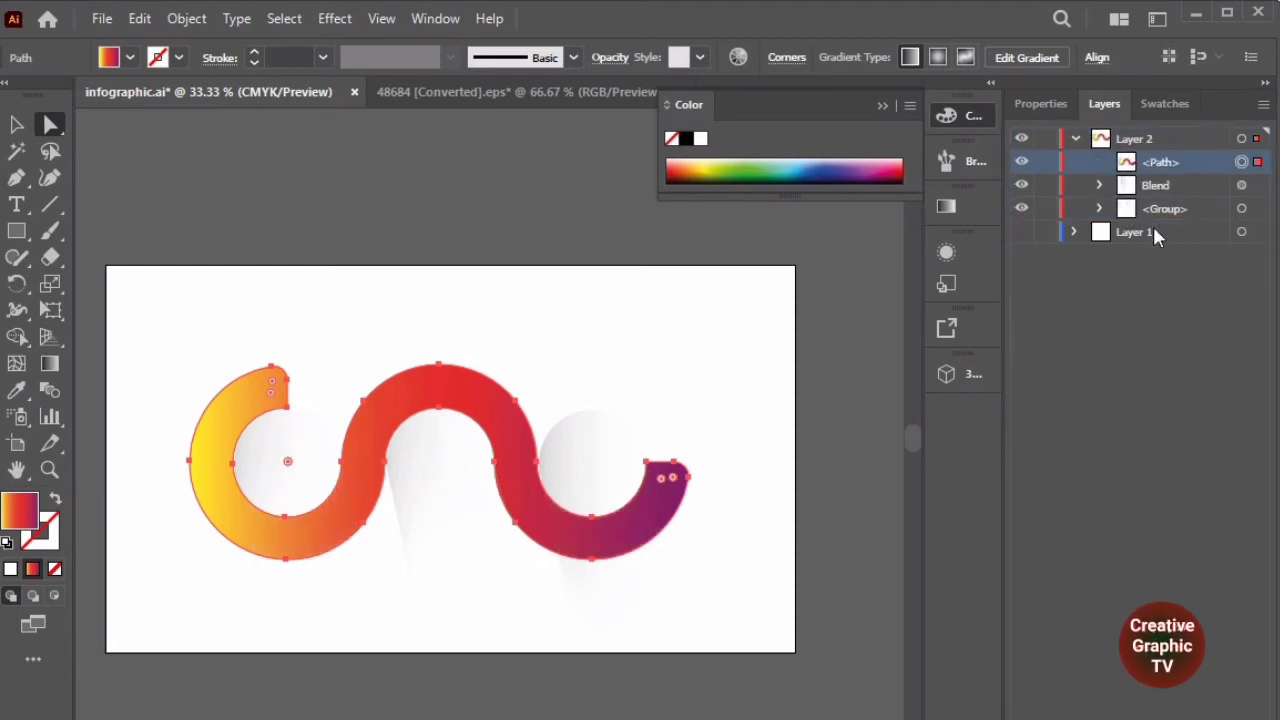
click(866, 258)
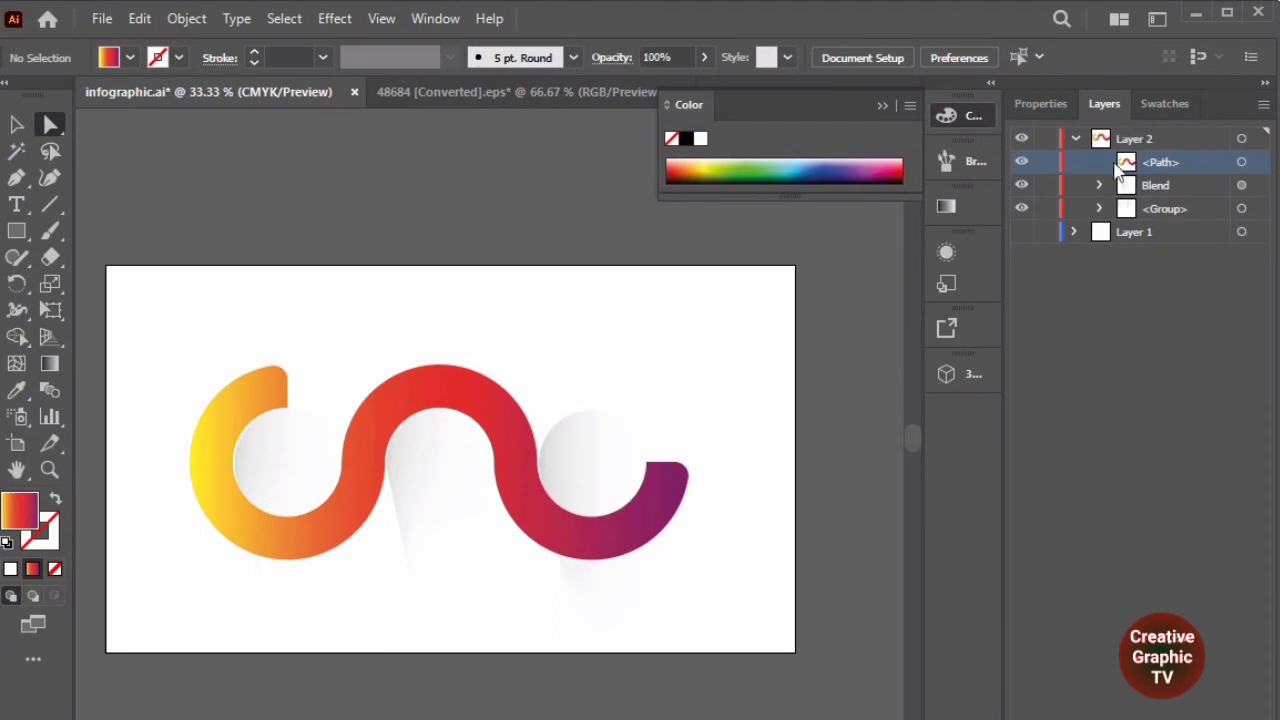
drag(1137, 168, 1146, 220)
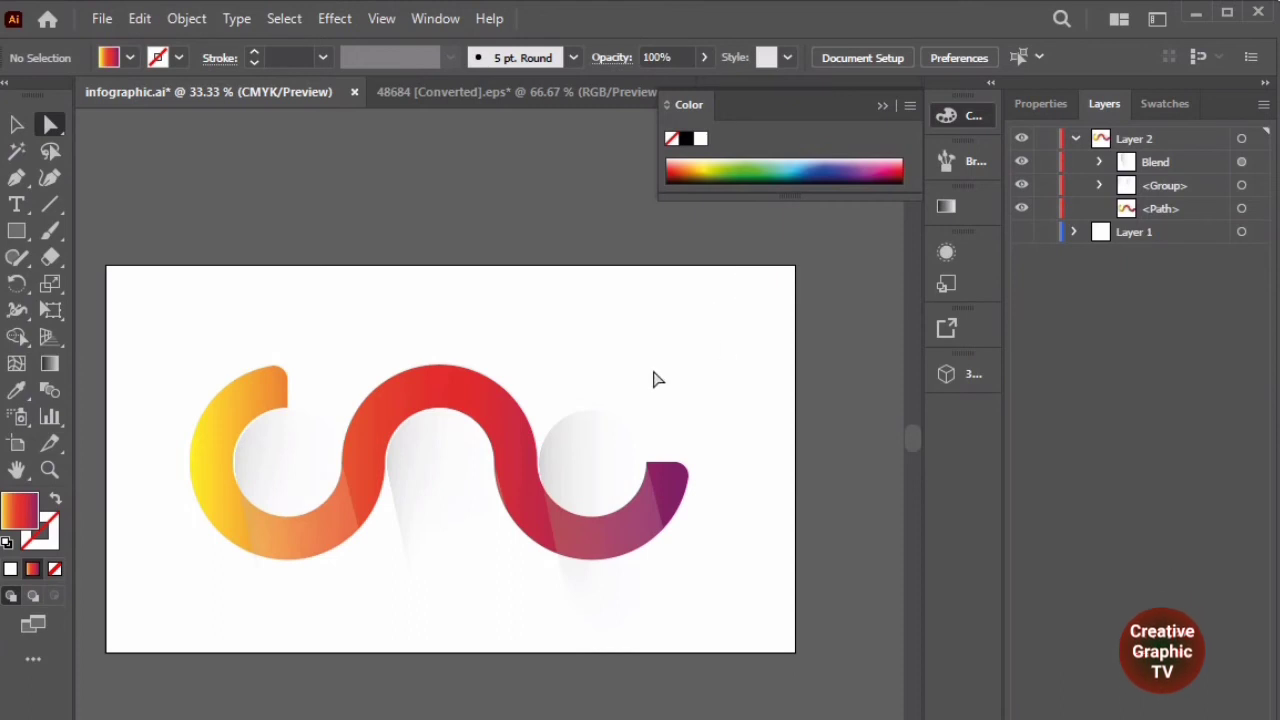
Set the opacity of the blend spine at the wave's purple end to 32%.
click(585, 498)
click(599, 494)
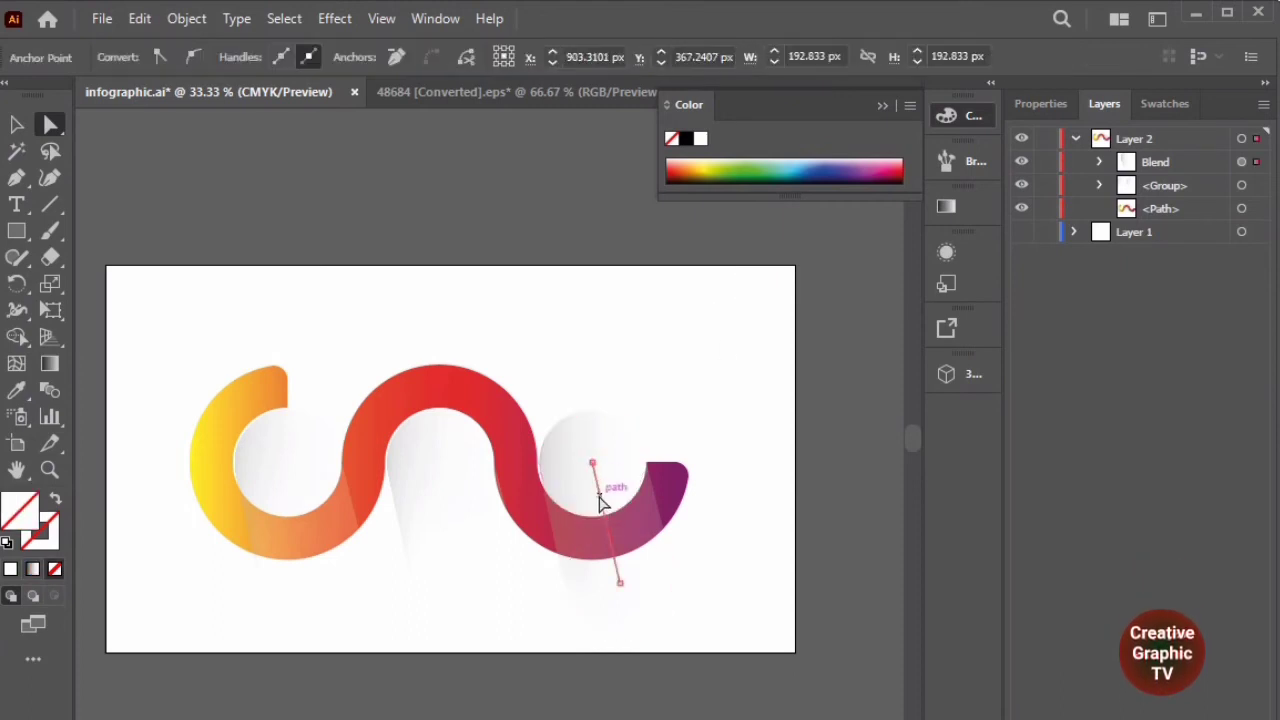
click(1042, 103)
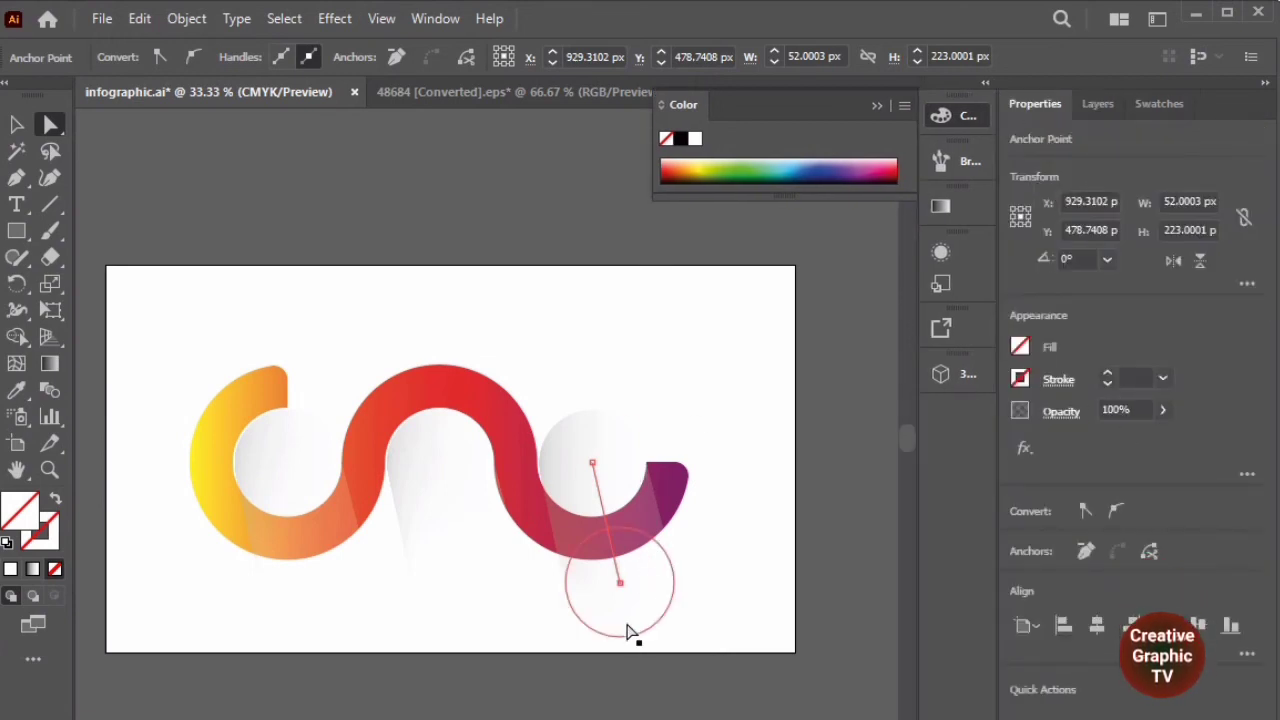
click(1162, 409)
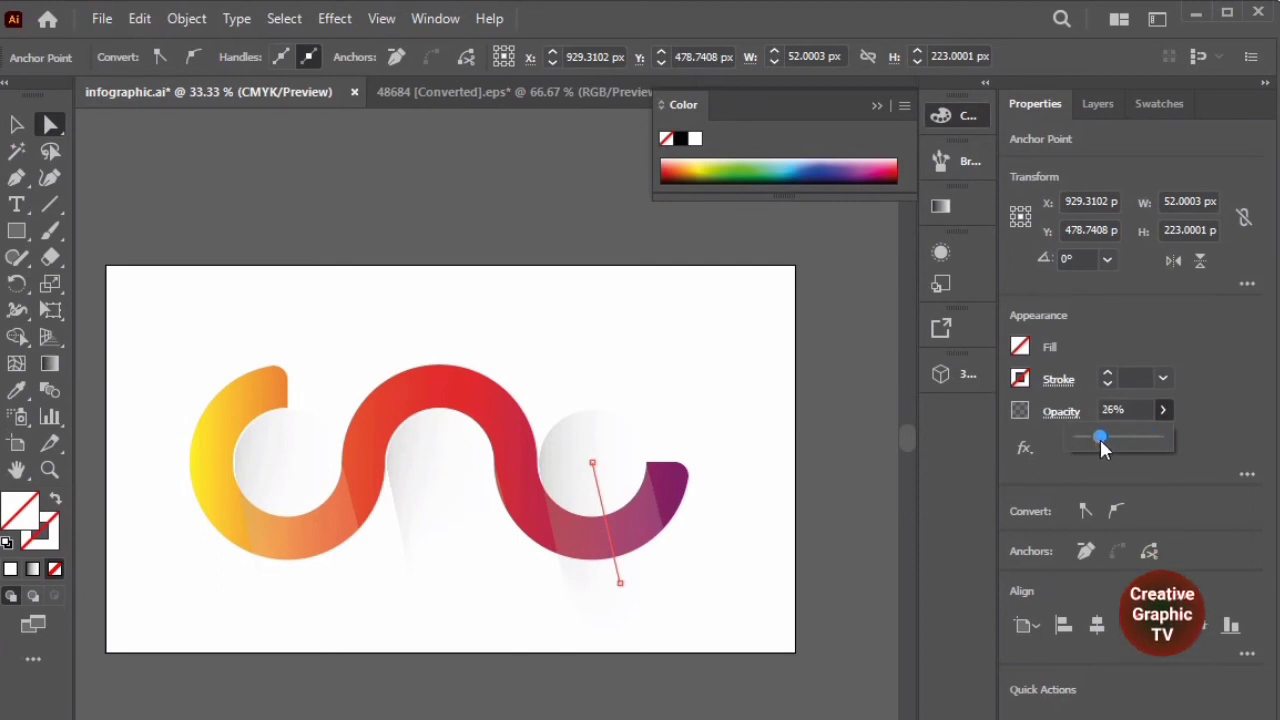
drag(1100, 445, 1105, 446)
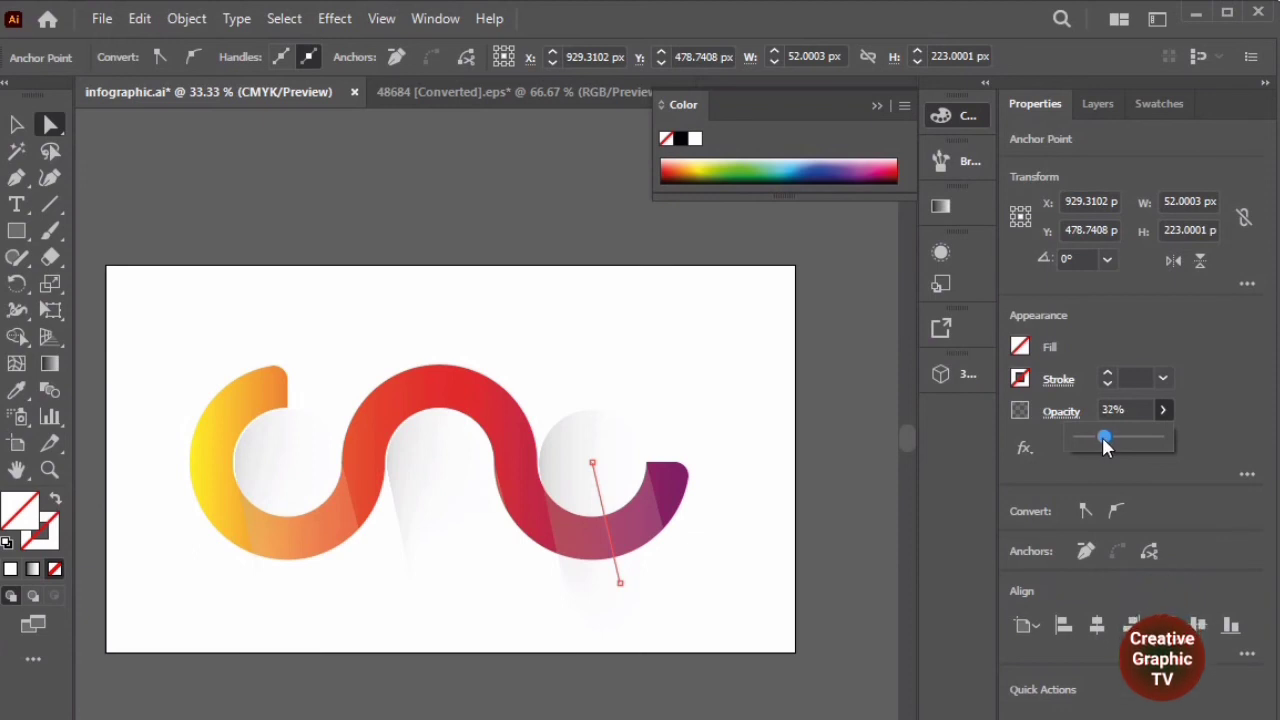
Change the fill of the lower circle in the purple-end blend to the Black swatch.
click(634, 626)
click(643, 611)
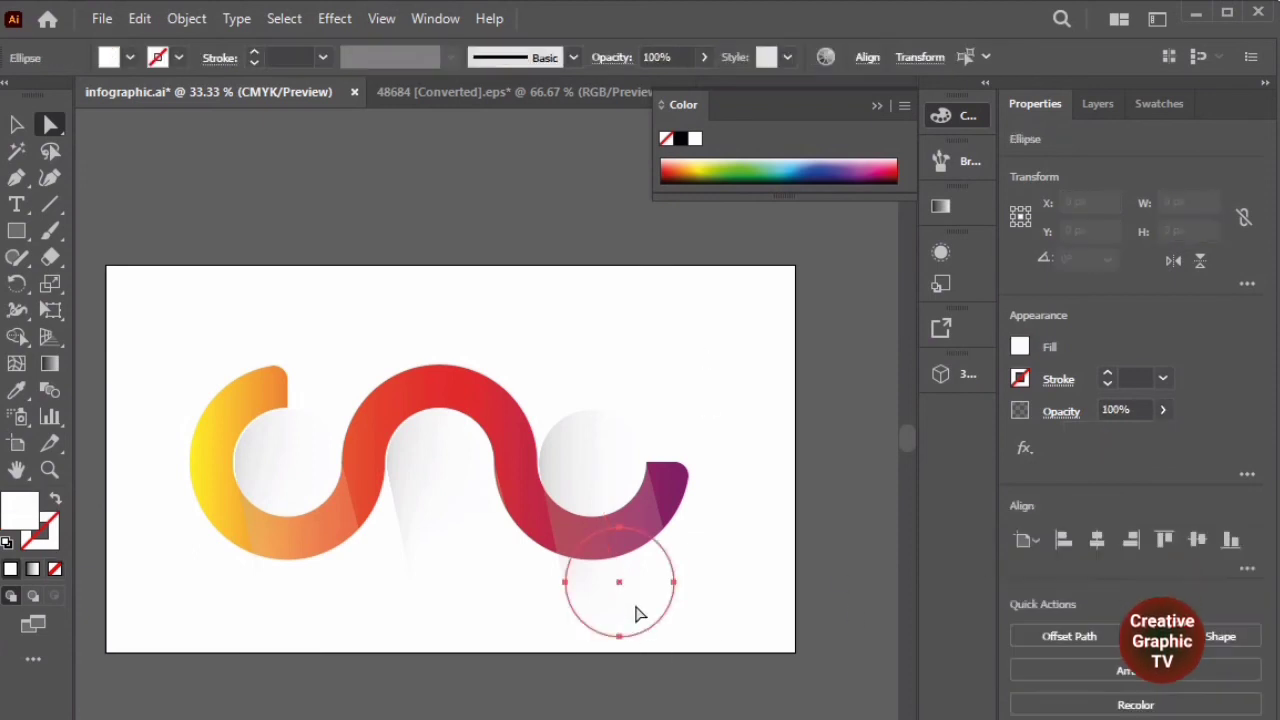
click(1021, 345)
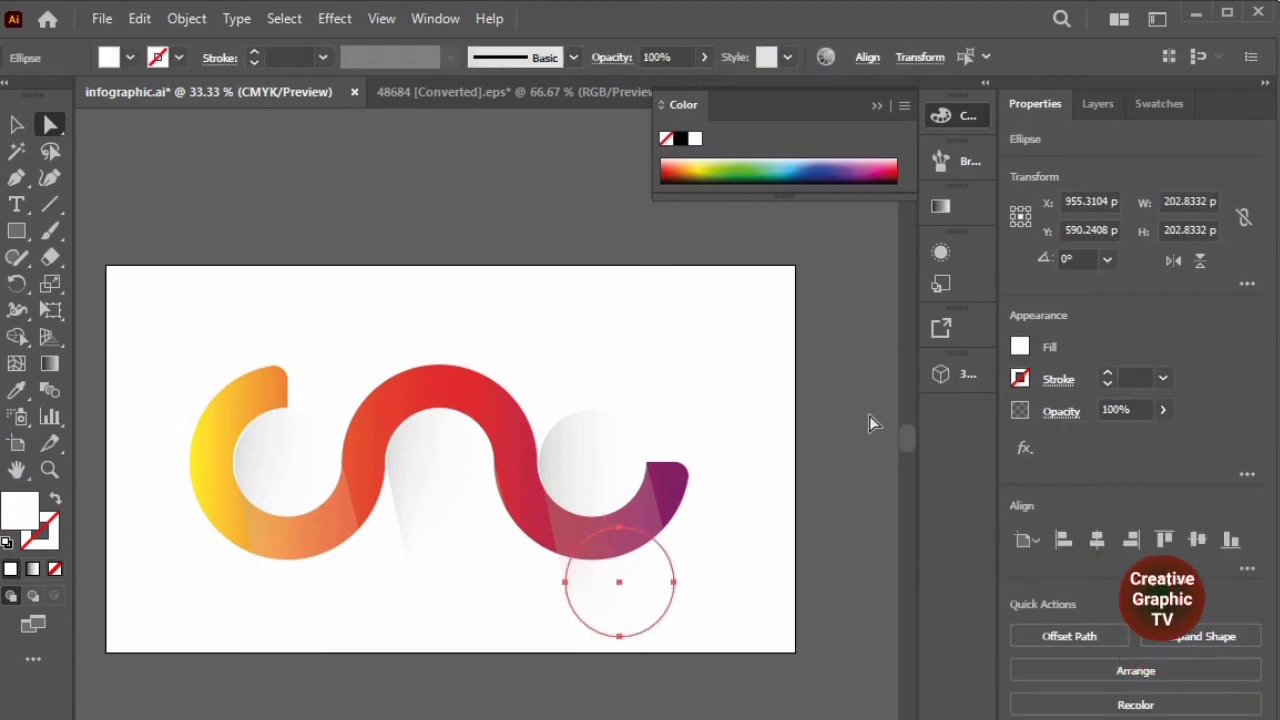
click(1027, 345)
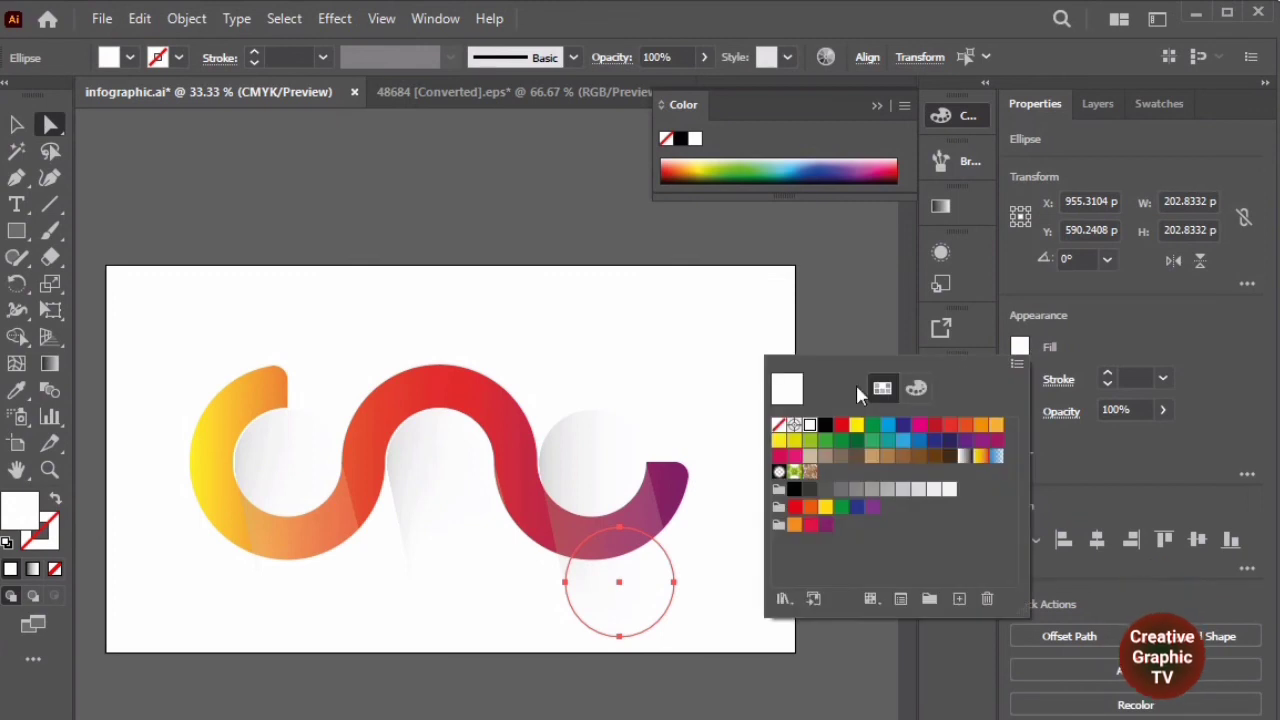
click(825, 428)
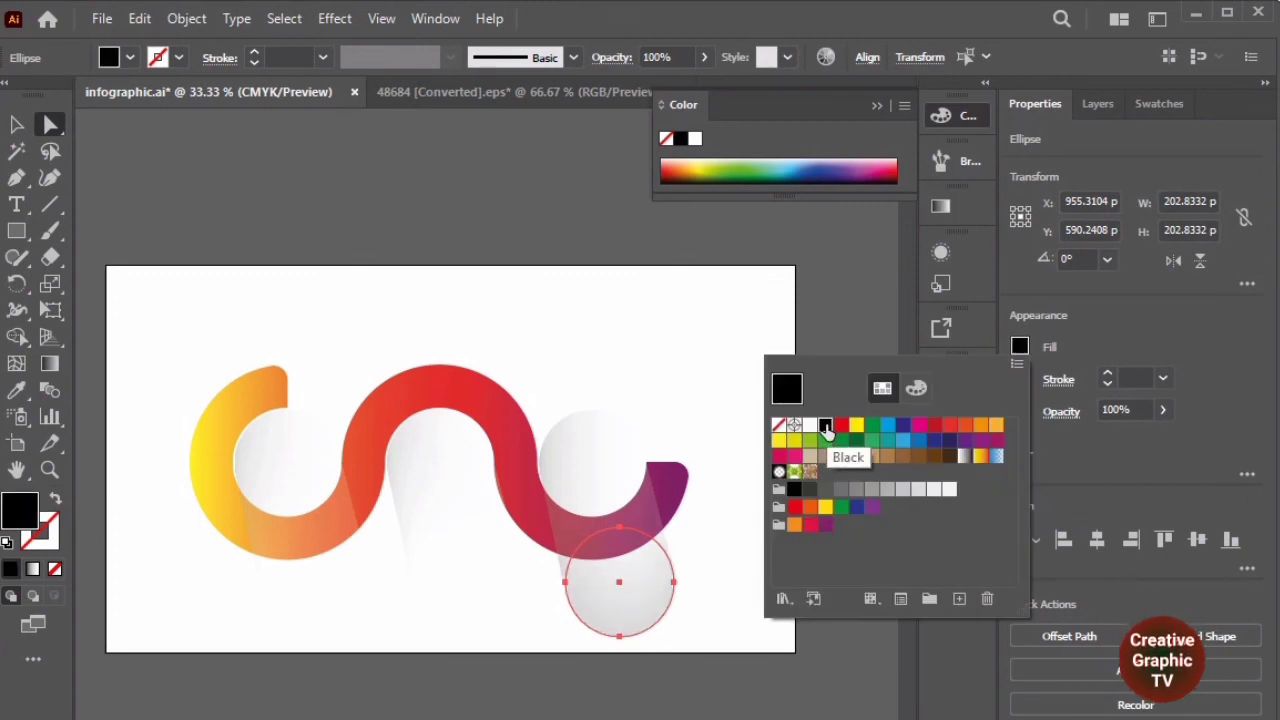
Change the fill of the lower circle in the middle blend to black.
drag(635, 566, 482, 563)
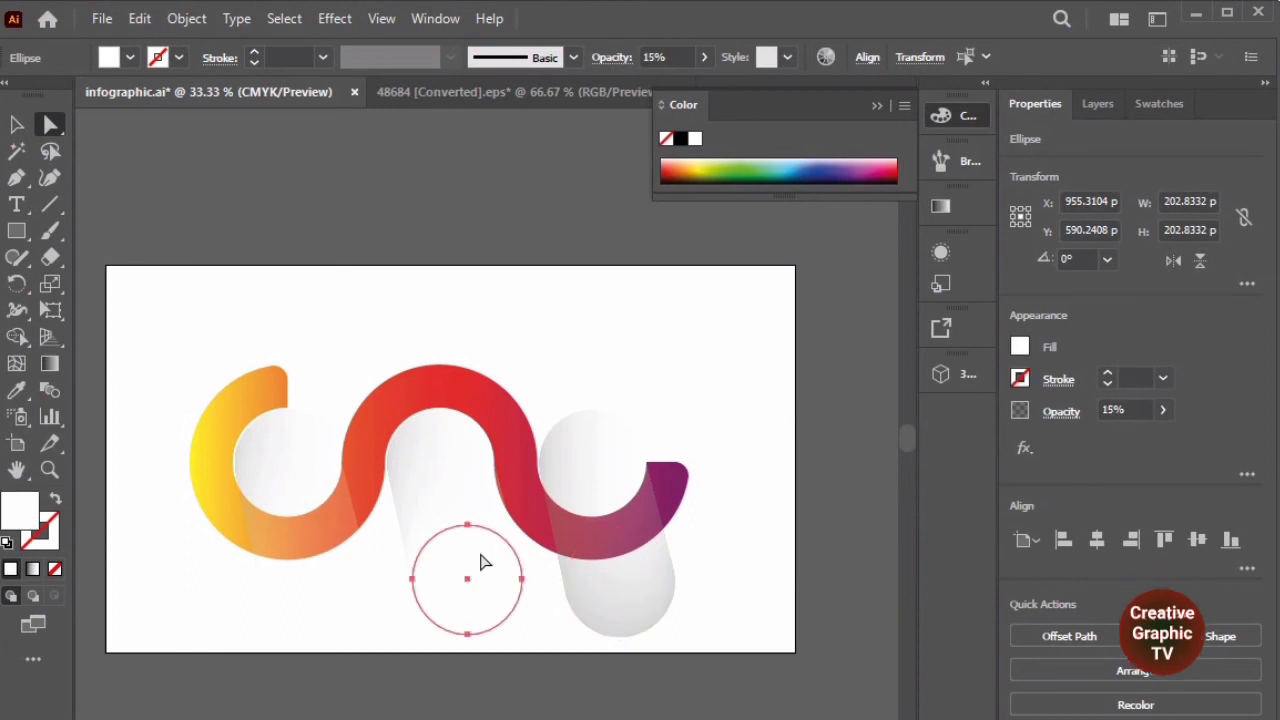
click(1020, 345)
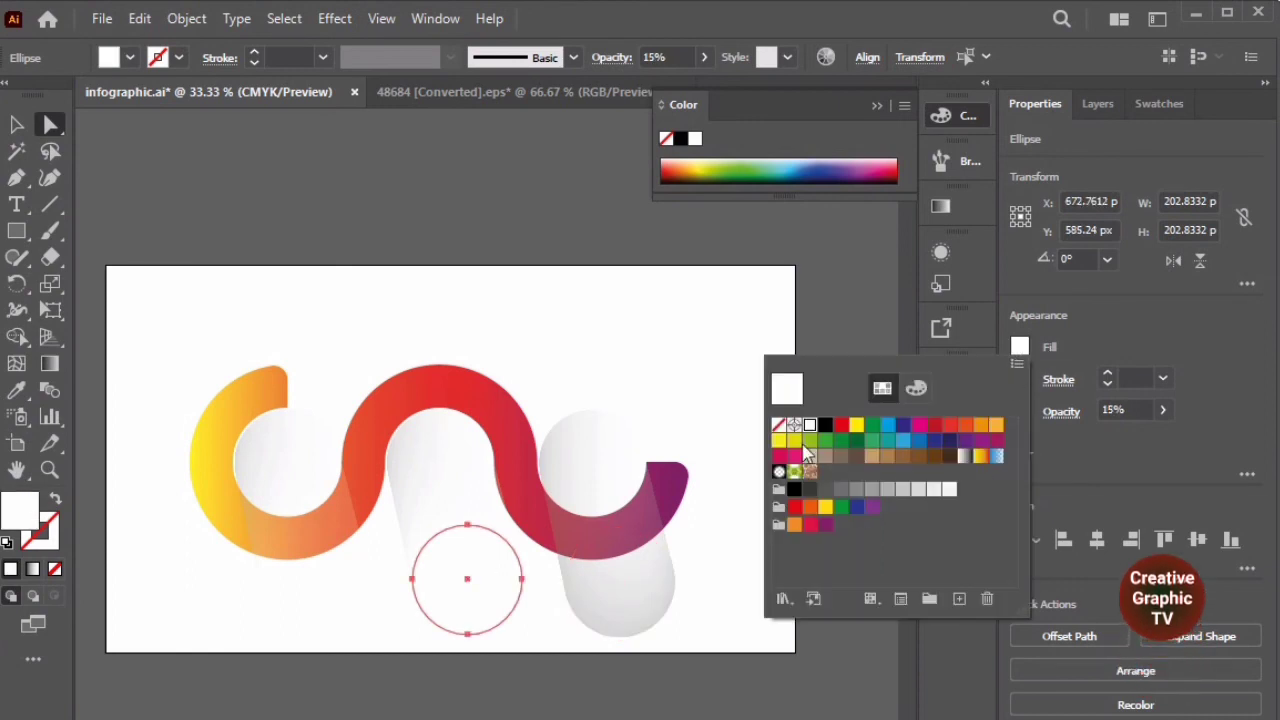
click(322, 600)
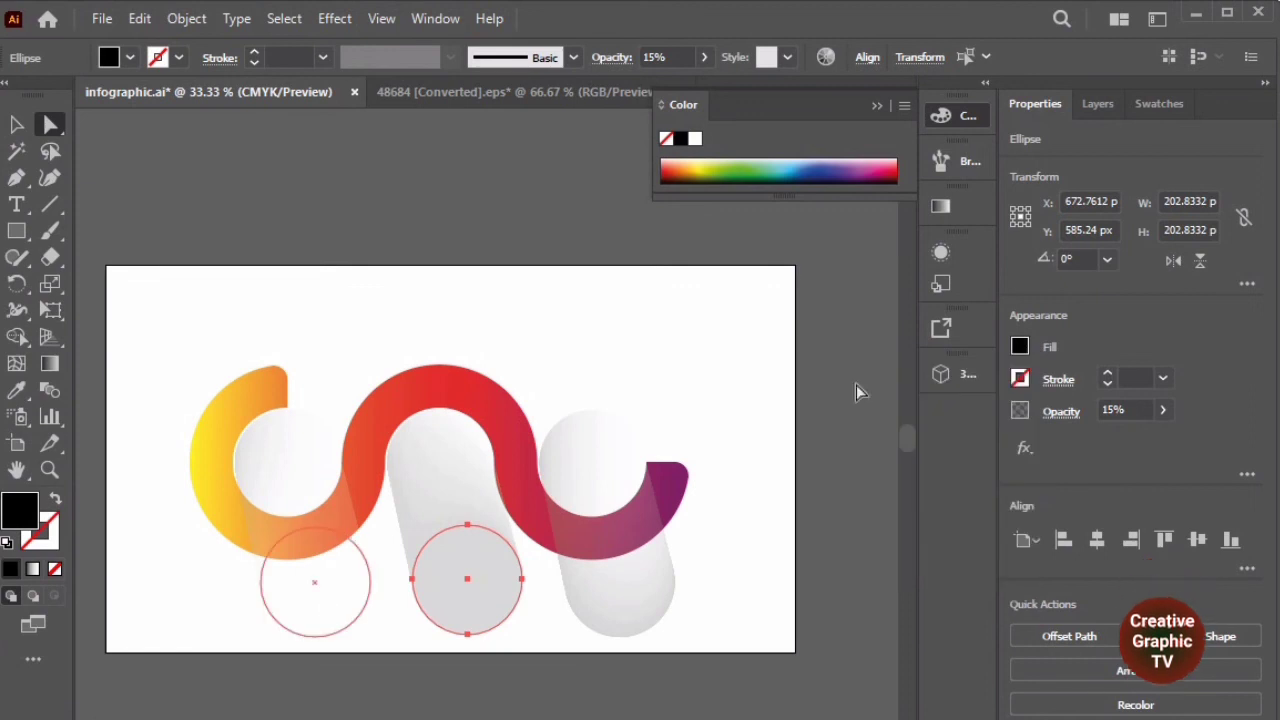
Change the fill of the lower circle in the first blend, at the yellow end, to black.
click(1020, 345)
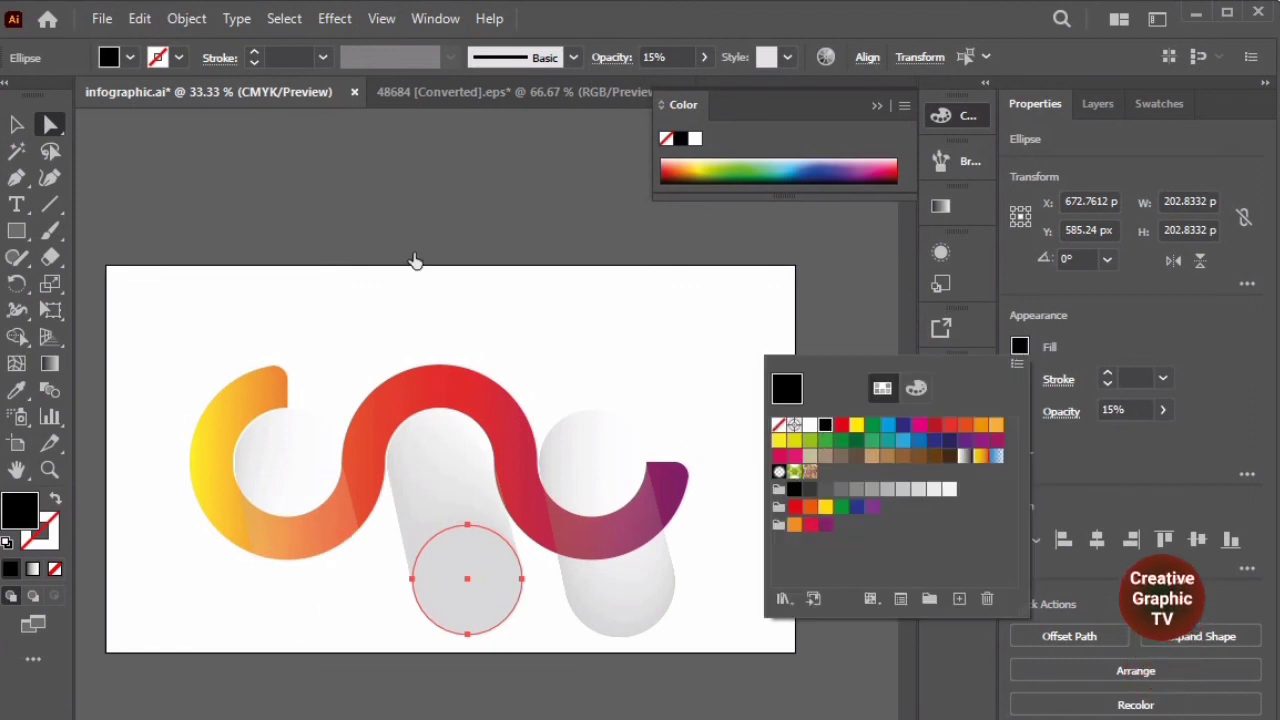
click(369, 202)
click(319, 574)
click(1020, 346)
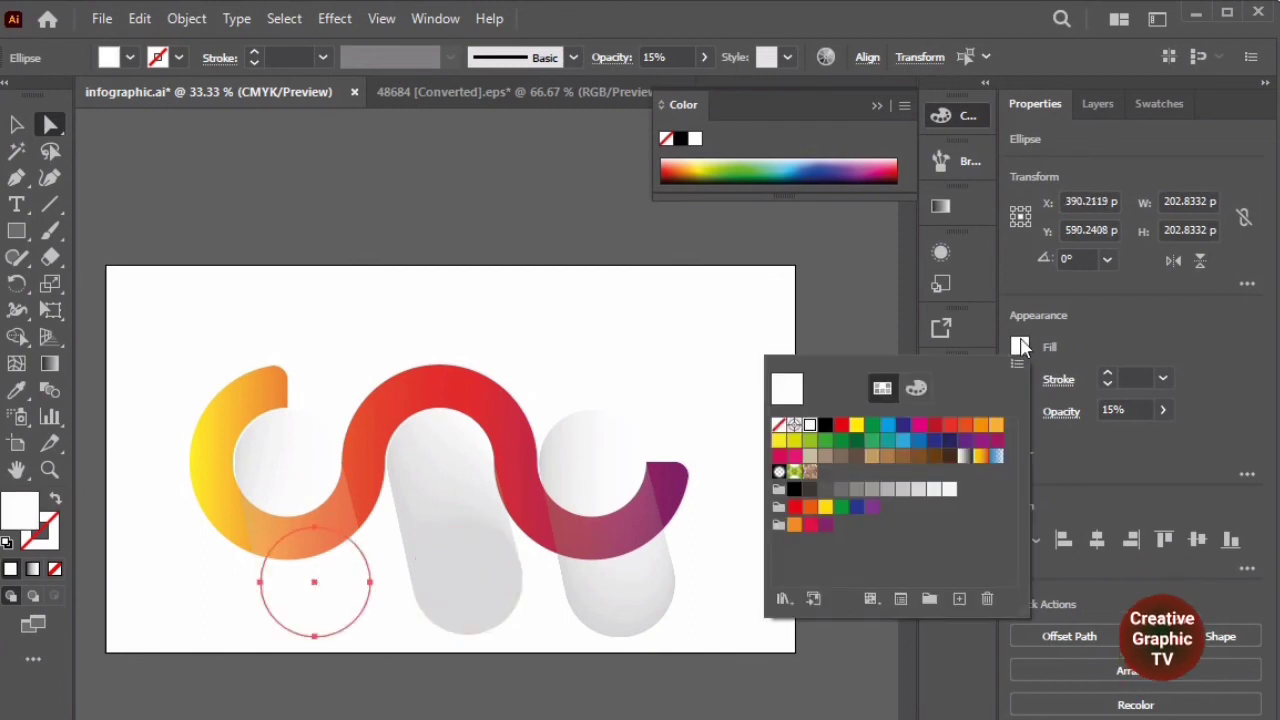
click(527, 212)
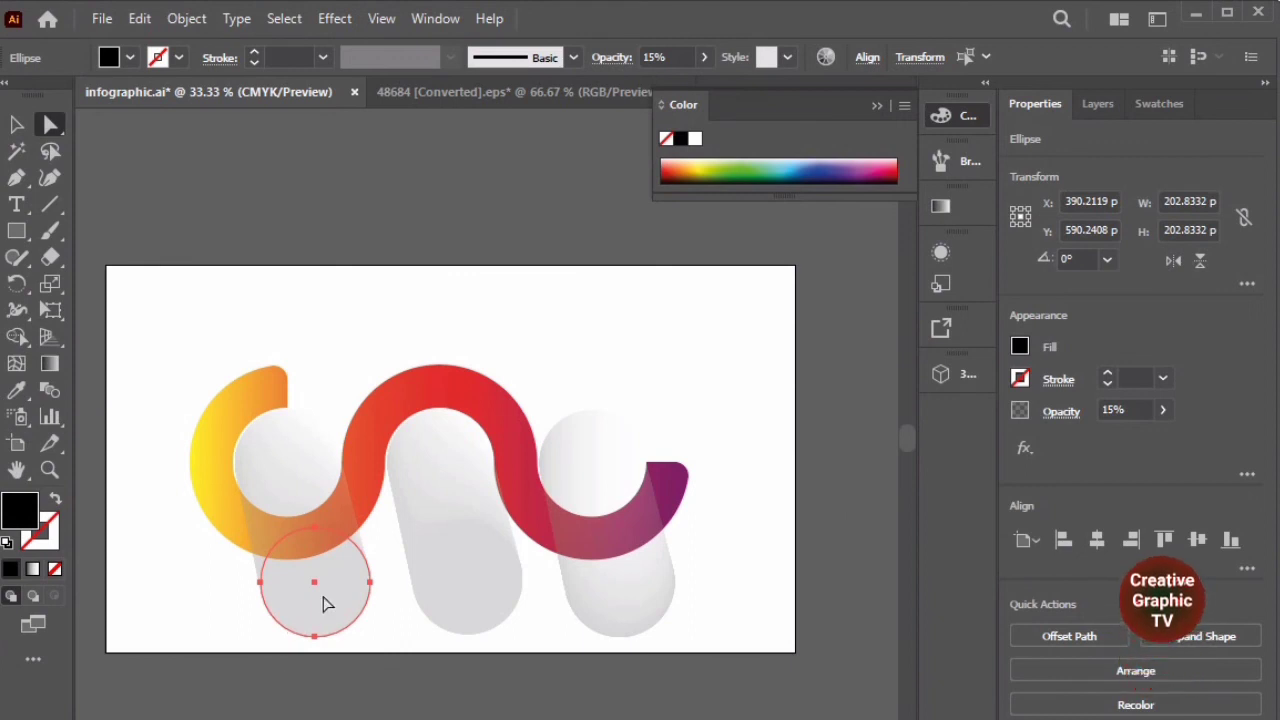
click(396, 273)
Set the opacity of all three black lower circles together to 14%.
click(337, 589)
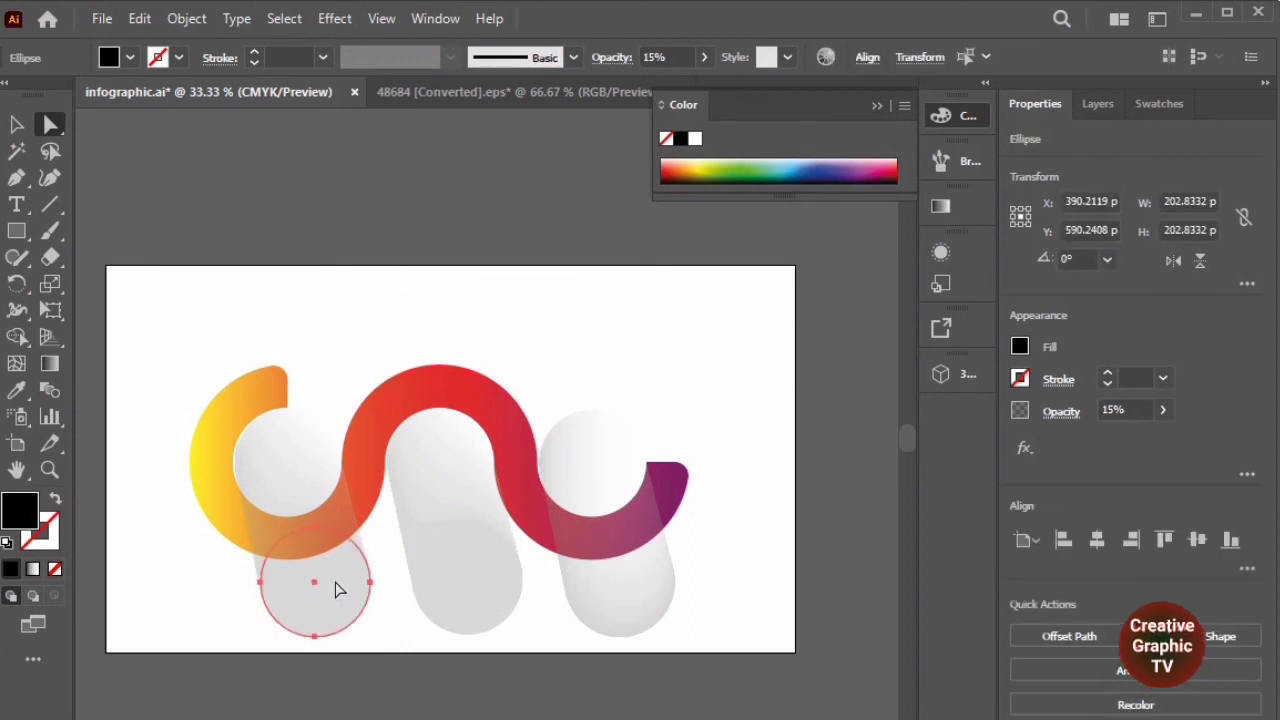
shift+click(464, 593)
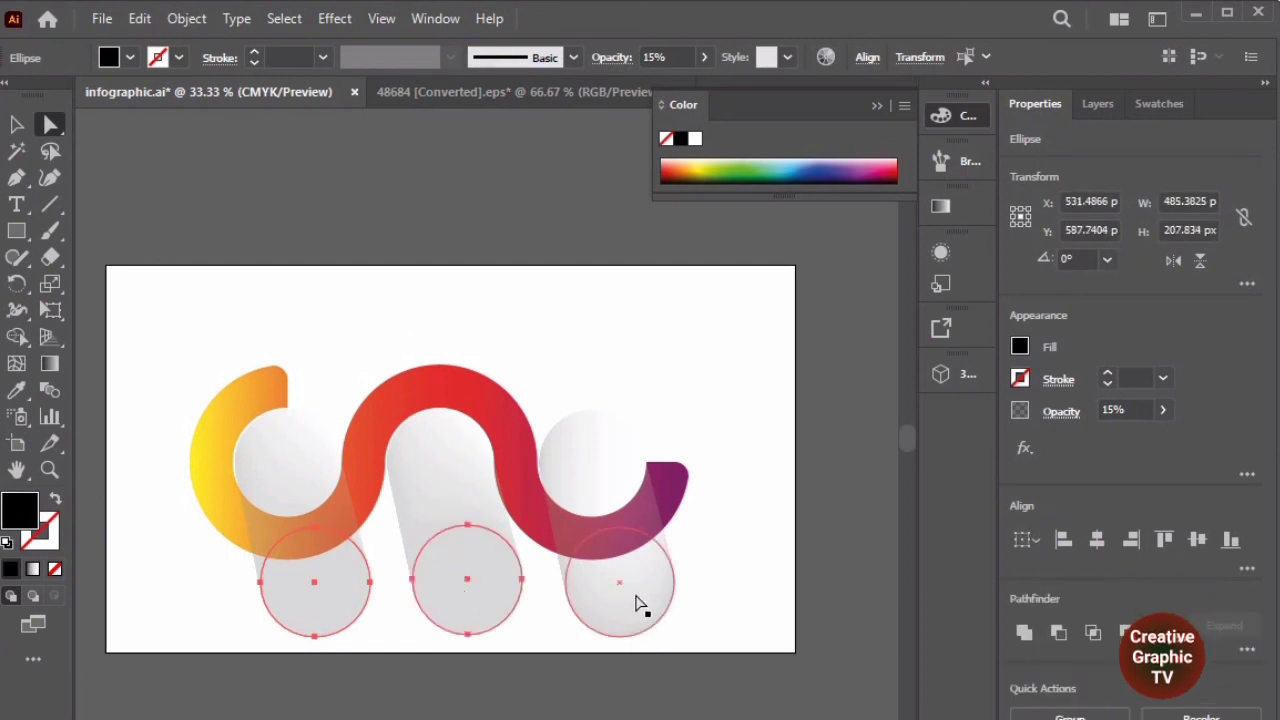
shift+click(637, 597)
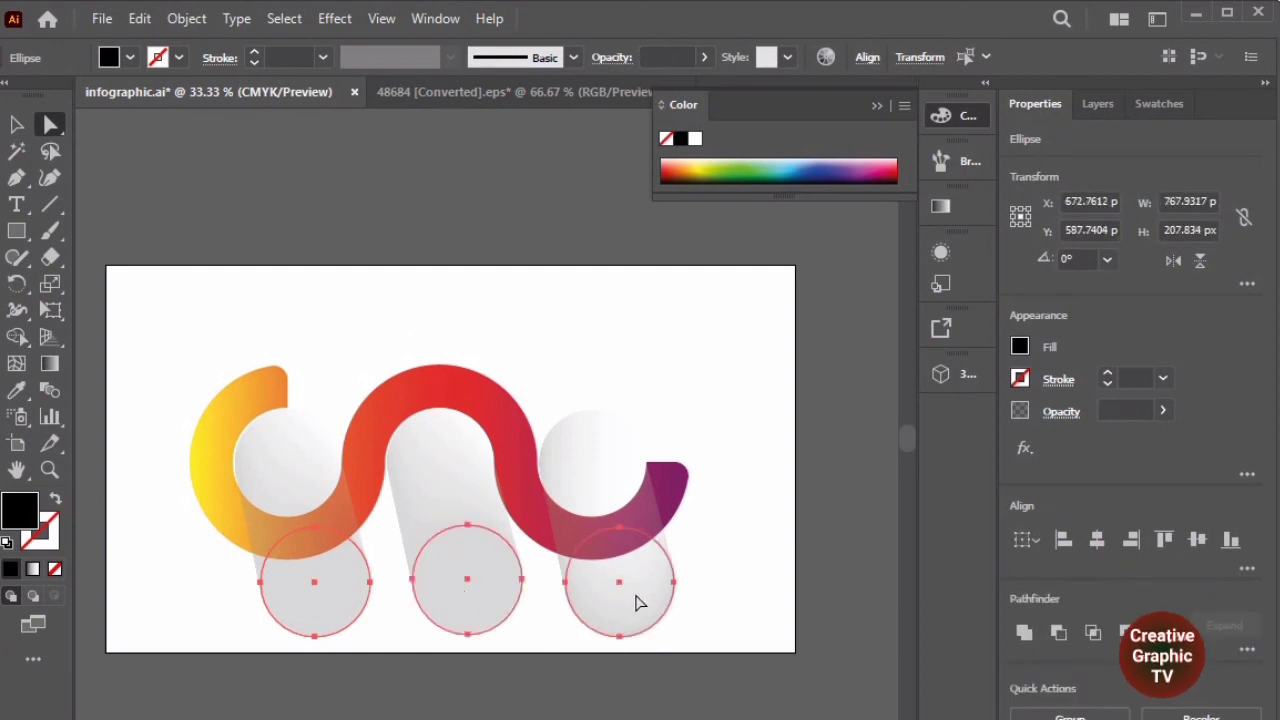
click(1163, 410)
drag(1086, 443, 1098, 443)
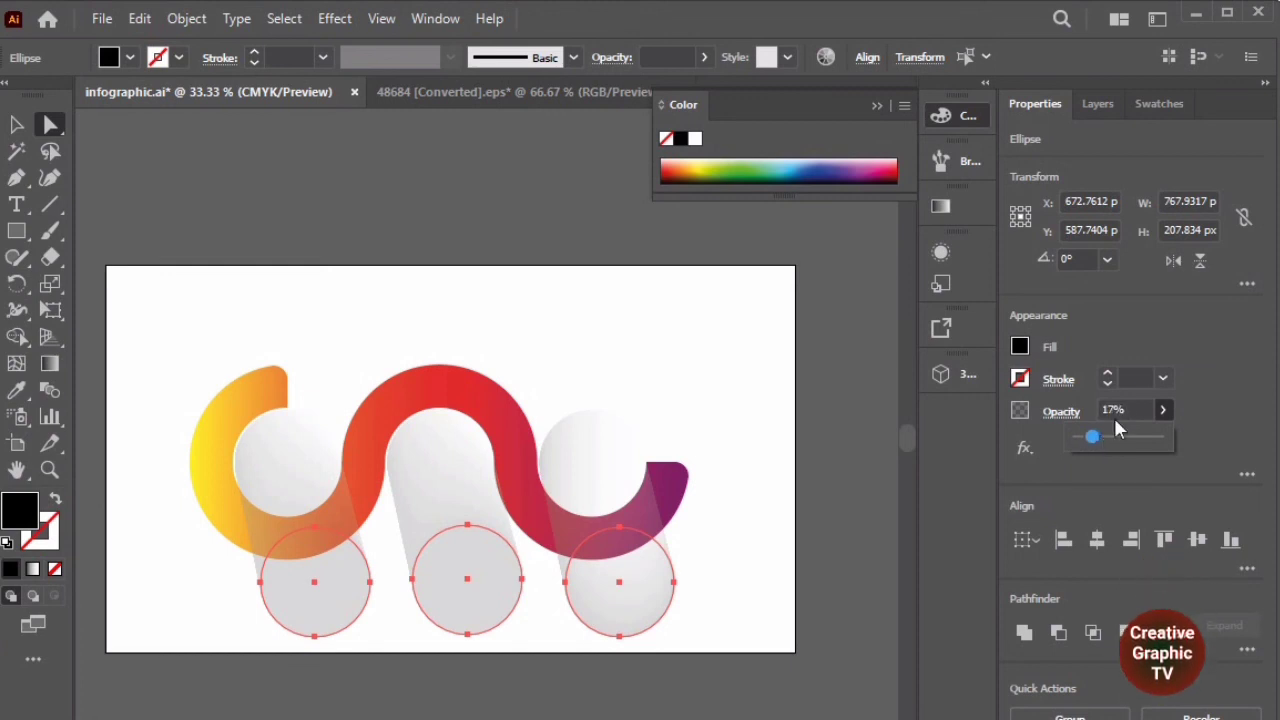
drag(1096, 437, 1093, 437)
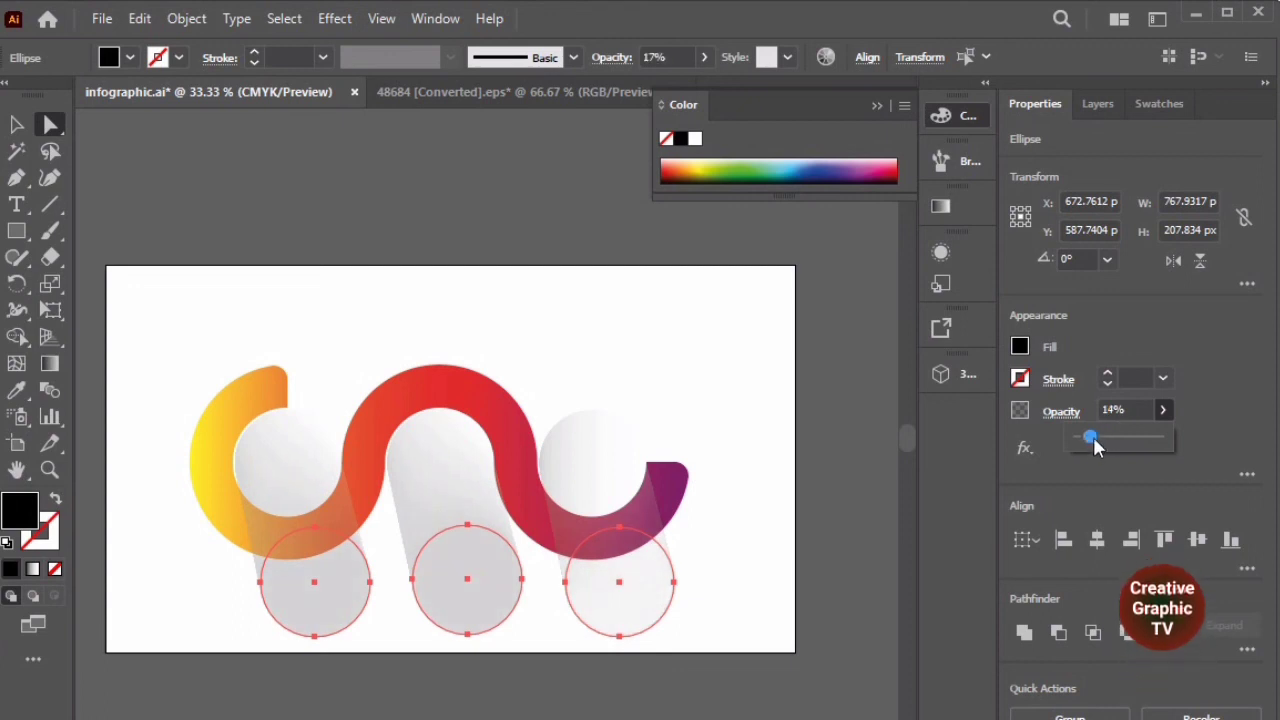
drag(1093, 437, 1093, 437)
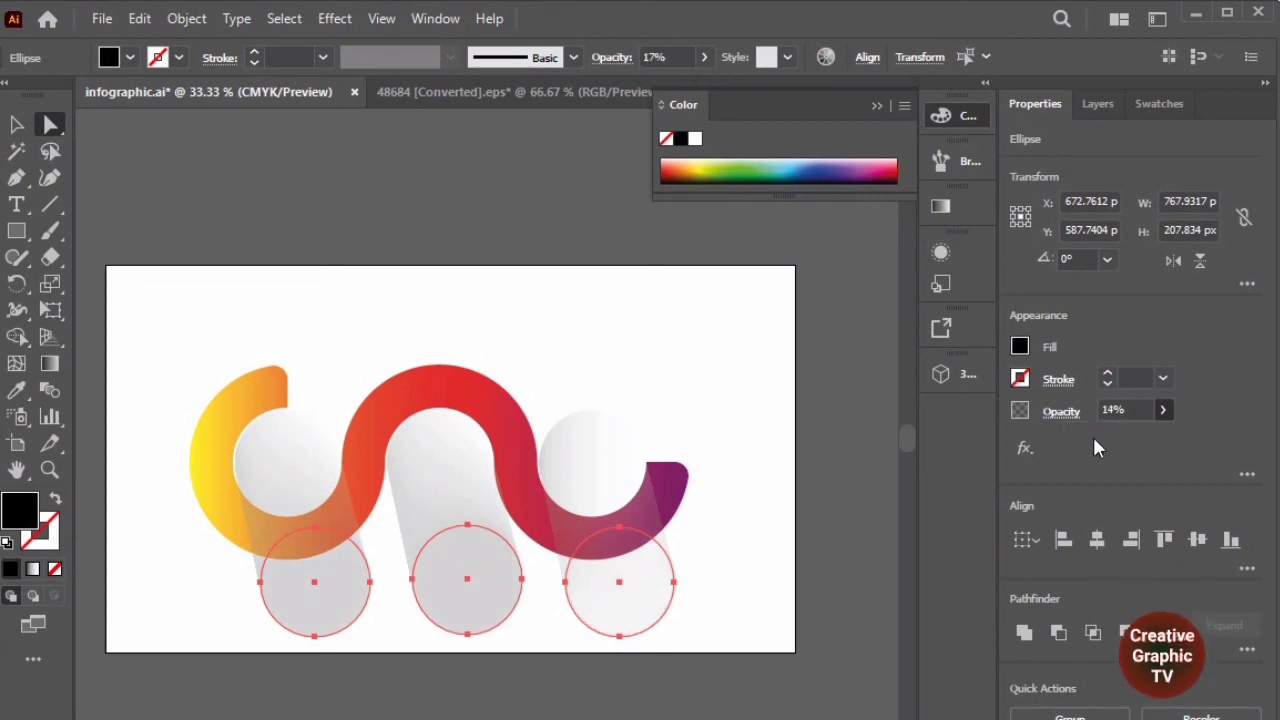
click(479, 179)
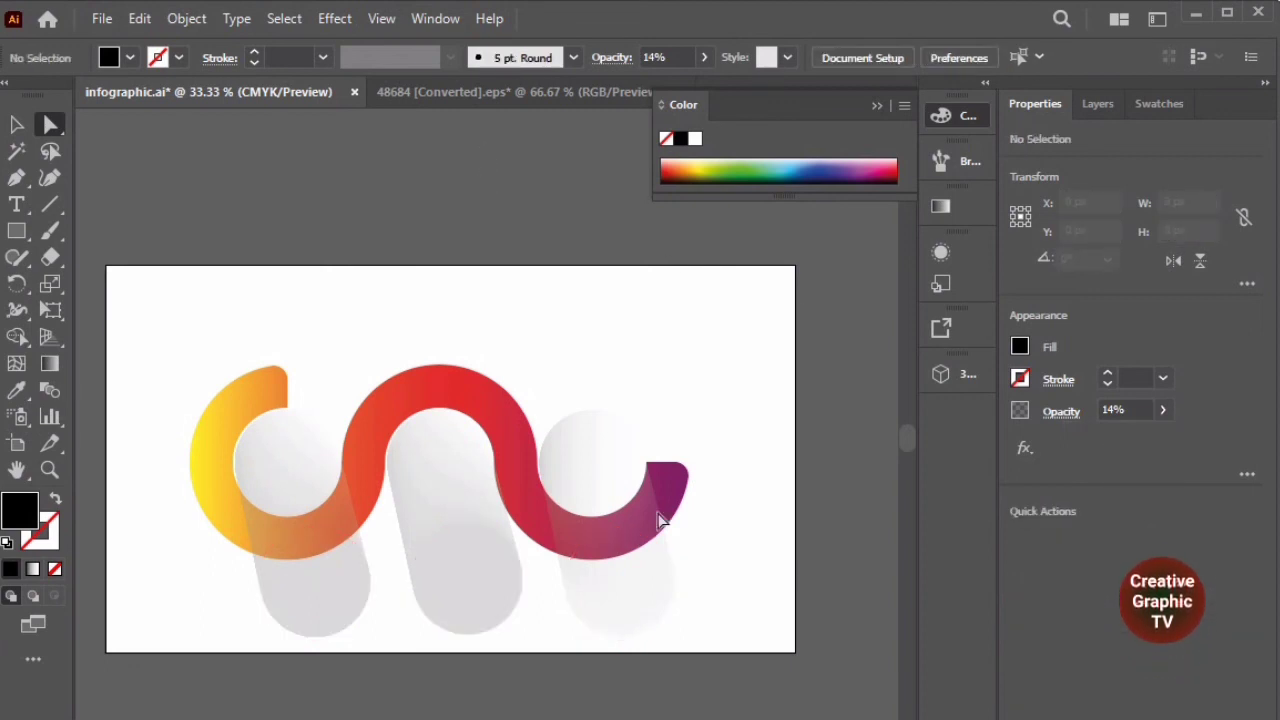
Set the opacity of the blend spine under the purple-end circle to 15%.
click(608, 525)
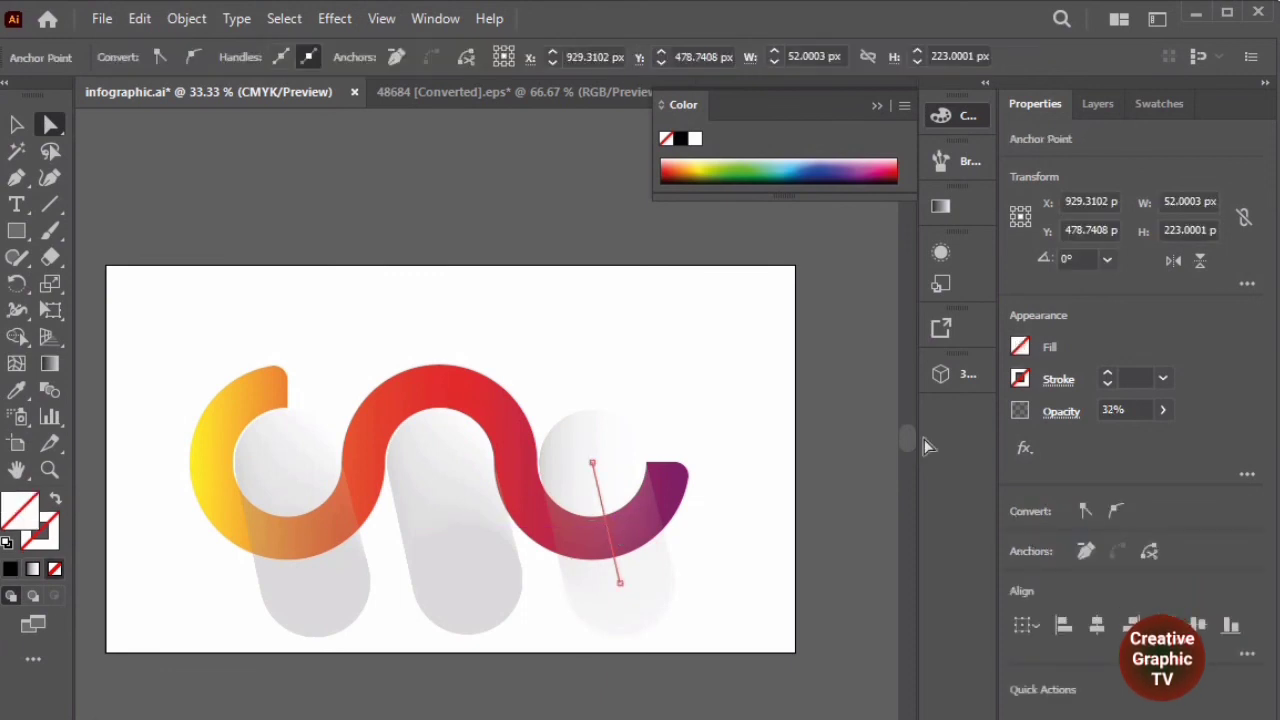
click(1163, 410)
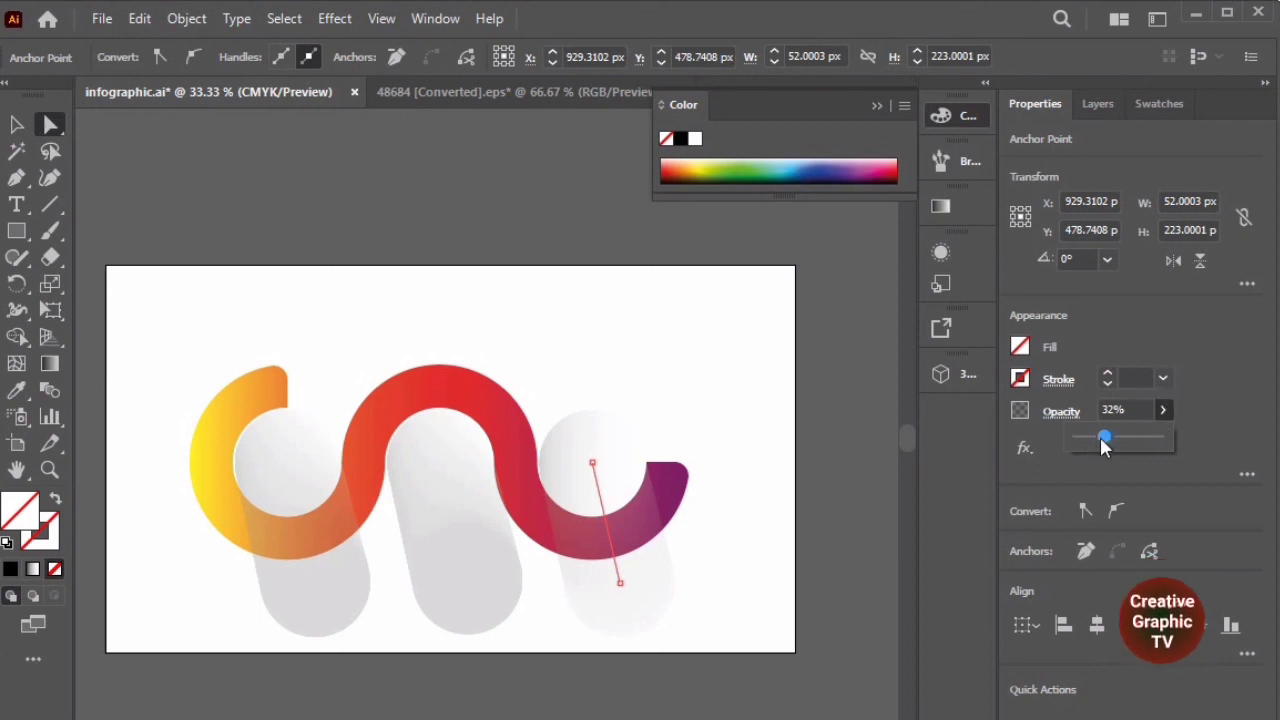
drag(1101, 438, 1088, 437)
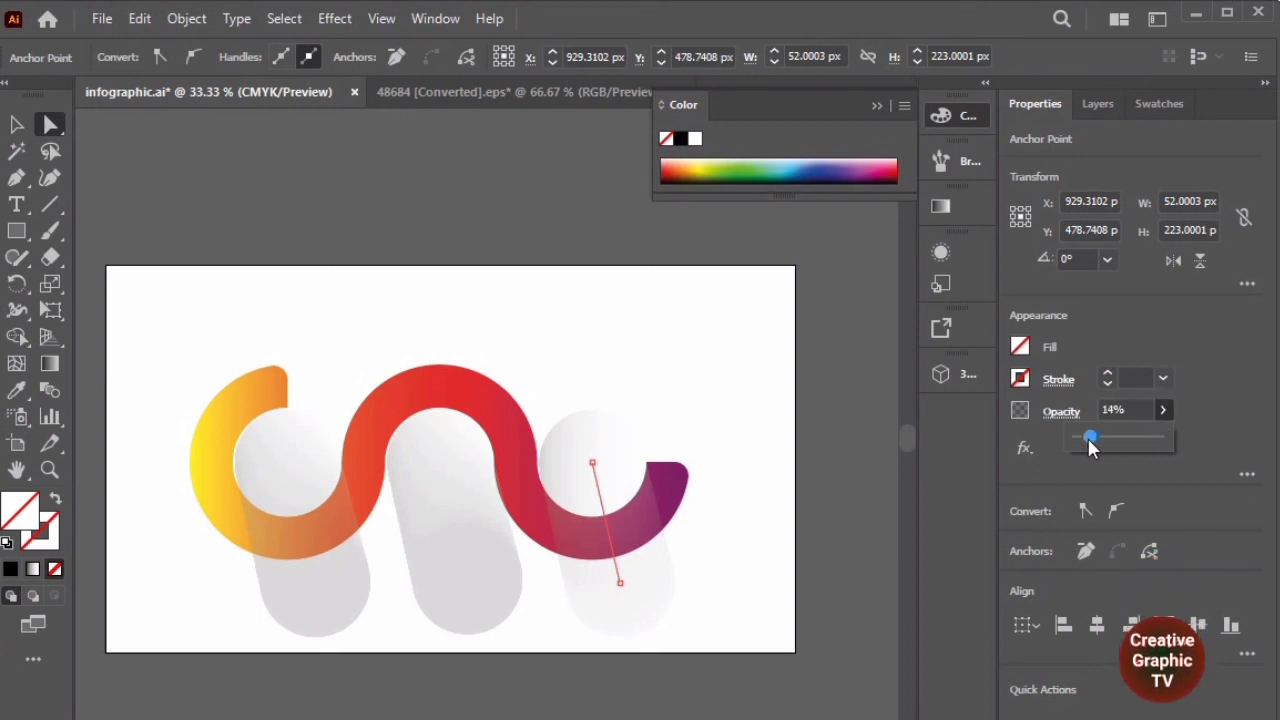
drag(1088, 438, 1090, 438)
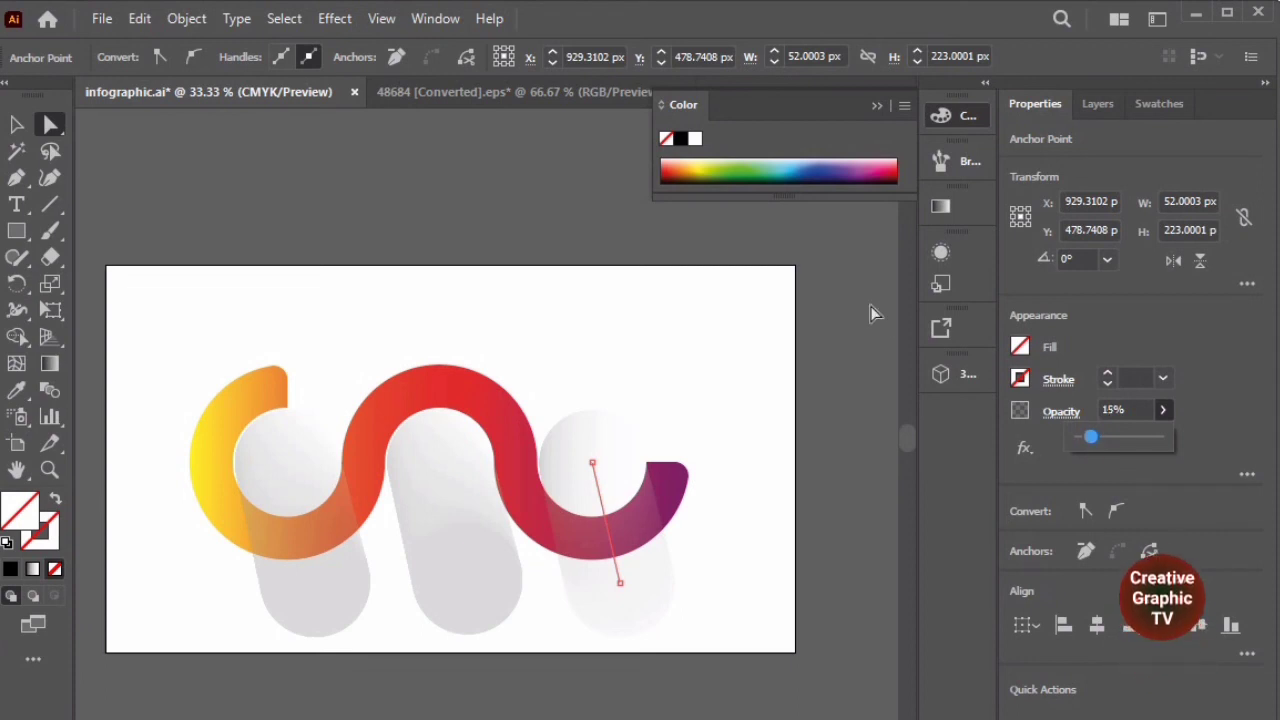
click(871, 314)
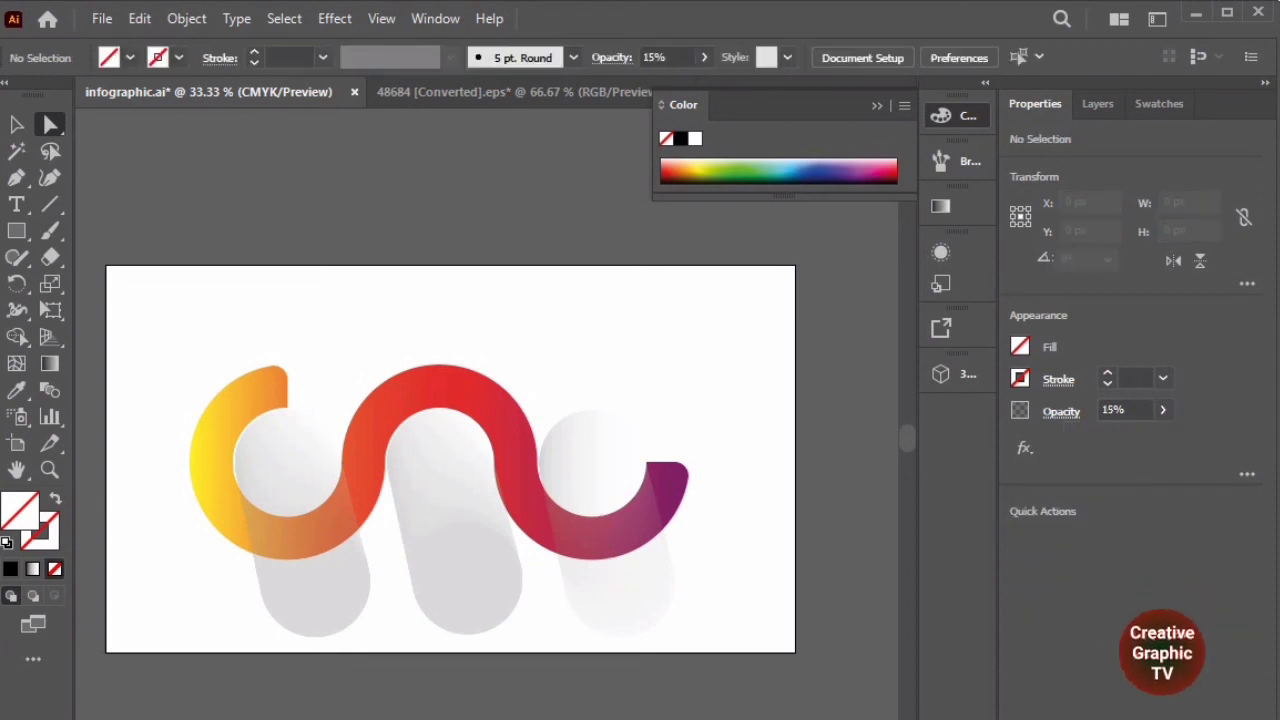
Set the opacity of the middle blend's spine to 15%.
click(453, 518)
click(1161, 410)
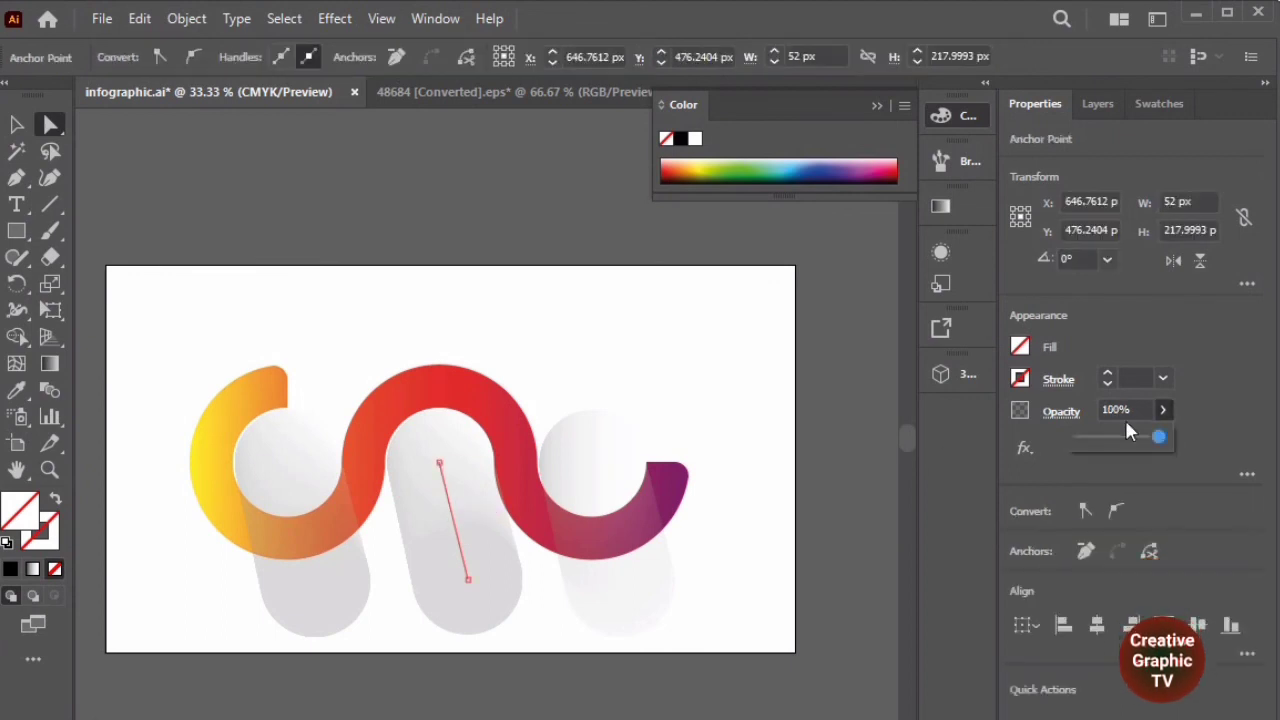
drag(1126, 430, 1093, 445)
click(856, 308)
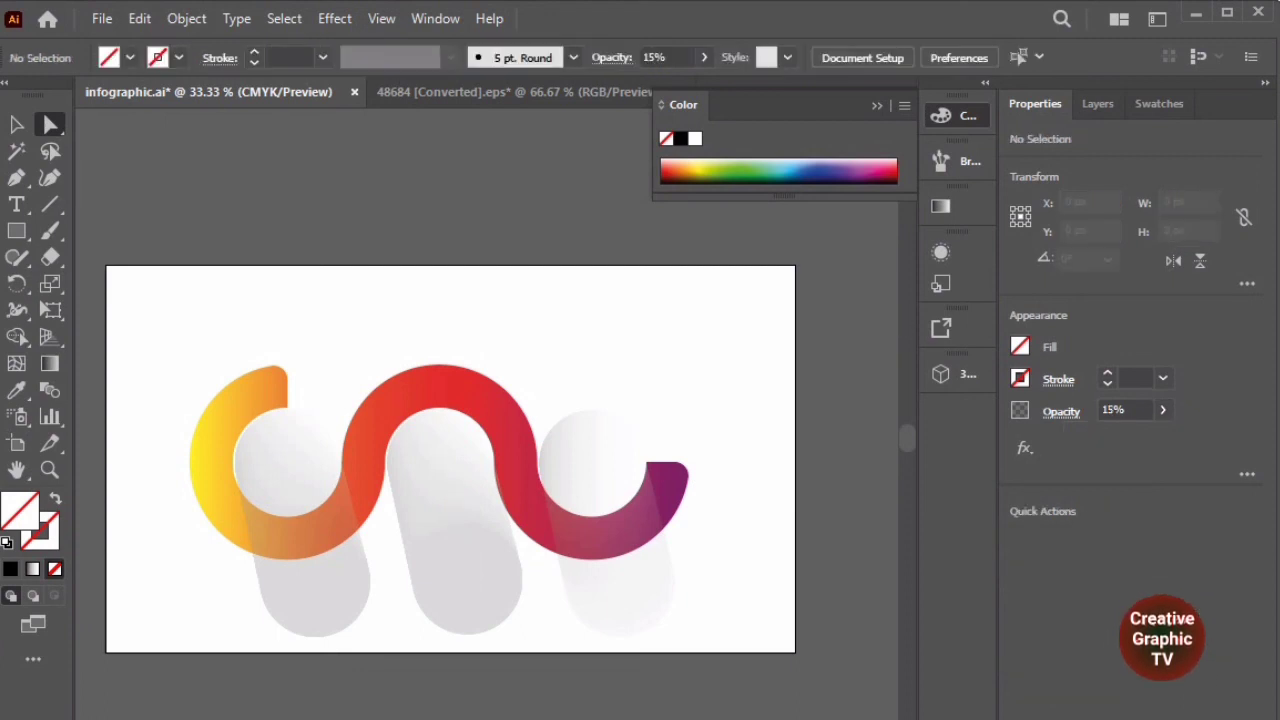
Set the opacity of the first blend's spine, at the yellow end, to 15% and deselect it.
click(287, 462)
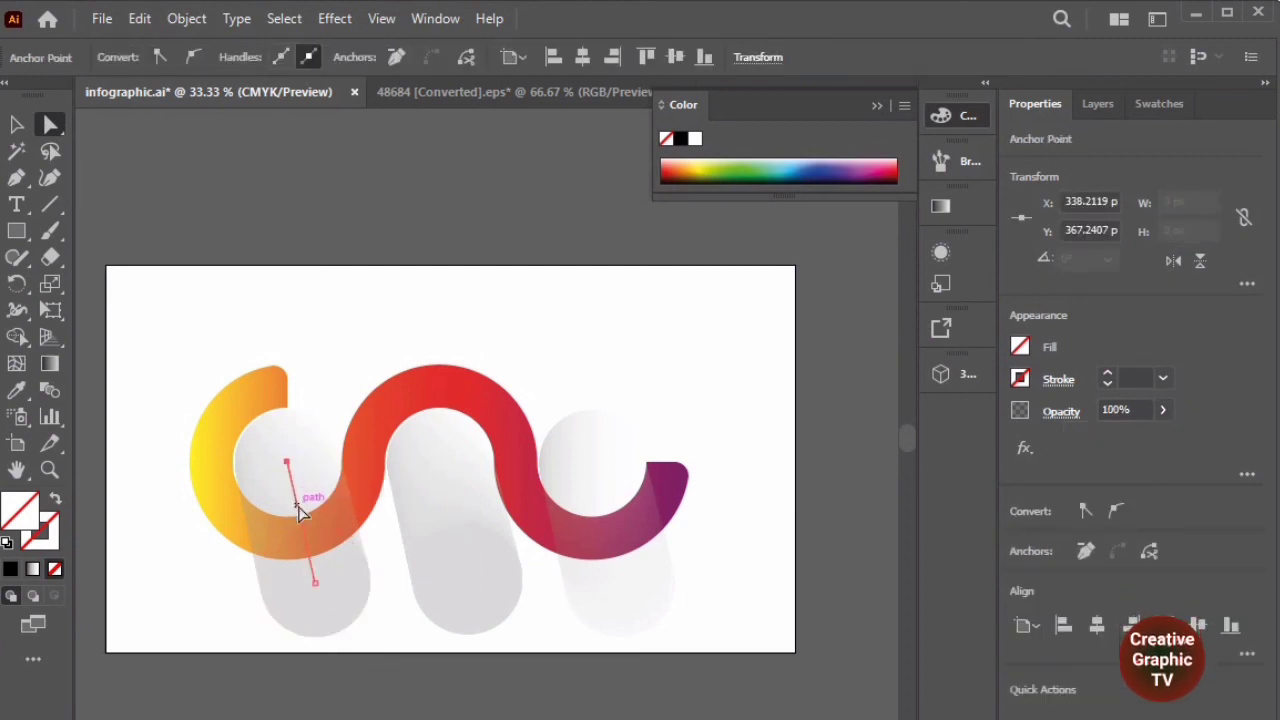
click(1163, 410)
click(1105, 437)
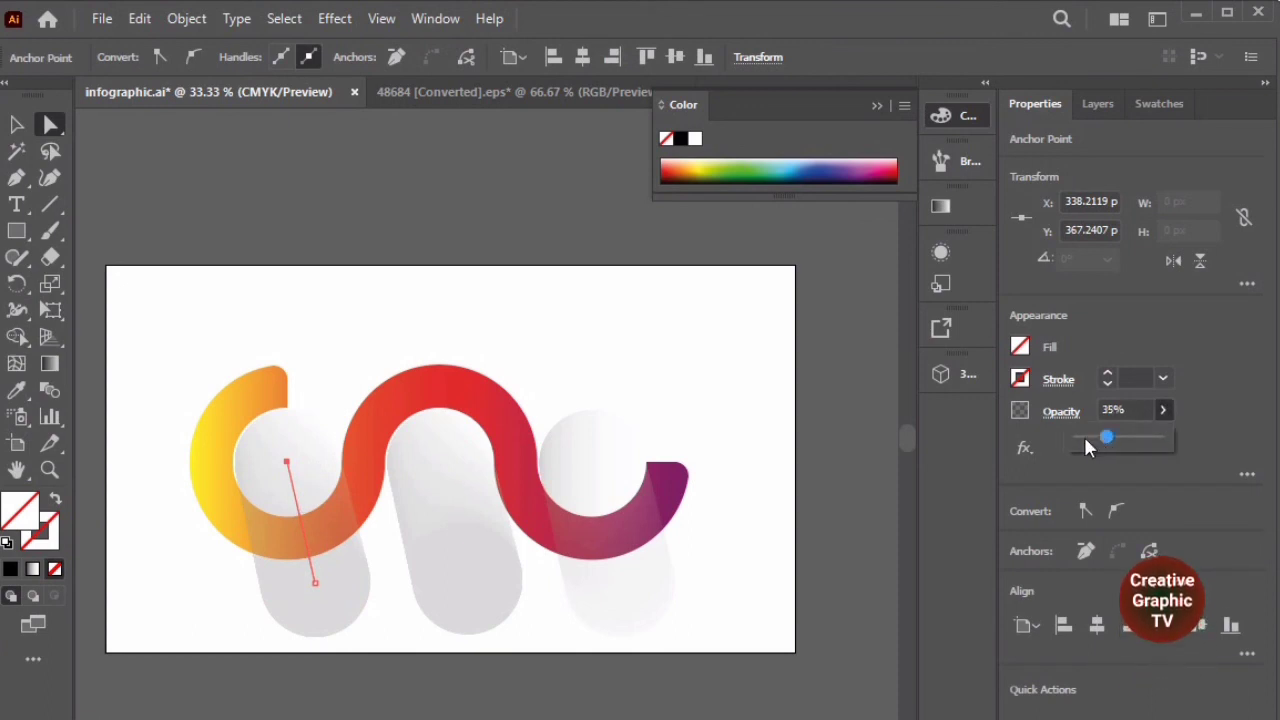
click(1083, 436)
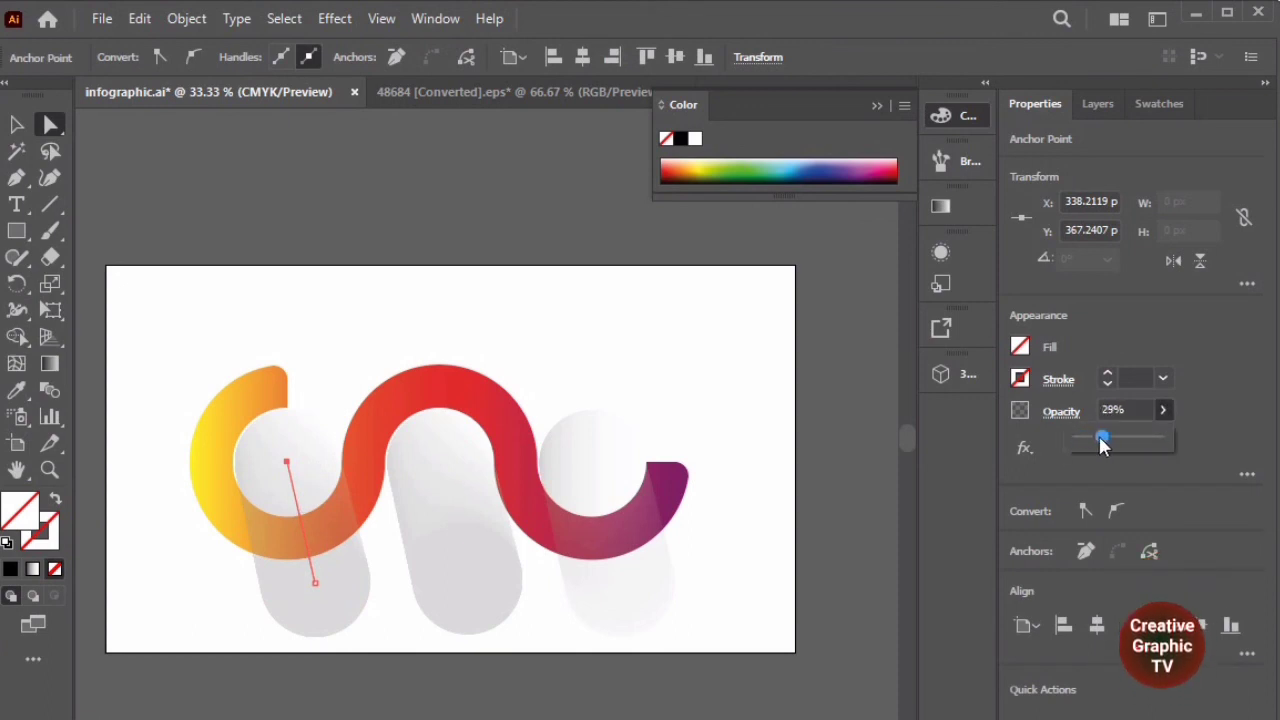
click(1090, 437)
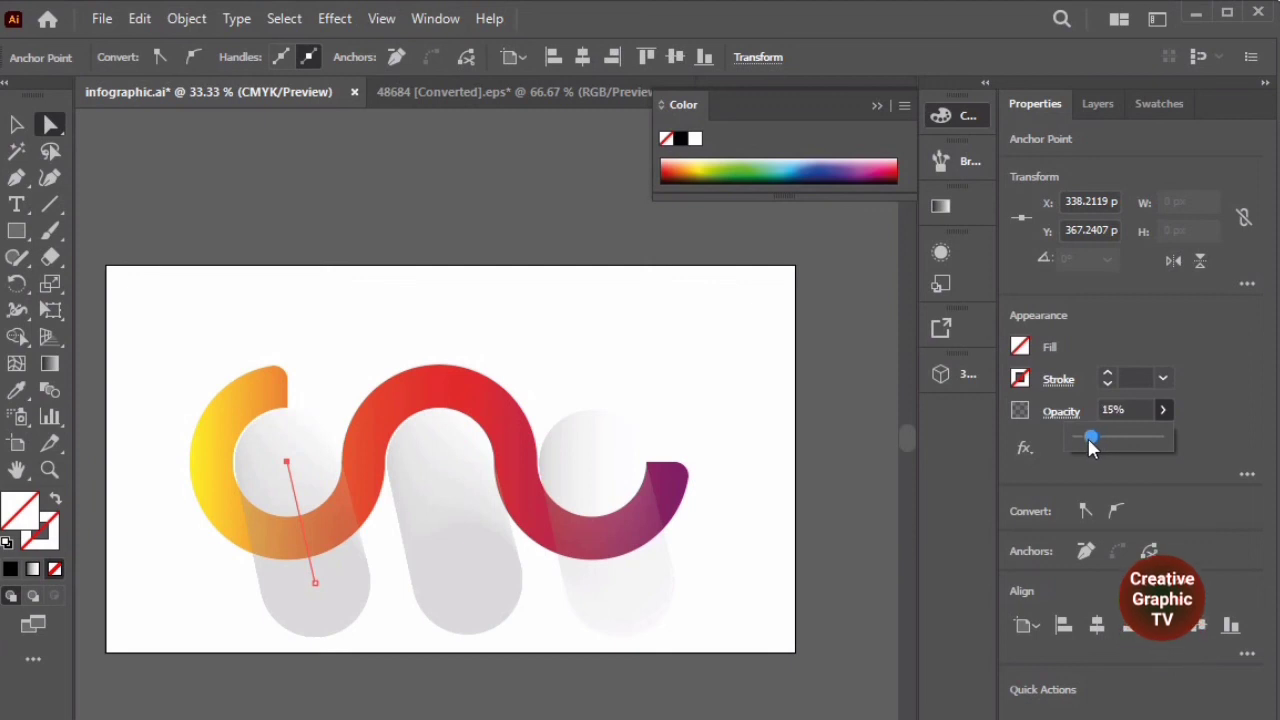
click(833, 392)
click(834, 391)
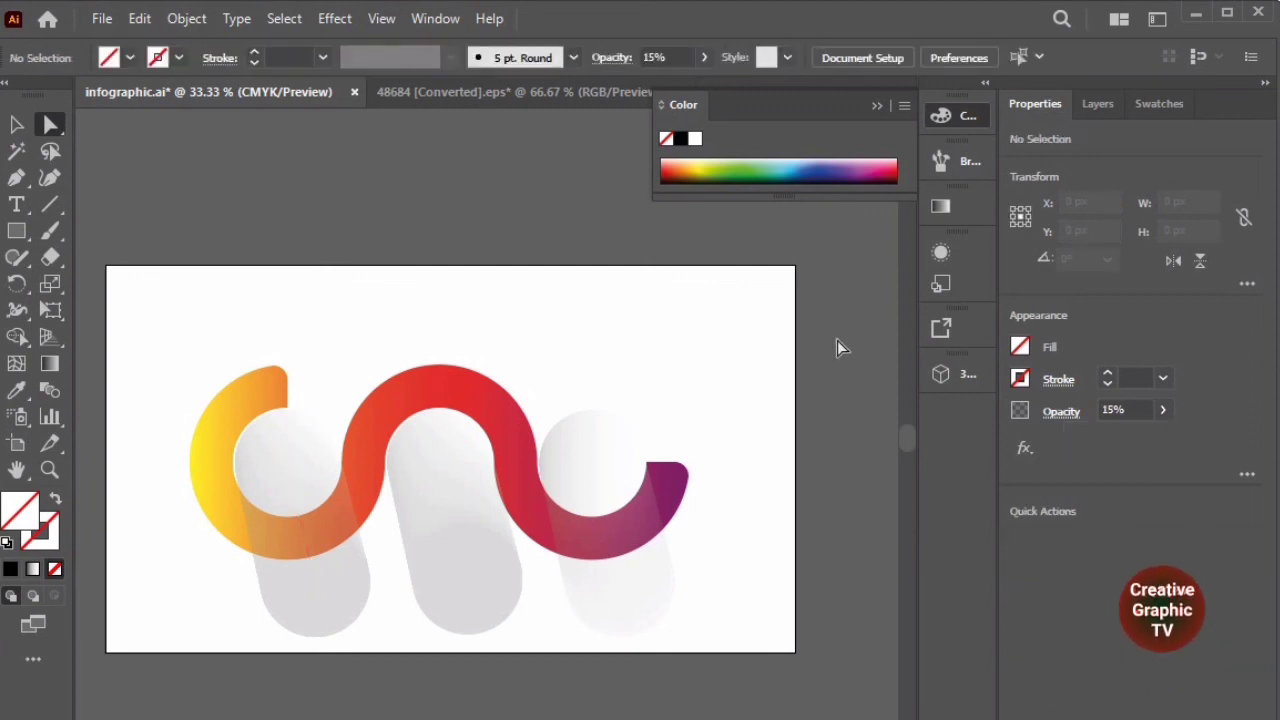